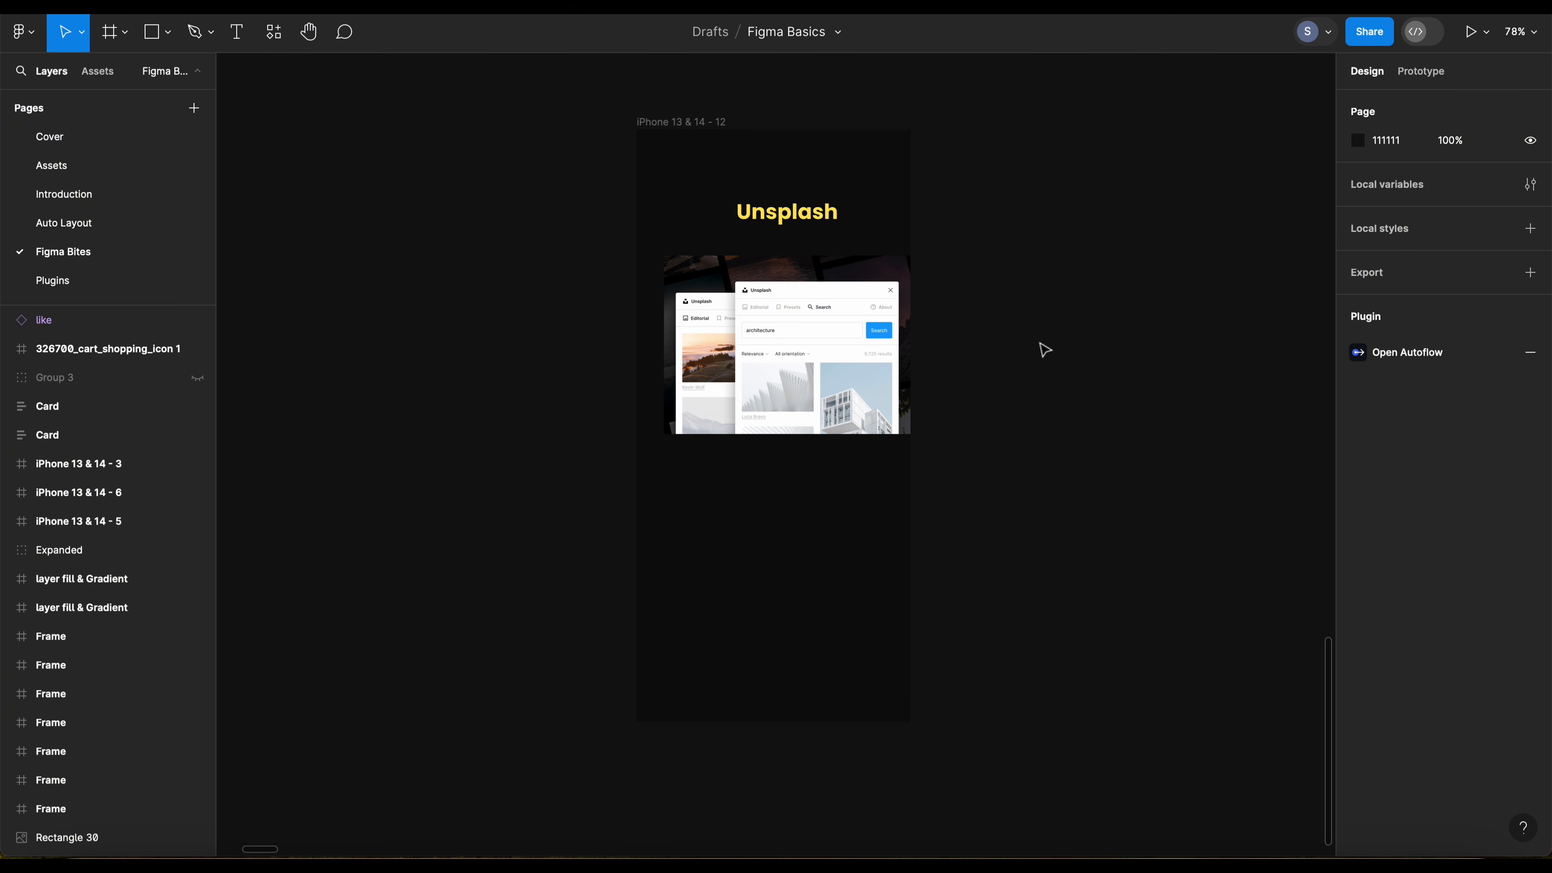
Step: Delete the No Image icon from the grey image placeholder of the card in frame iPhone 13 & 14 - 13
key(n)
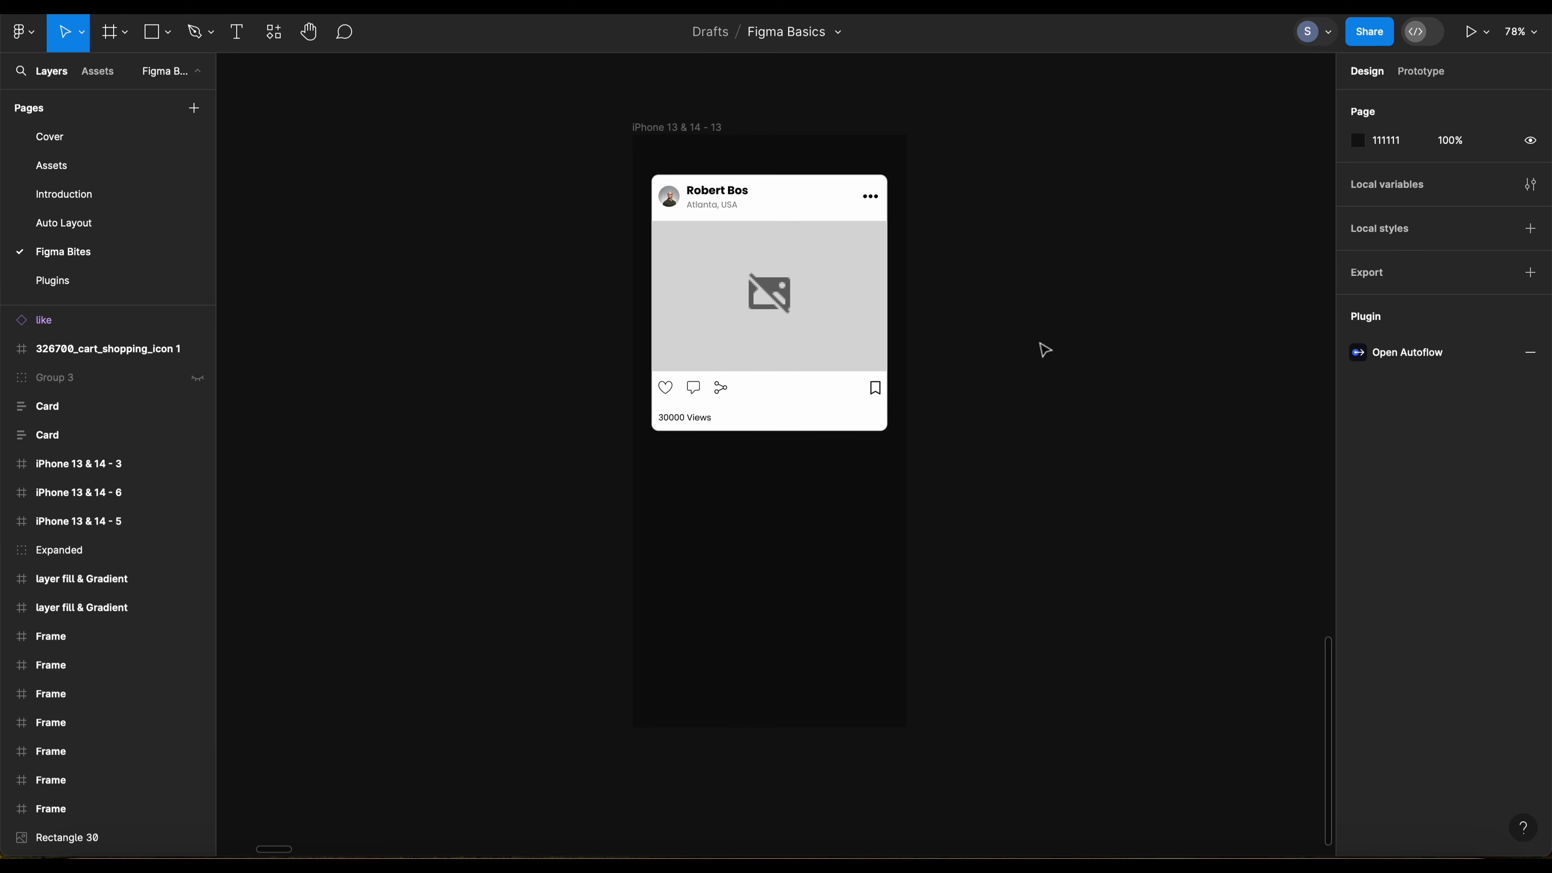
click(759, 306)
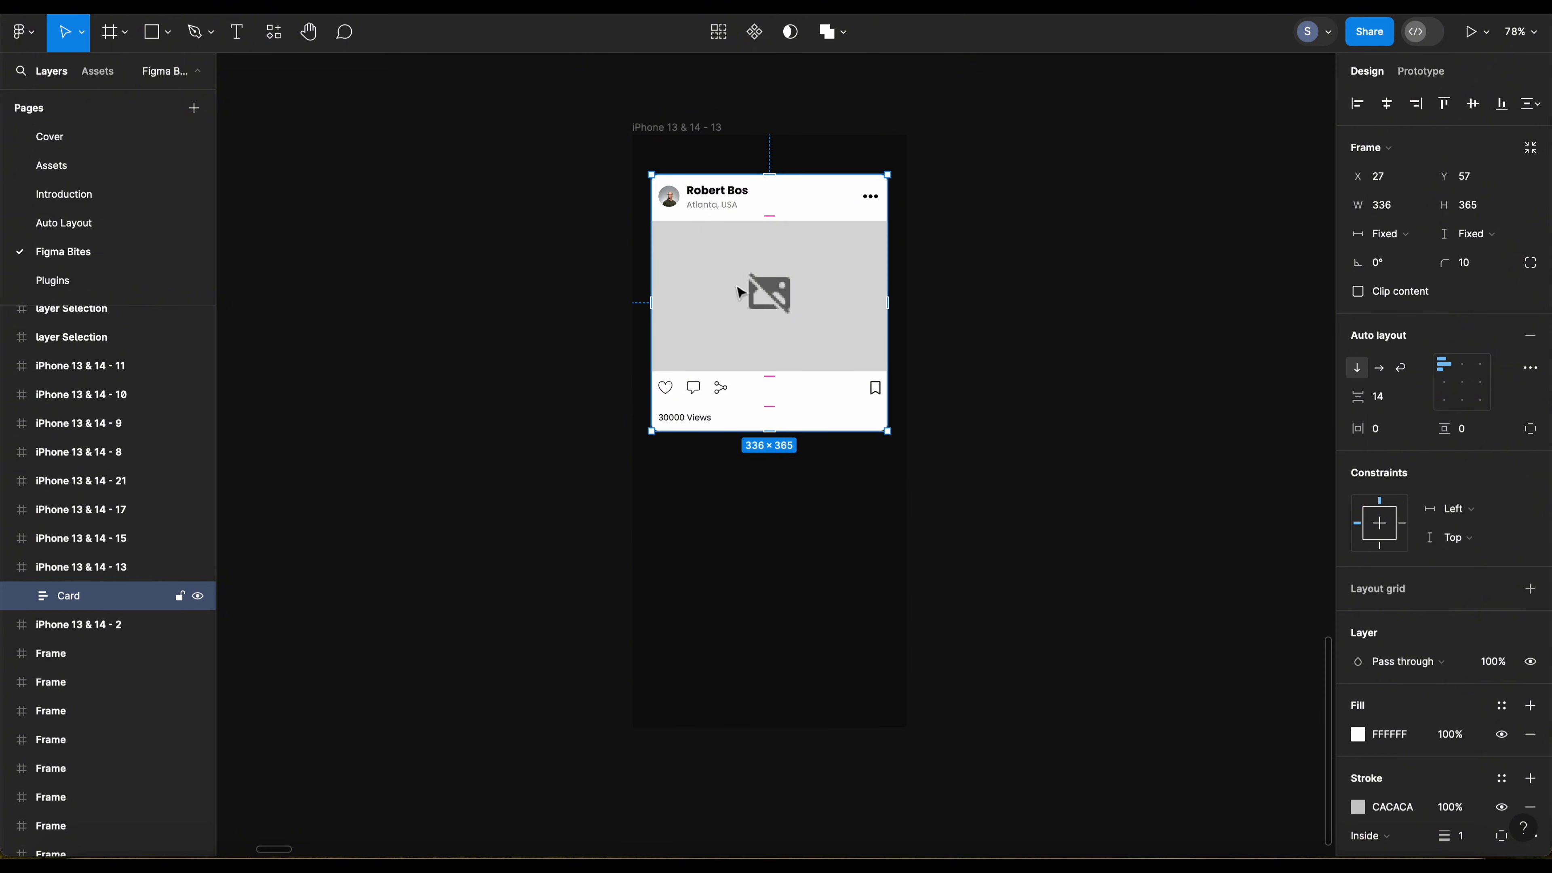
double_click(732, 298)
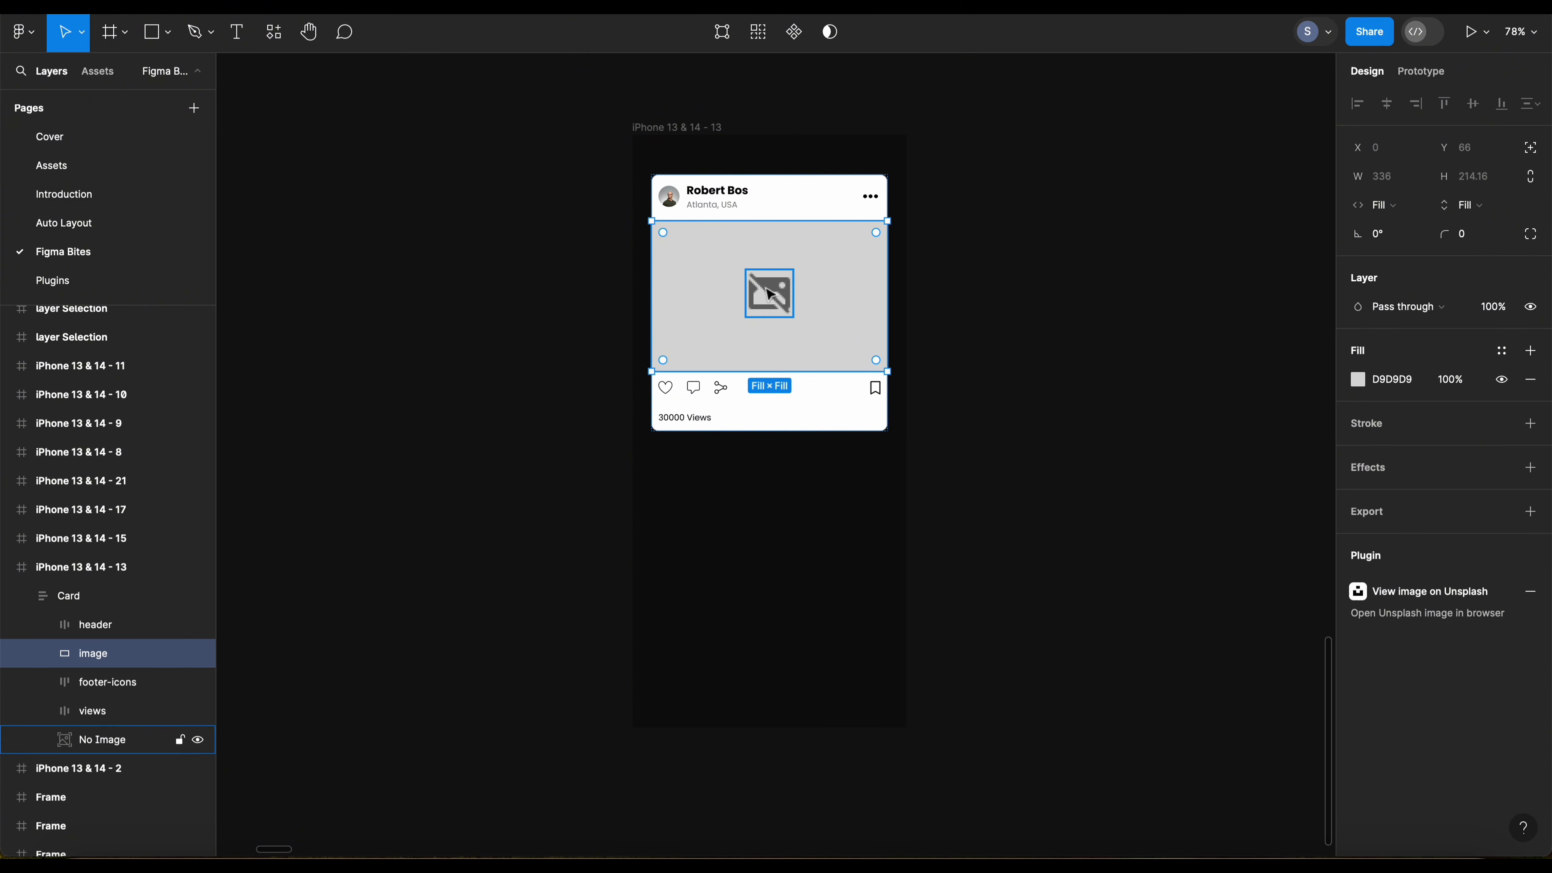
click(771, 296)
key(Delete)
Step: Find the Unsplash plugin with the search "uns", run it, and place its window beside the card
key(shift+i)
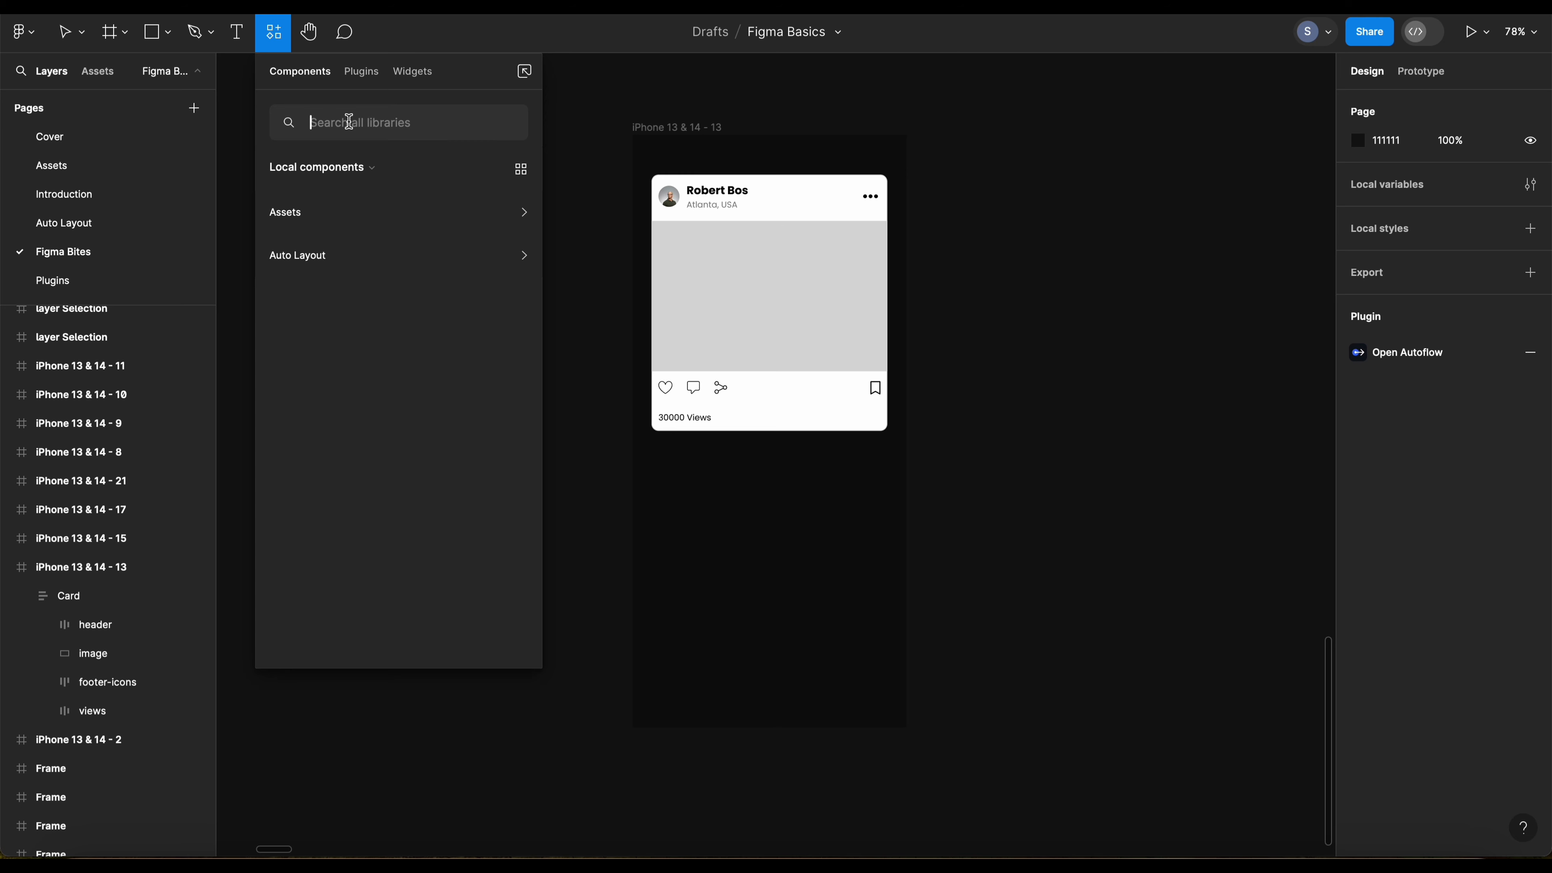
text(uns)
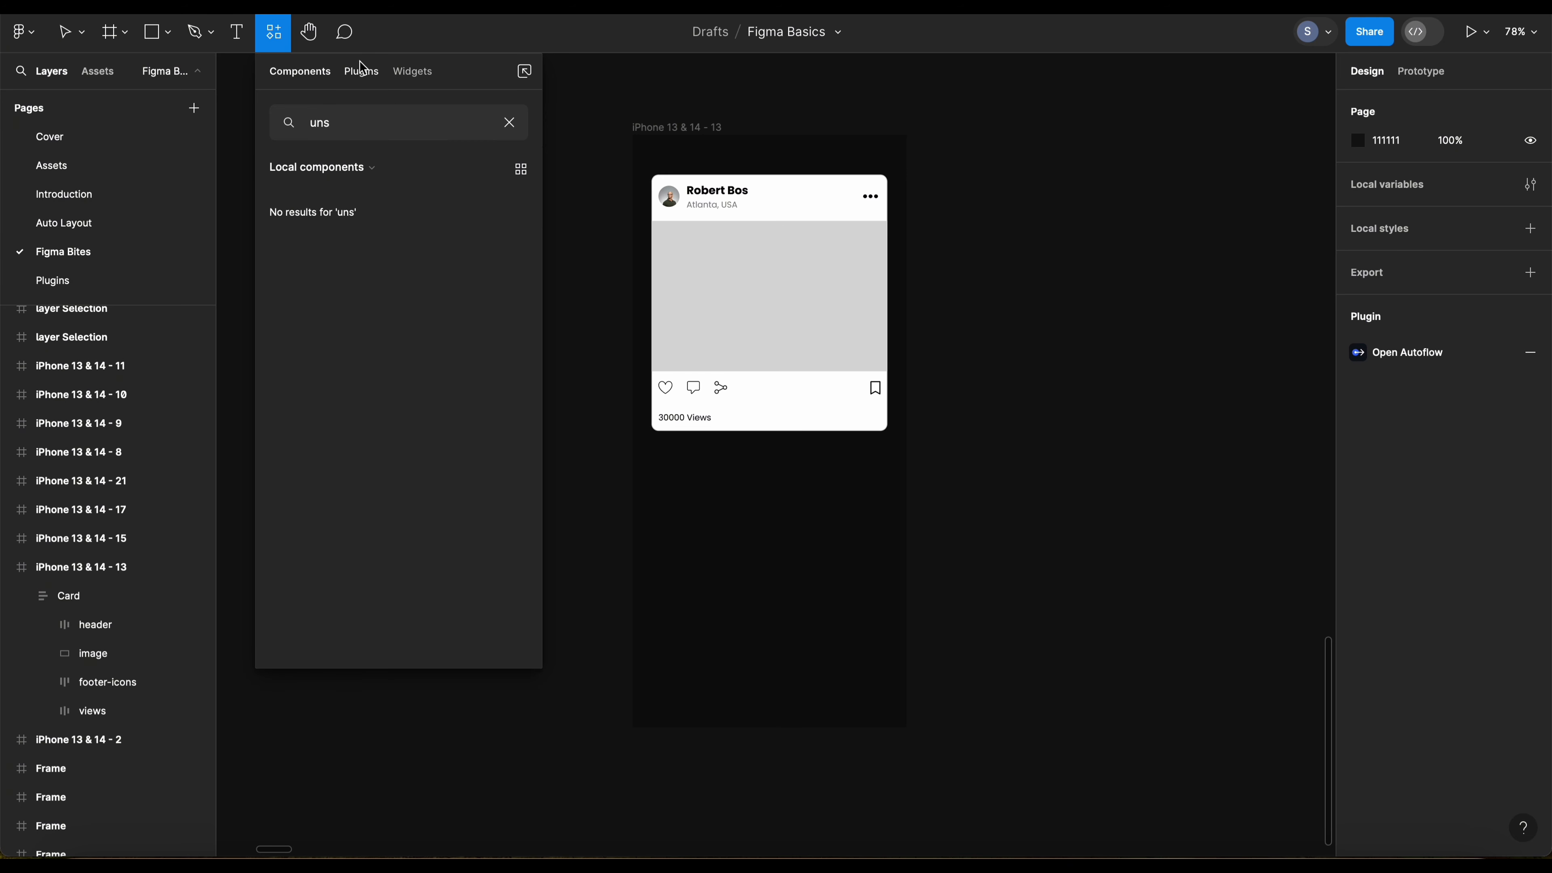
click(361, 70)
click(345, 292)
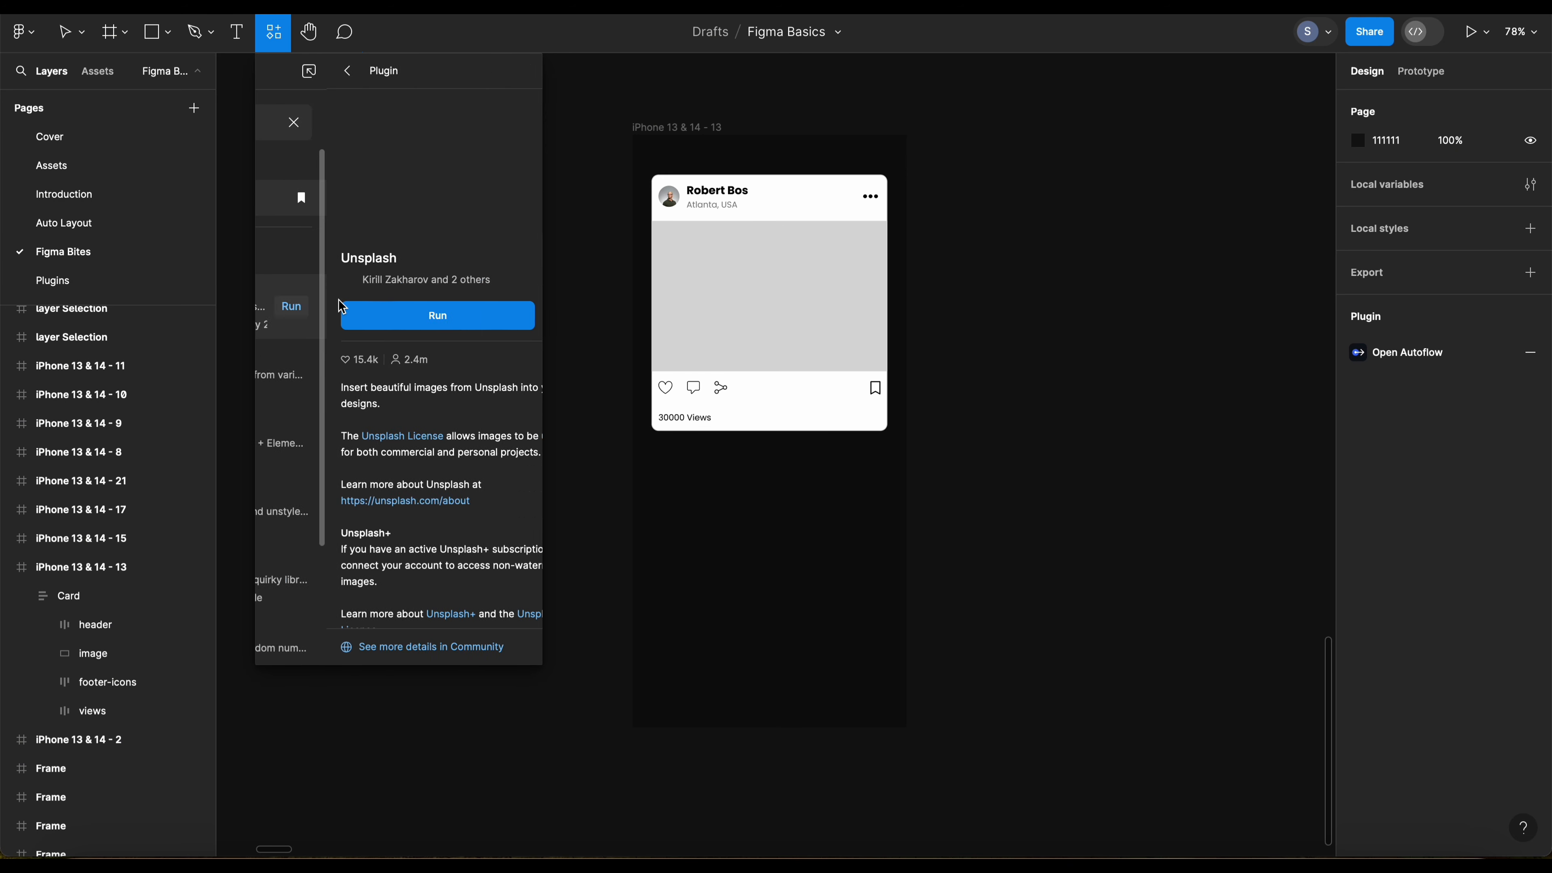
click(365, 313)
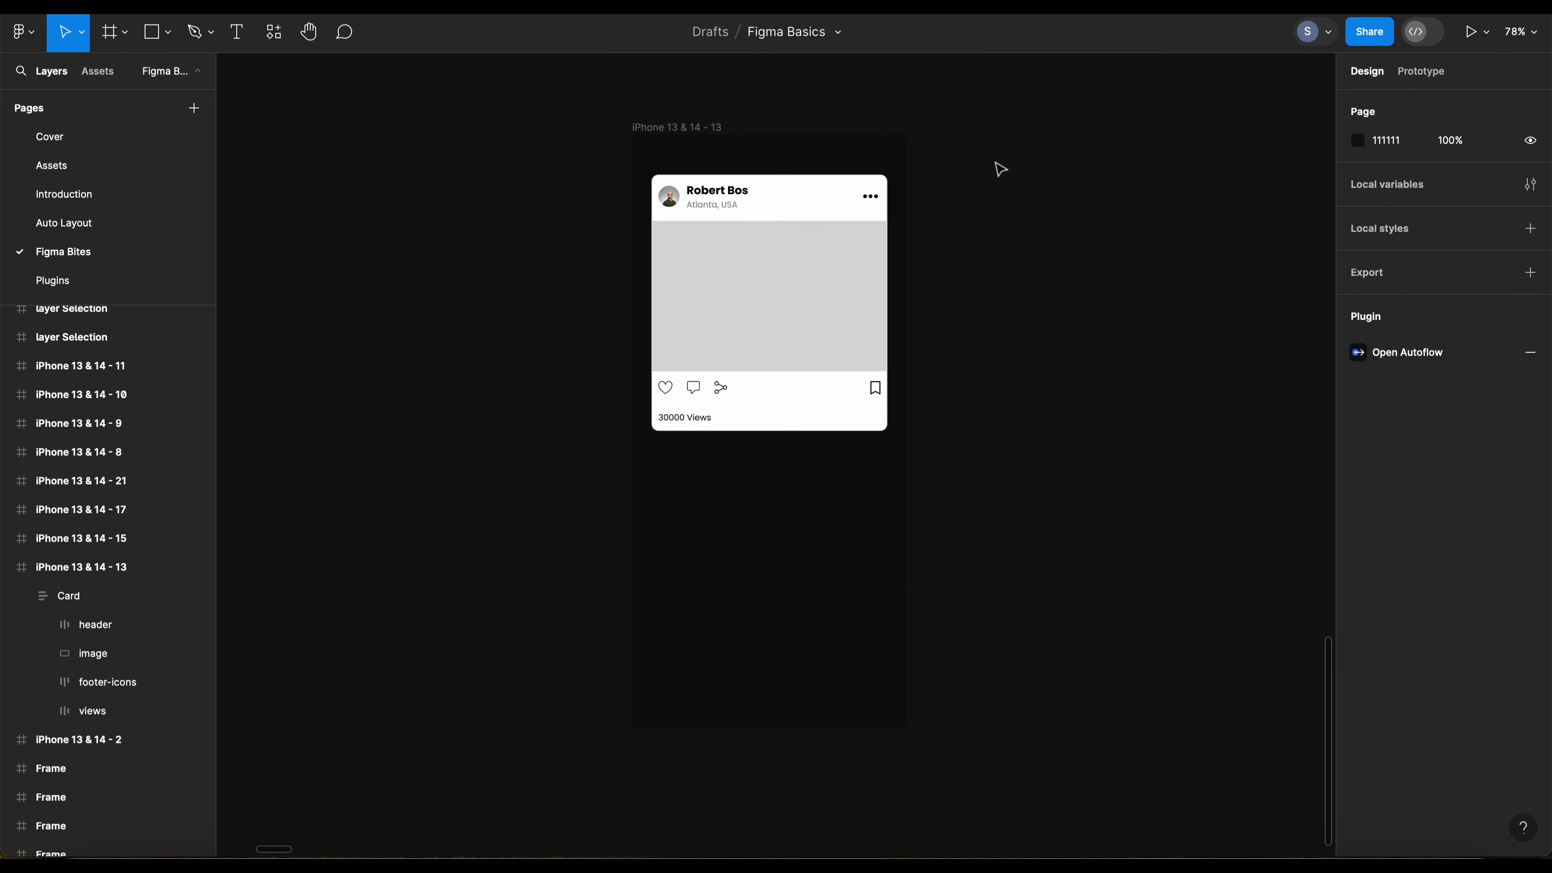
drag(814, 160, 1115, 144)
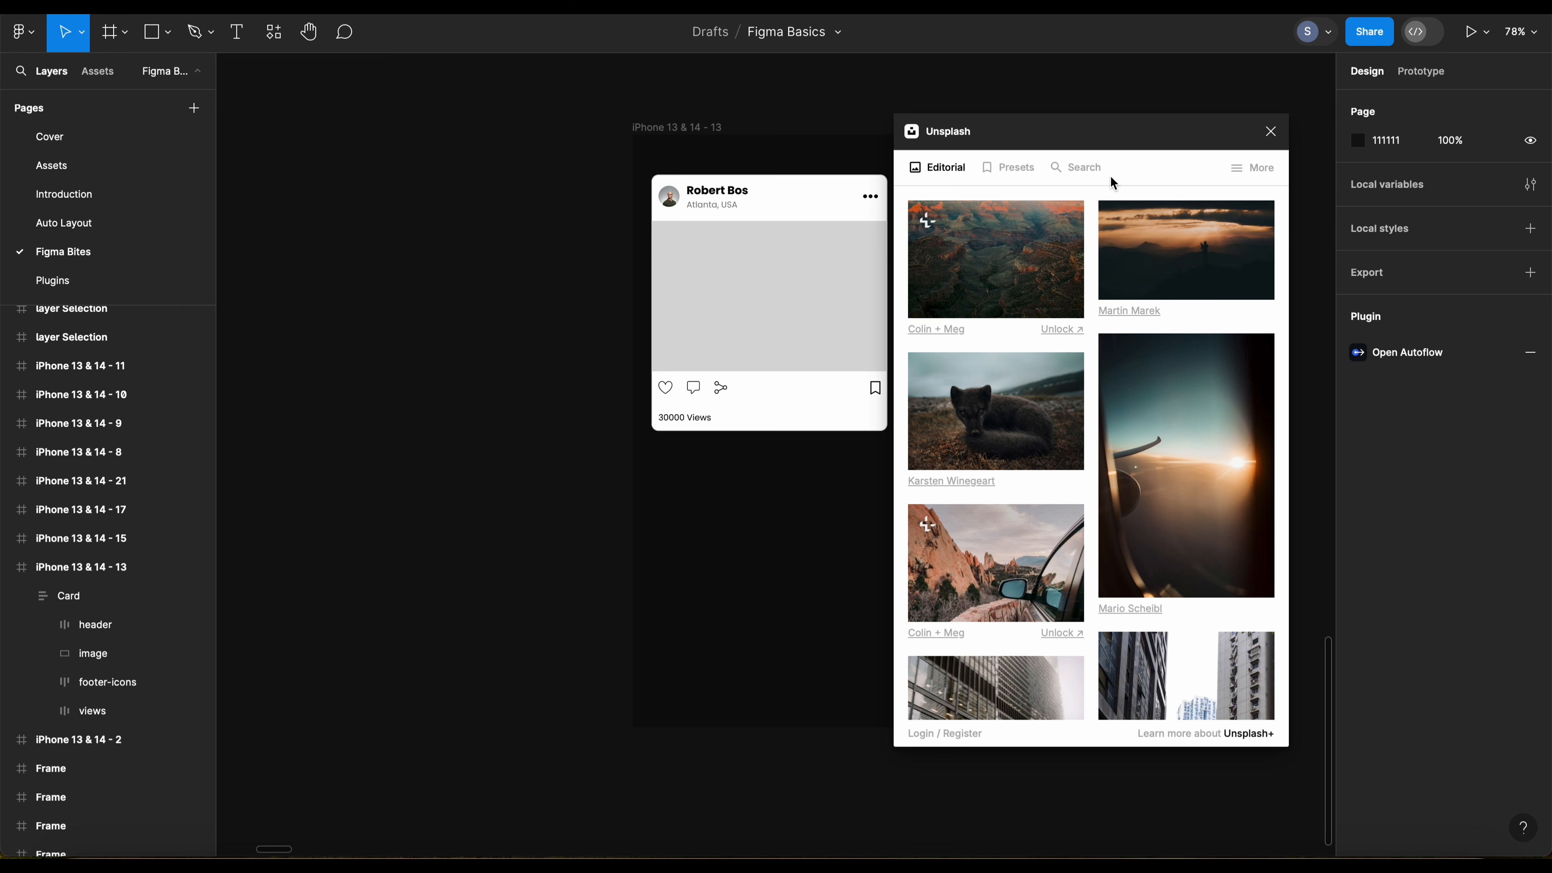
Step: Search Unsplash for "waterfall" and put a landscape waterfall photo into the card's grey image area
click(1079, 173)
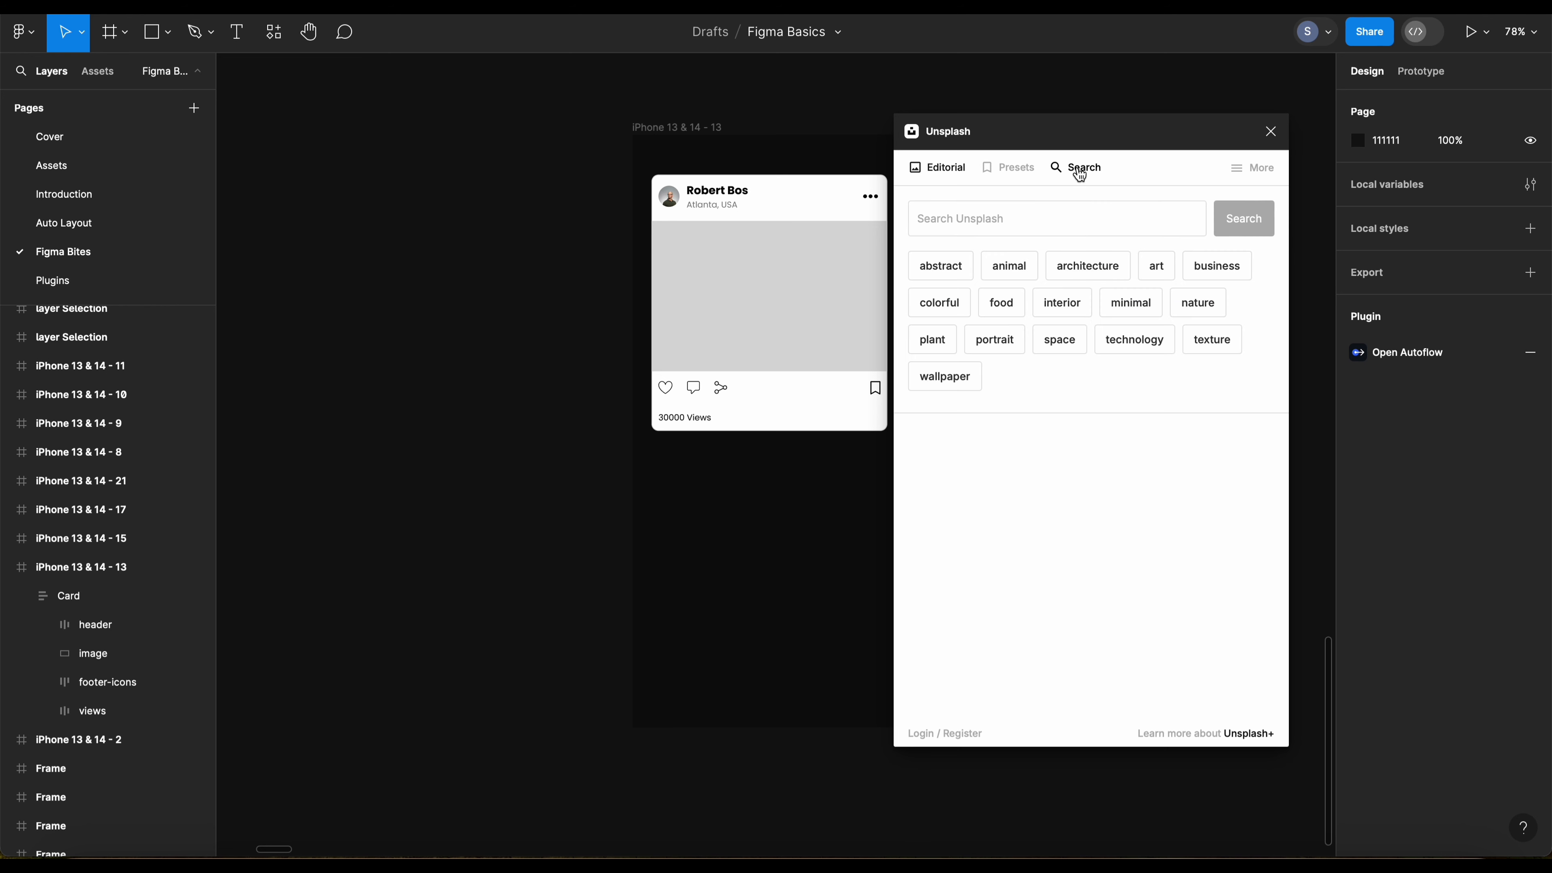
click(1042, 205)
text(waterwal)
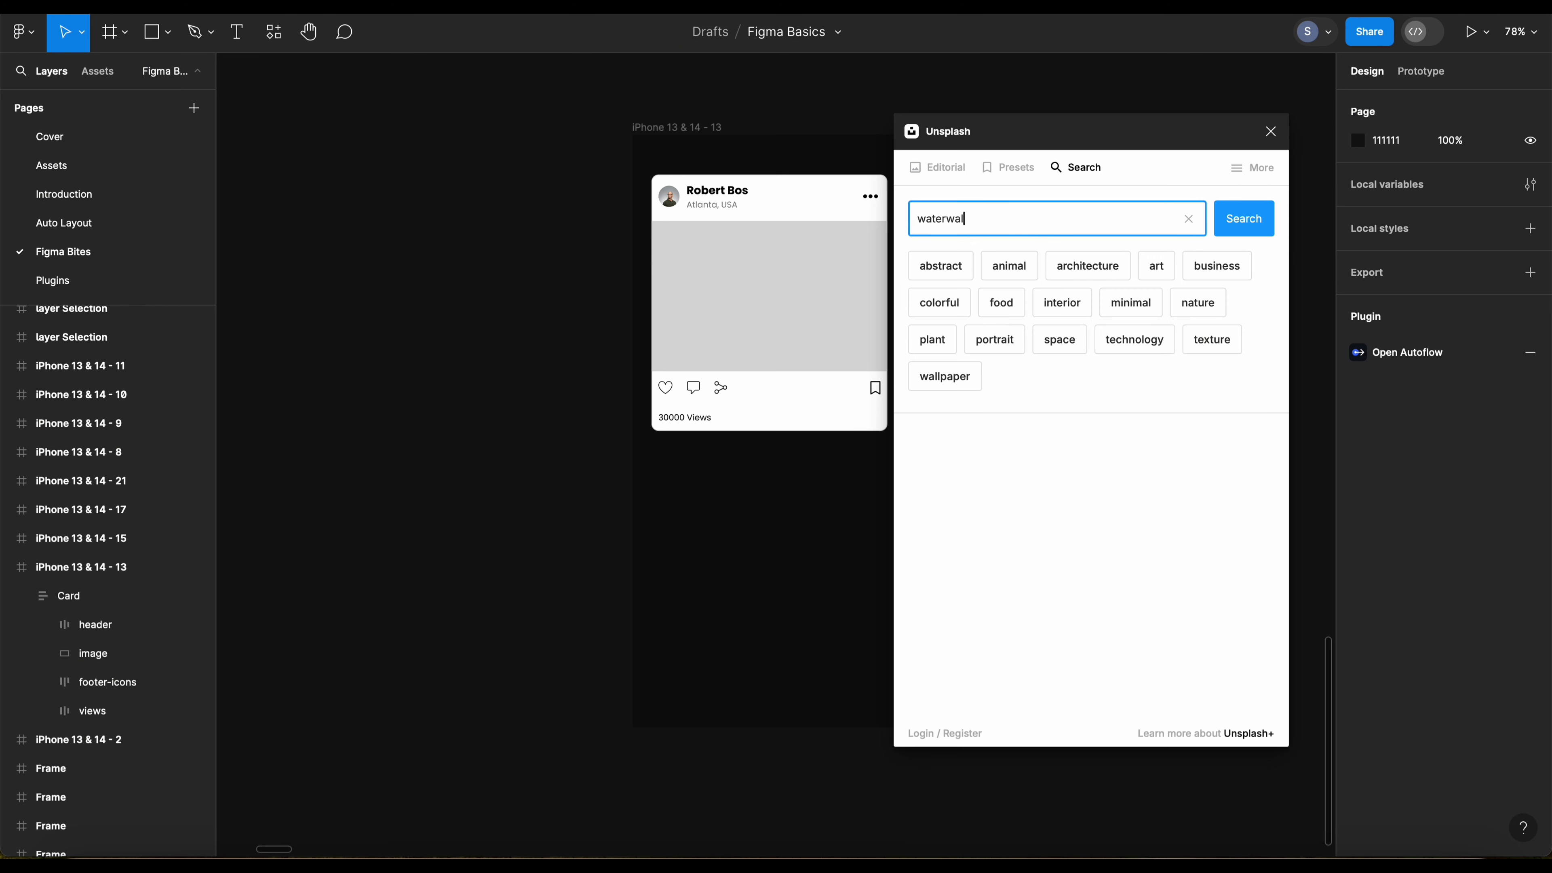
text(l)
key(Return)
click(1219, 232)
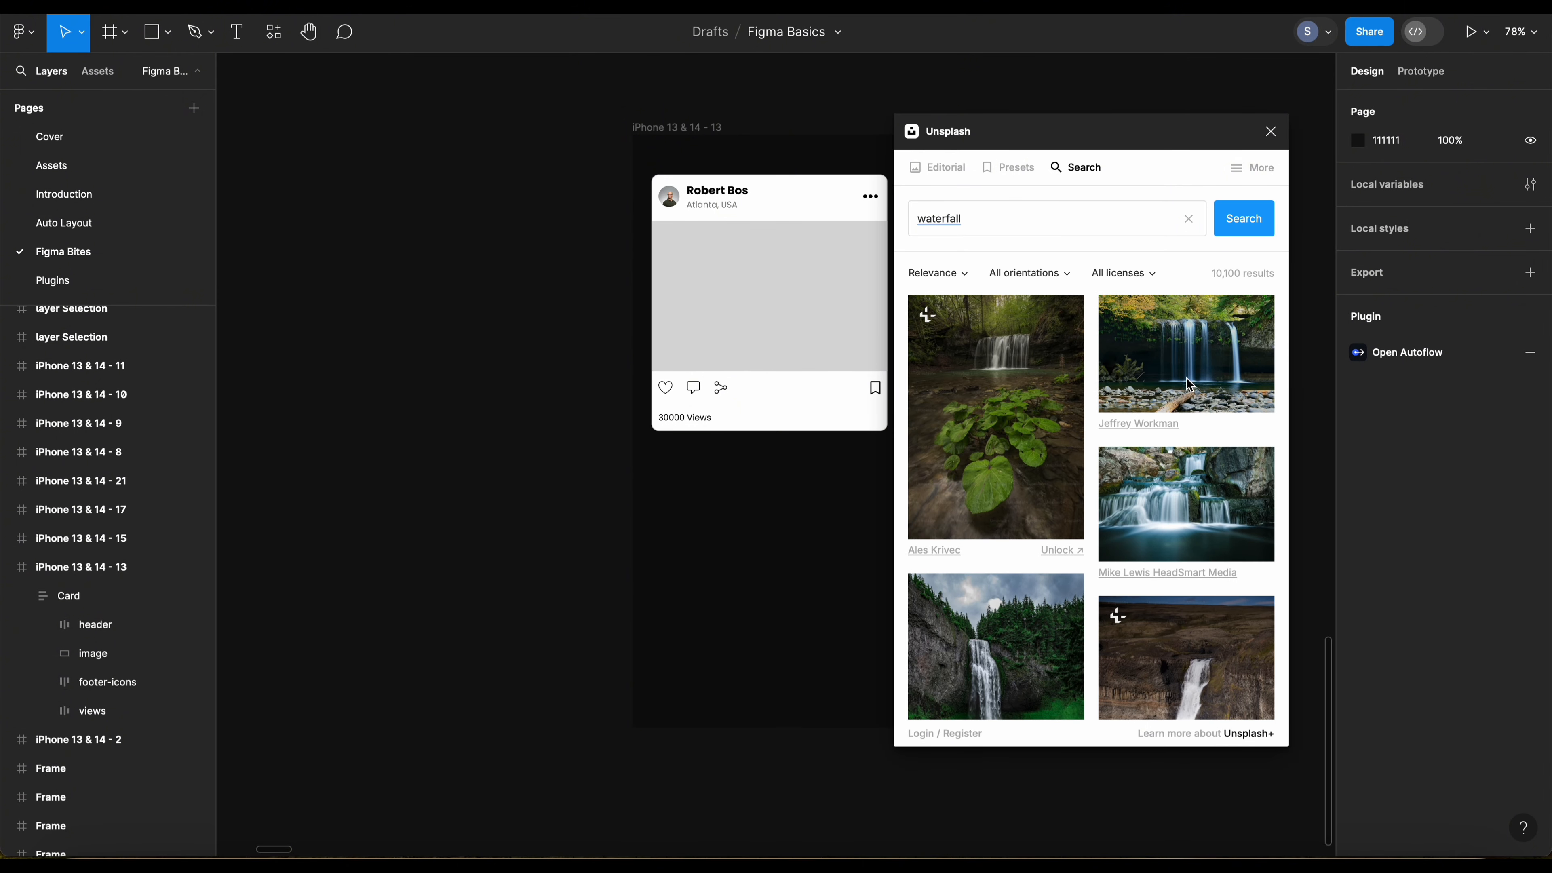
drag(1192, 382, 770, 296)
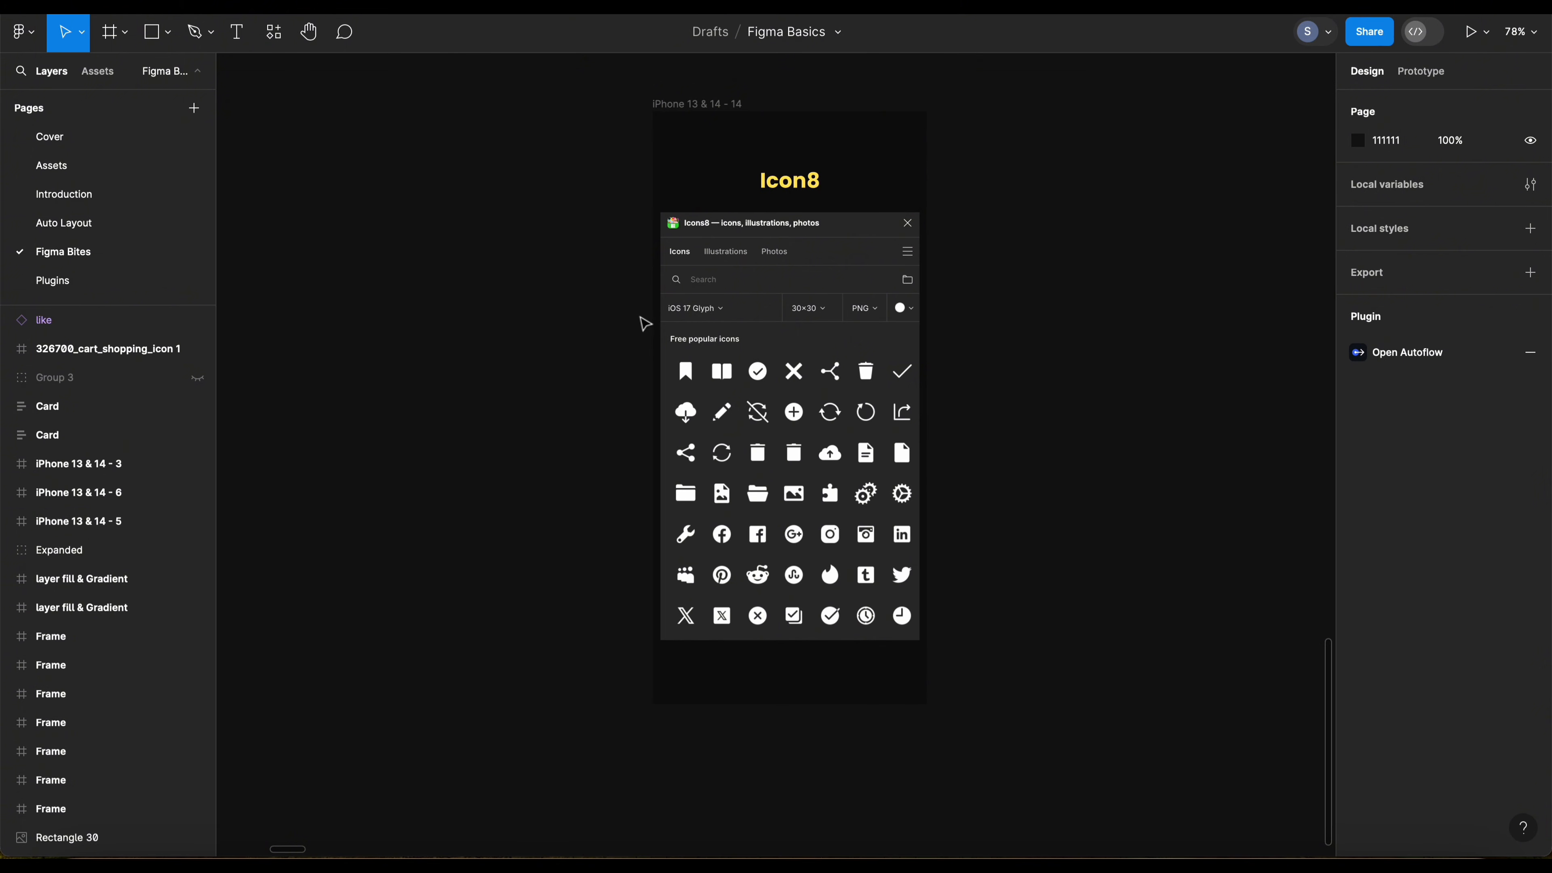
Step: Examine the Like, Comment, Bookmark and Download text labels in frame iPhone 13 & 14 - 15
drag(904, 333, 809, 337)
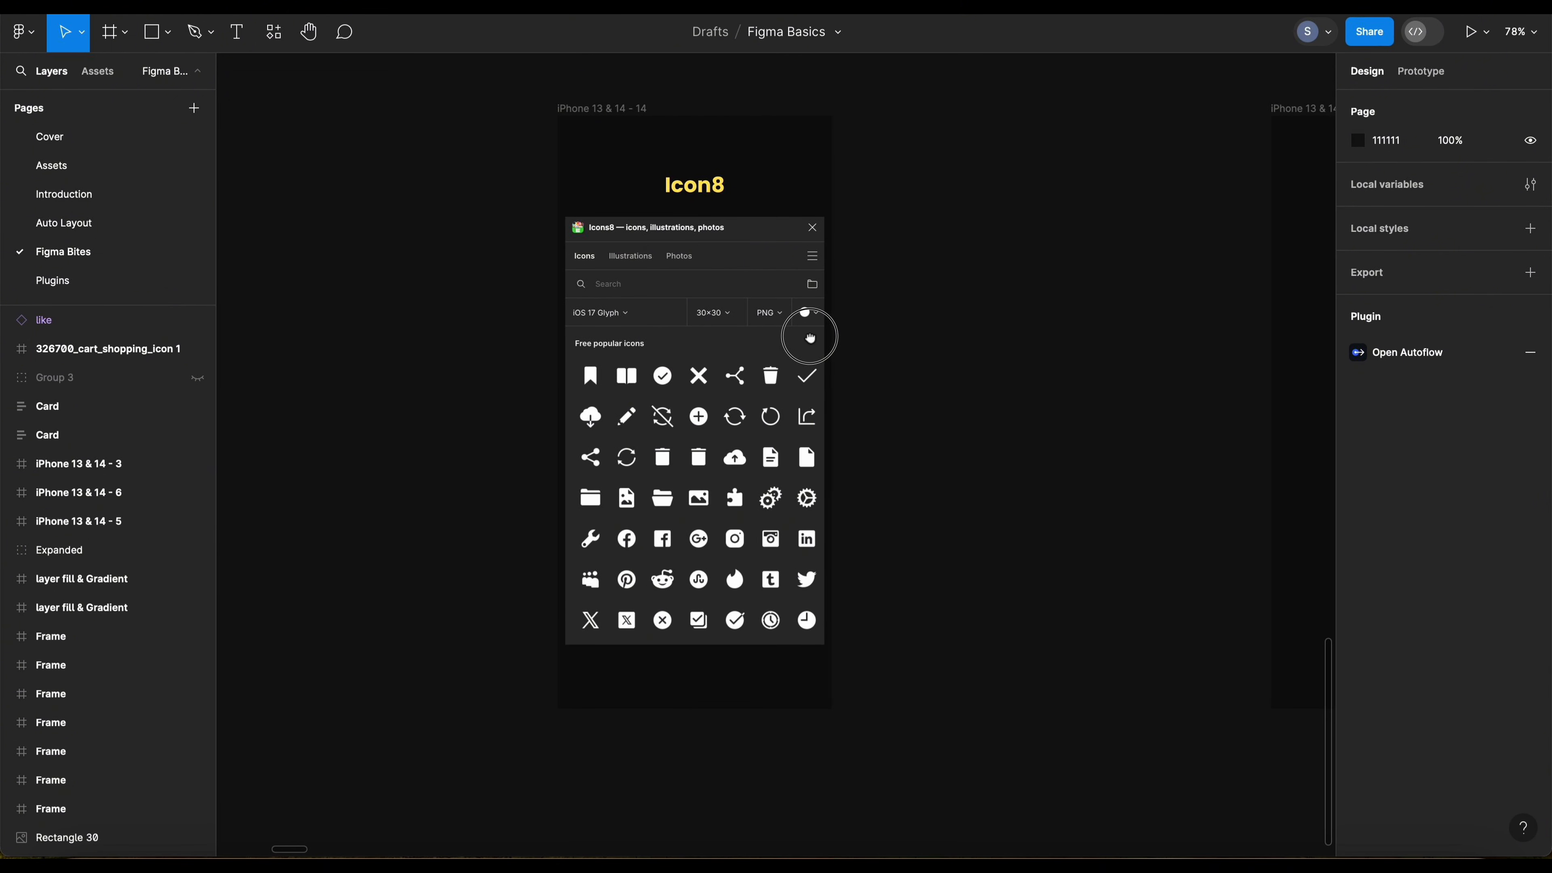
drag(809, 338, 553, 354)
drag(693, 338, 652, 331)
click(775, 190)
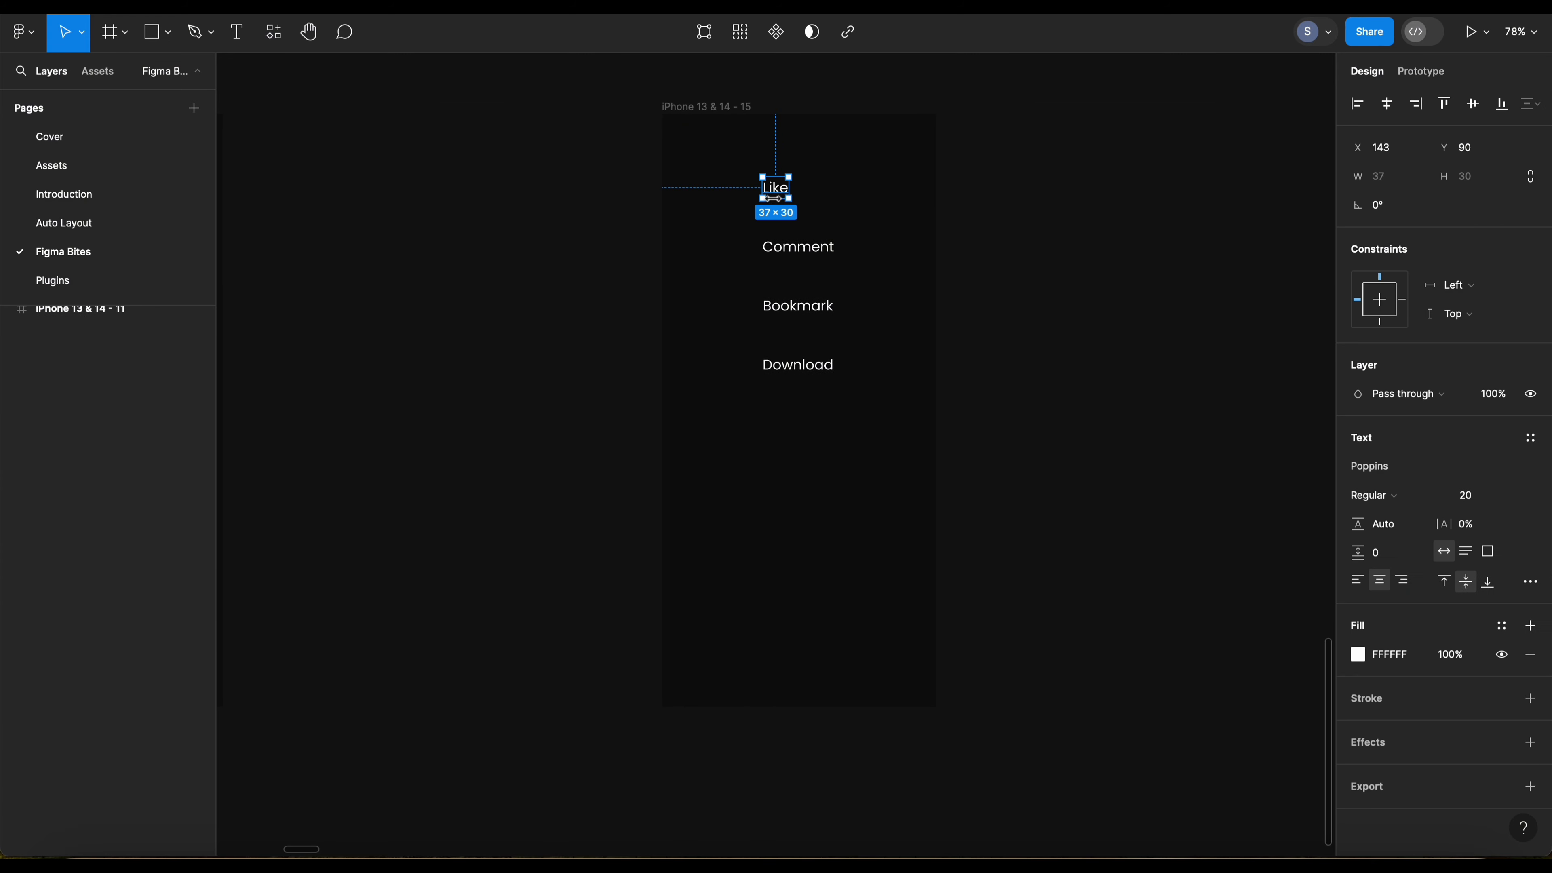
click(798, 248)
click(801, 305)
click(799, 370)
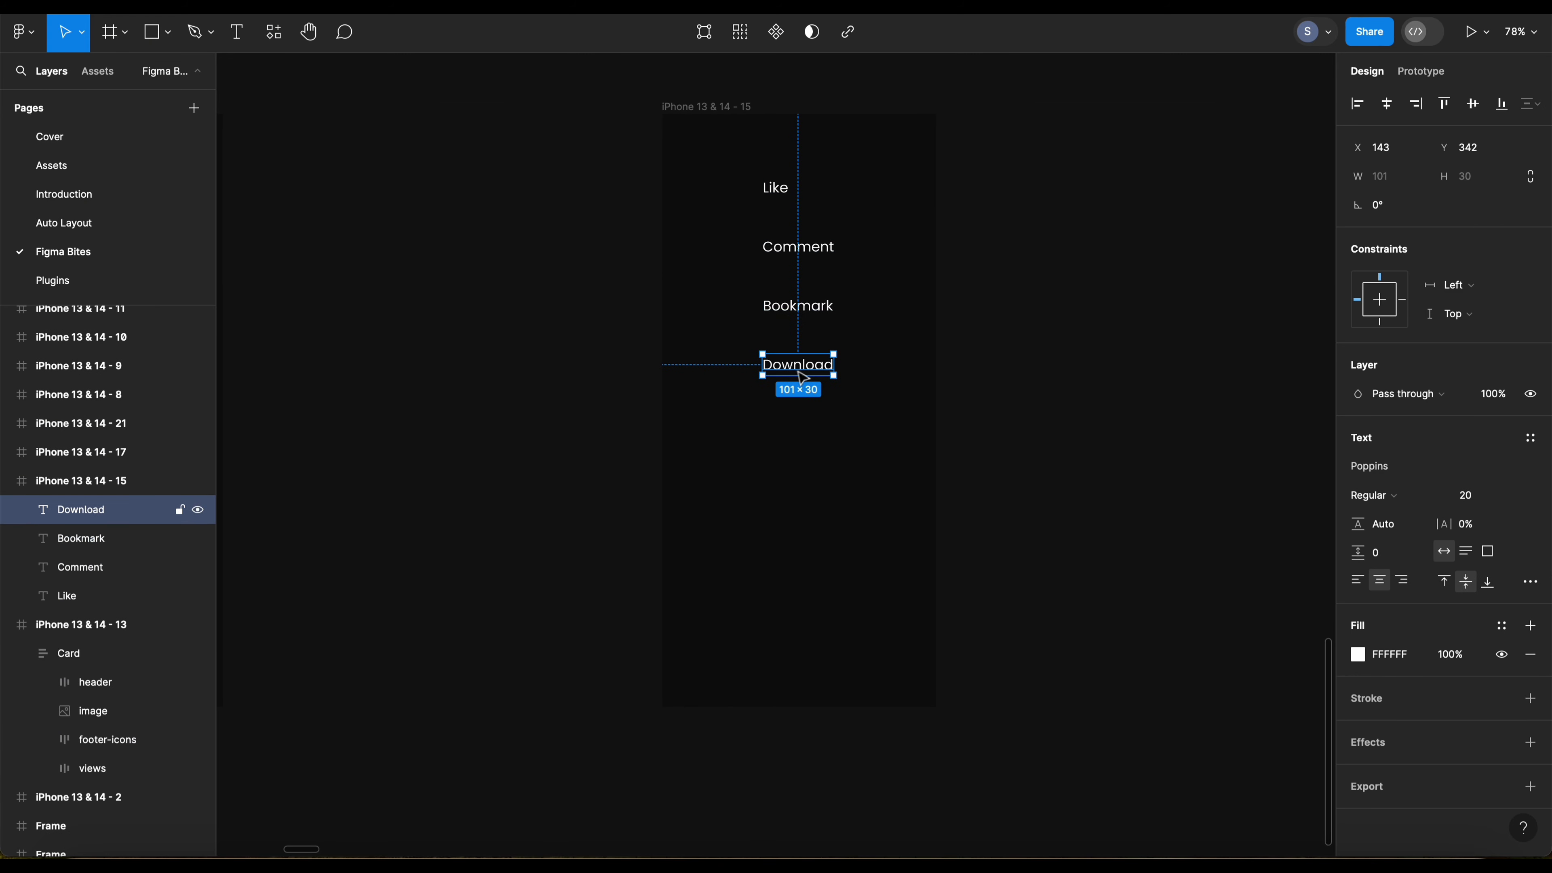
click(767, 422)
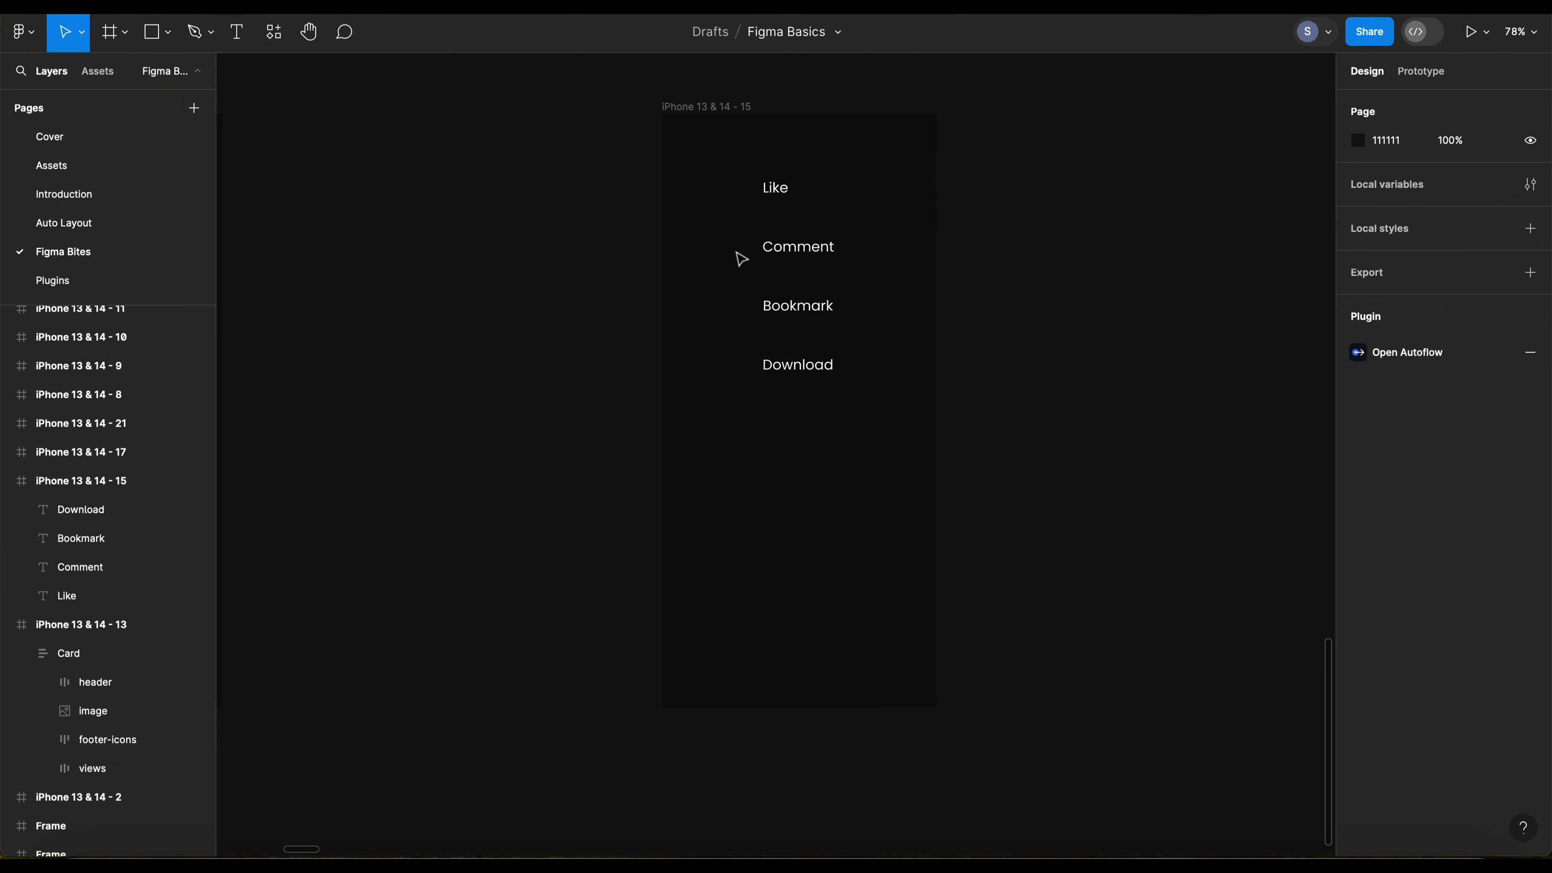
drag(726, 163, 875, 443)
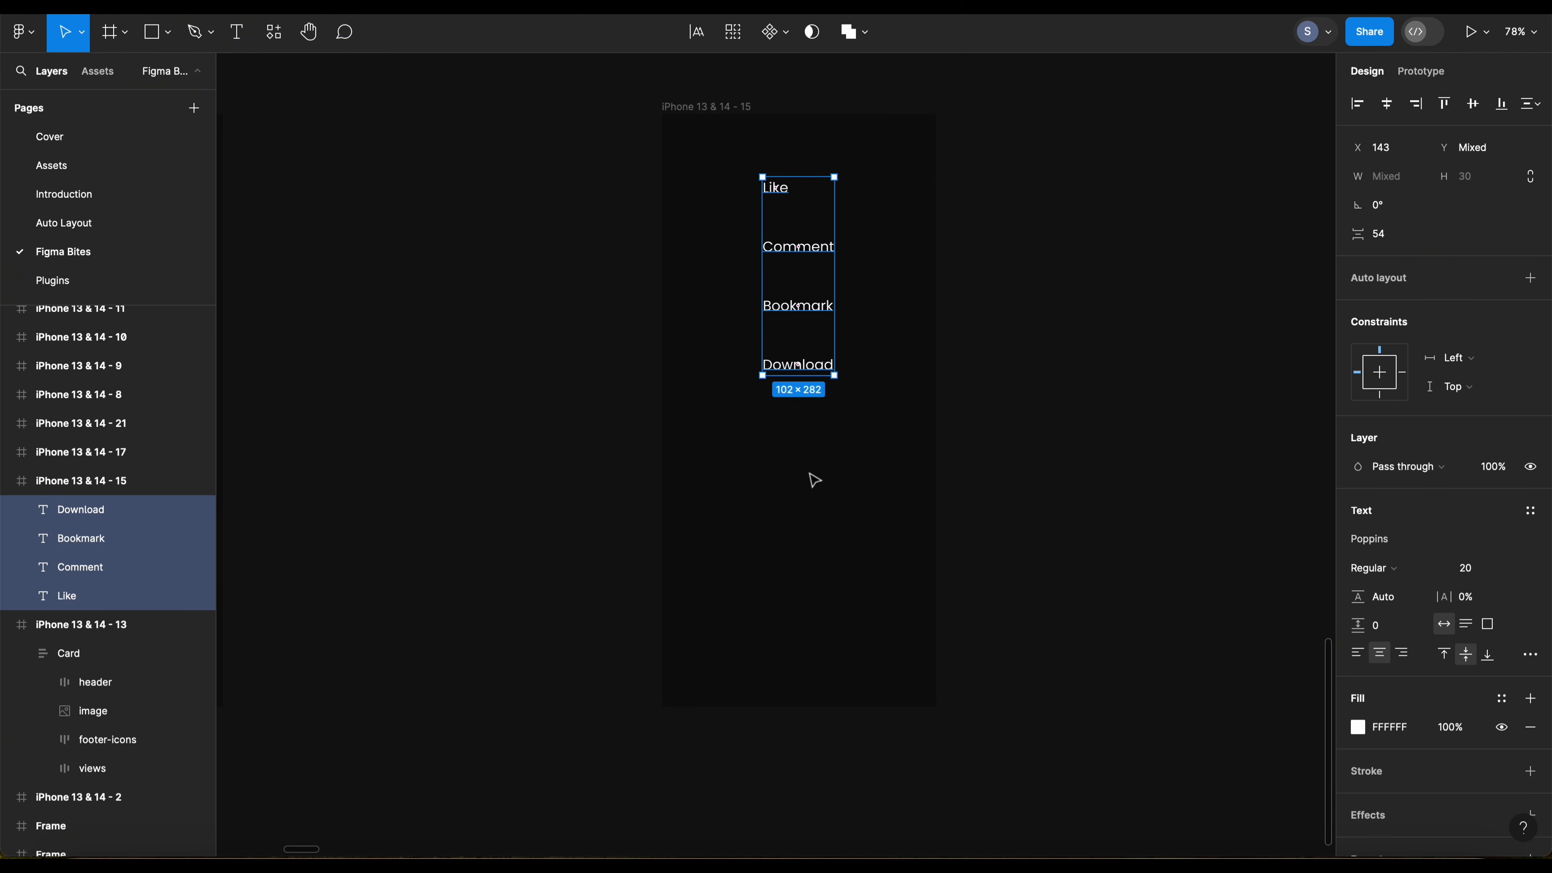
click(620, 298)
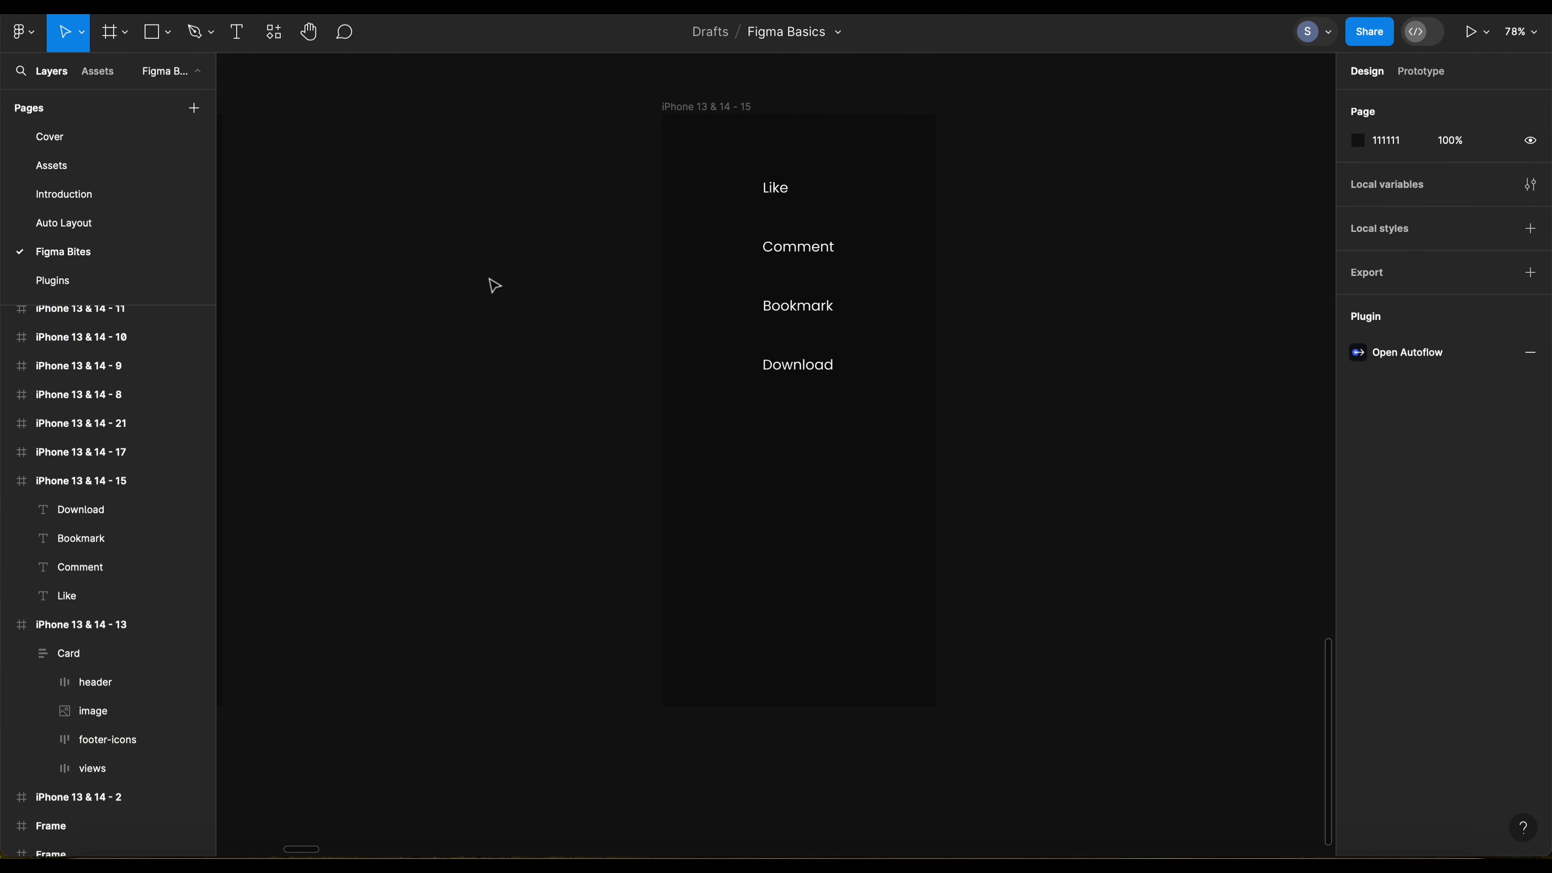
Step: Run the Icons8 plugin and place its window beside the Like, Comment, Bookmark and Download labels
click(273, 32)
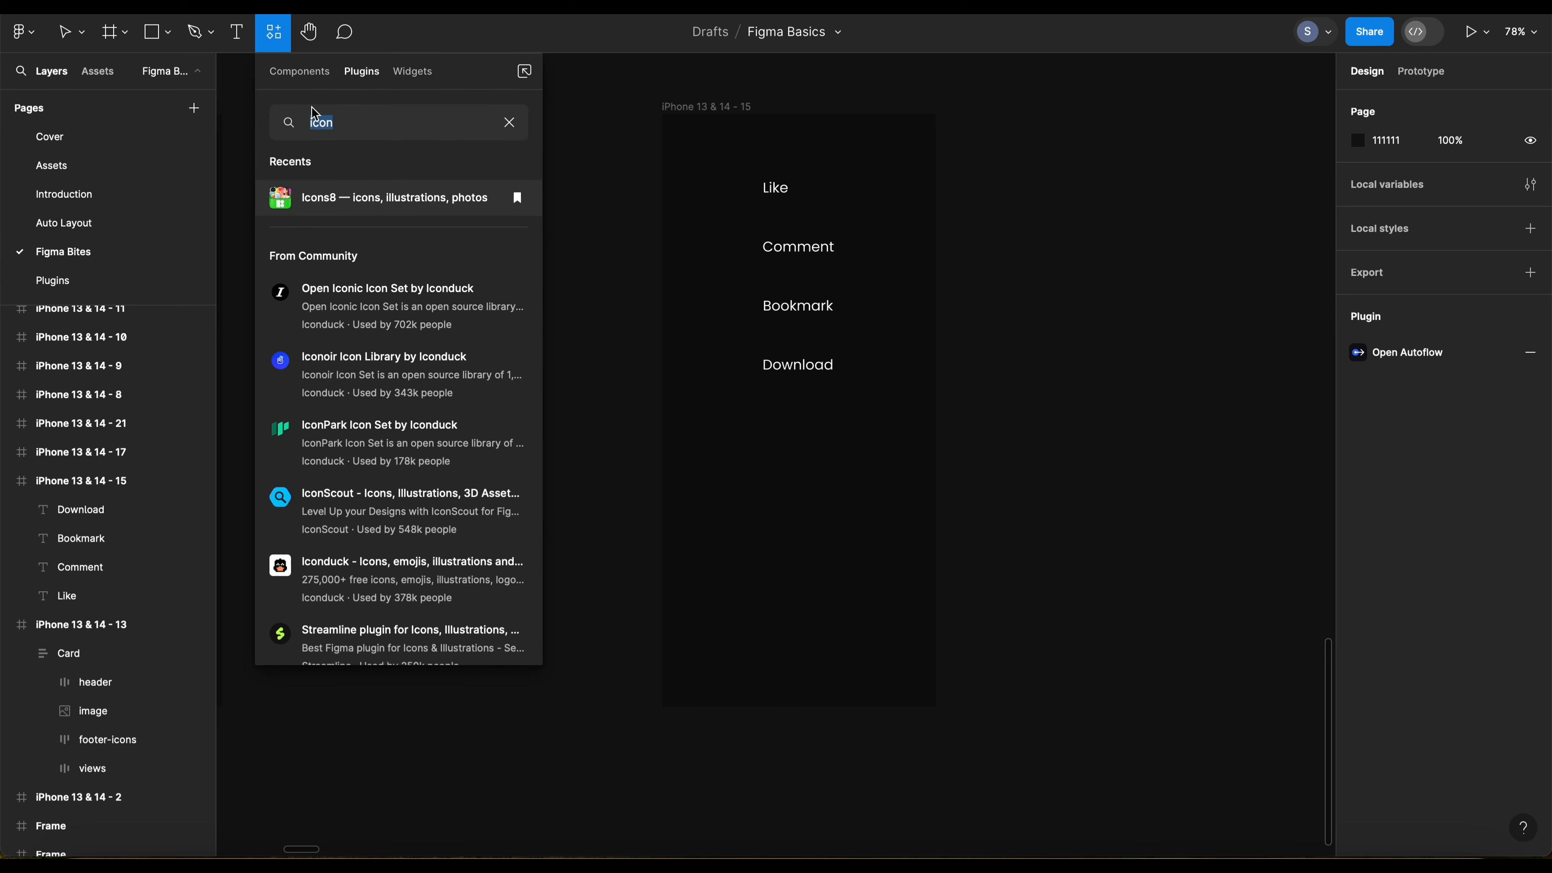
click(330, 201)
drag(1004, 133, 1007, 109)
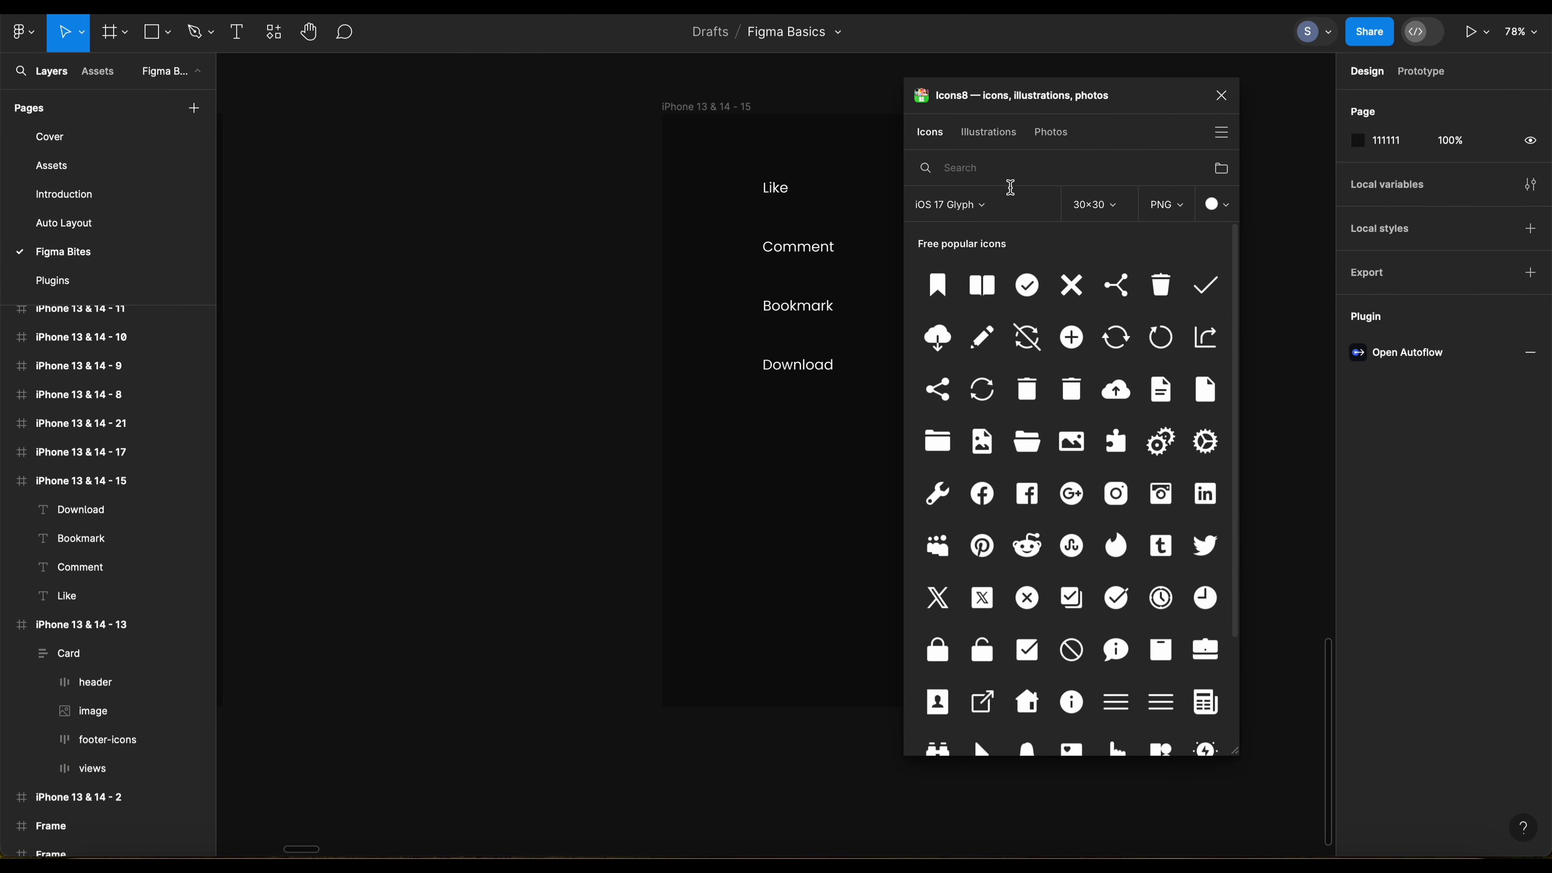
Step: Examine the Icons8 illustrations and photos, and the style, size, file format and colour options for icons
click(976, 133)
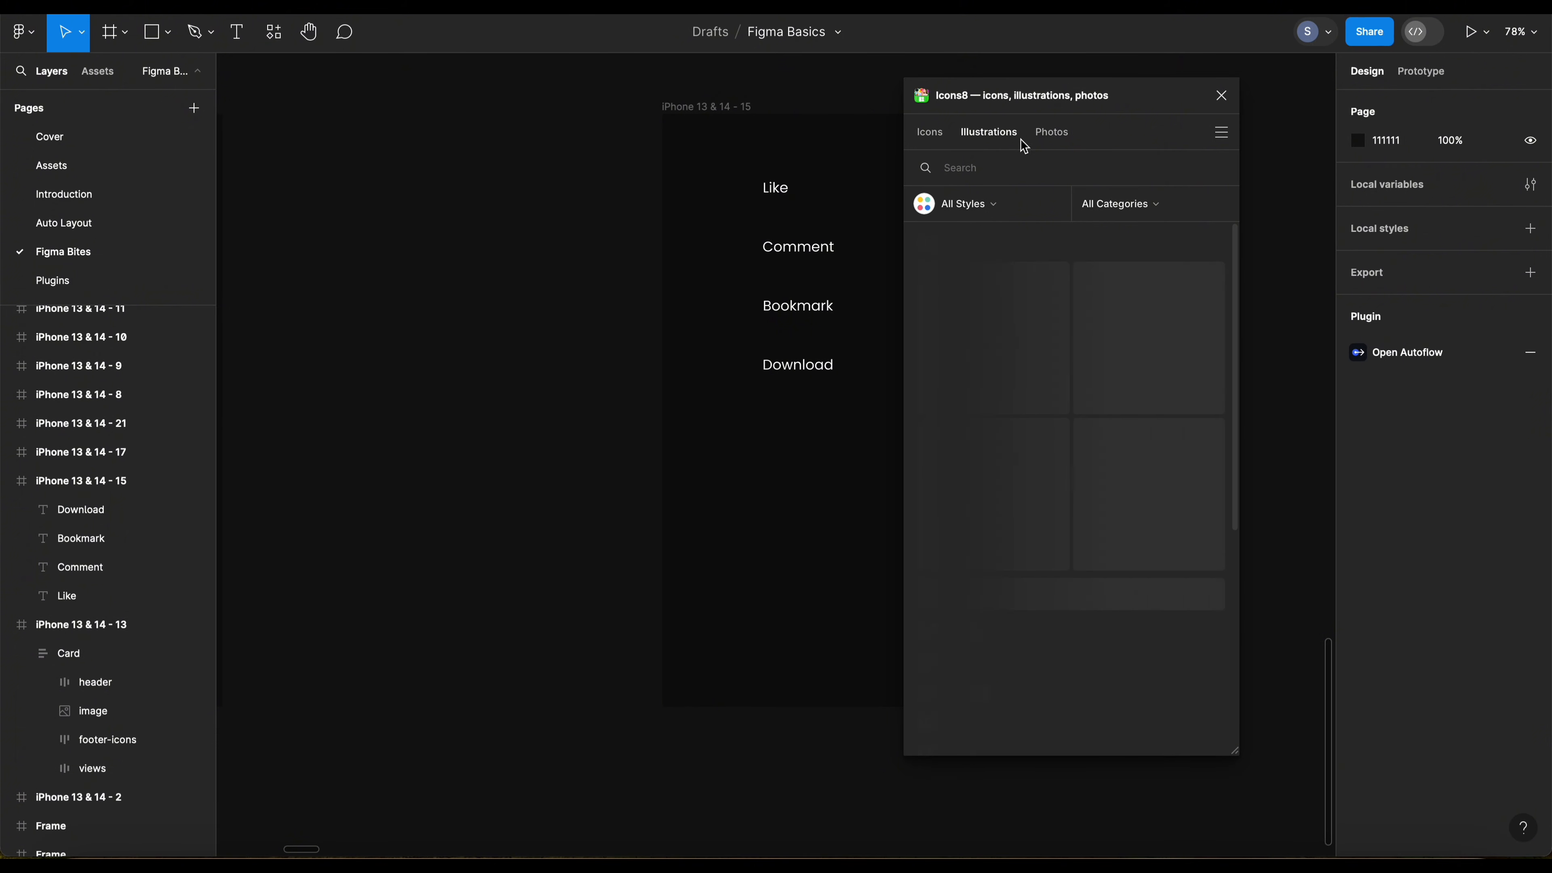
click(1047, 134)
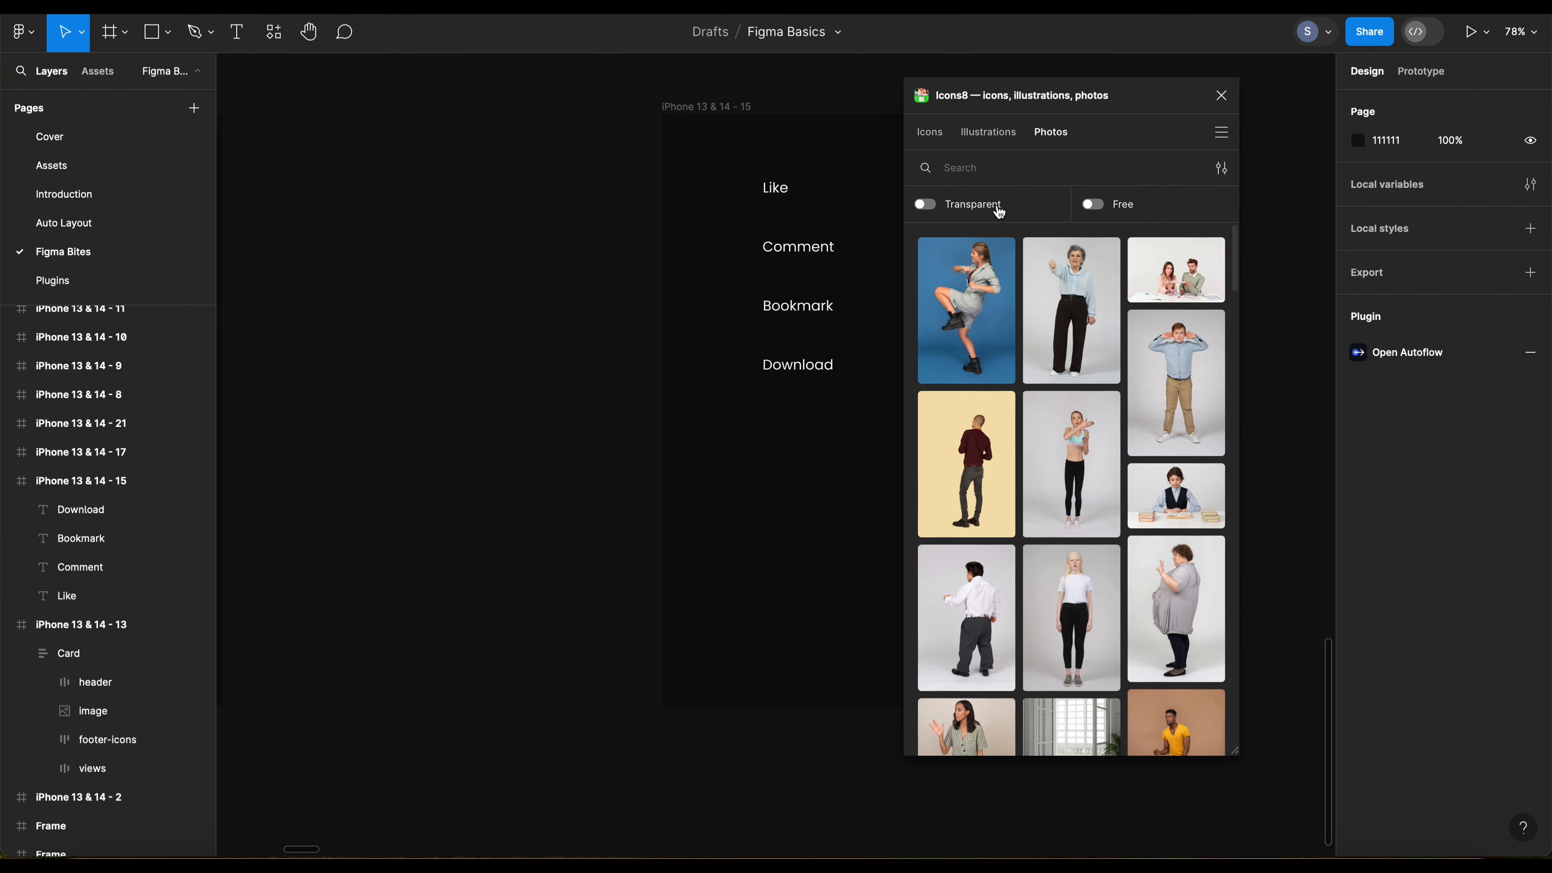
click(935, 133)
click(993, 205)
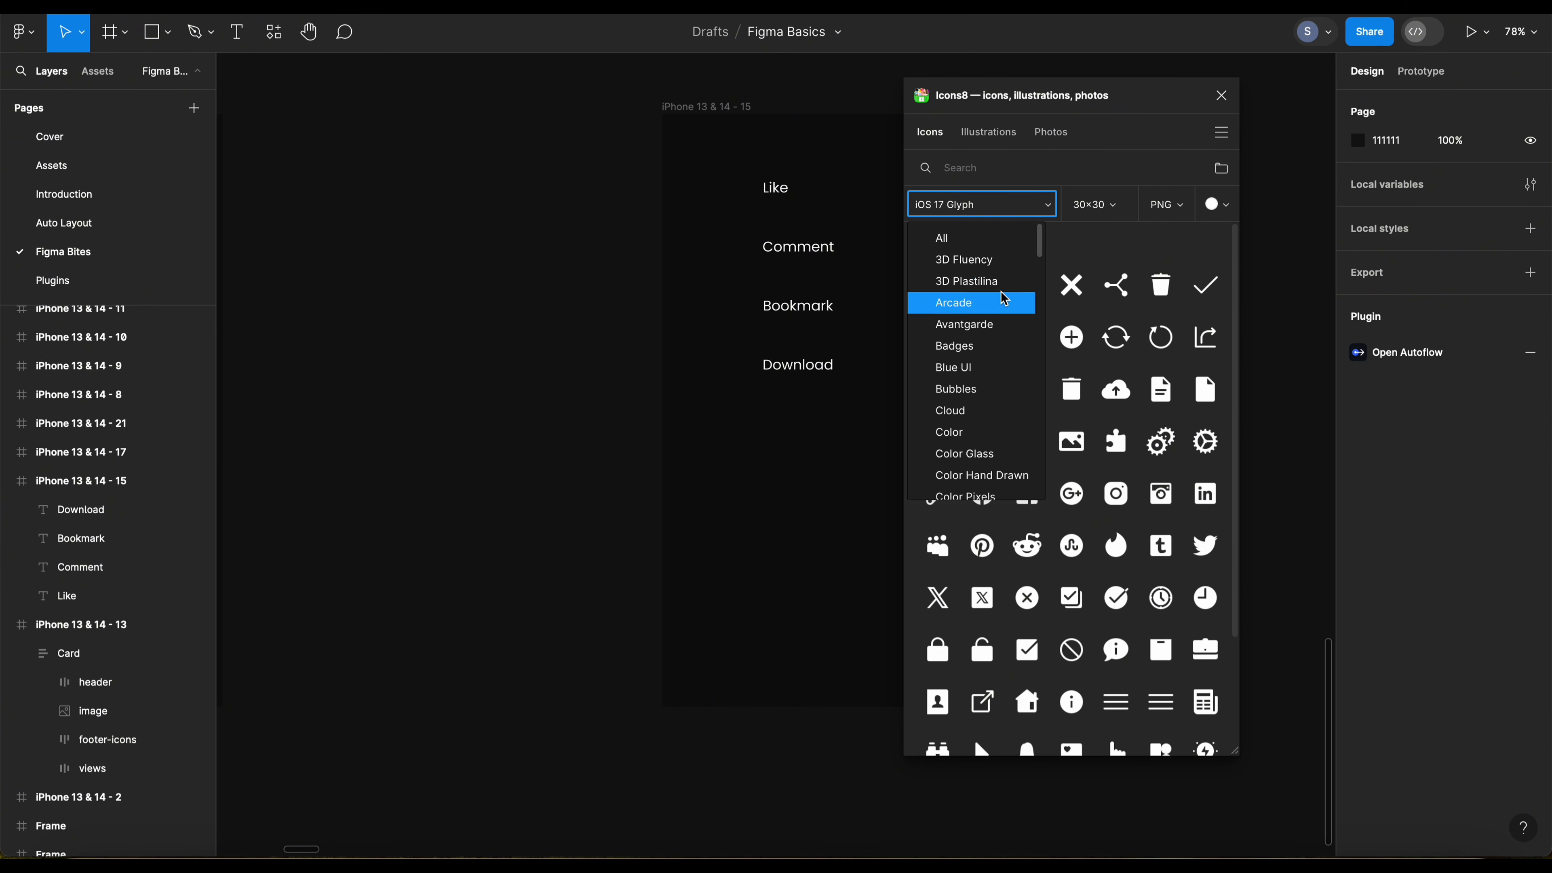
click(1068, 202)
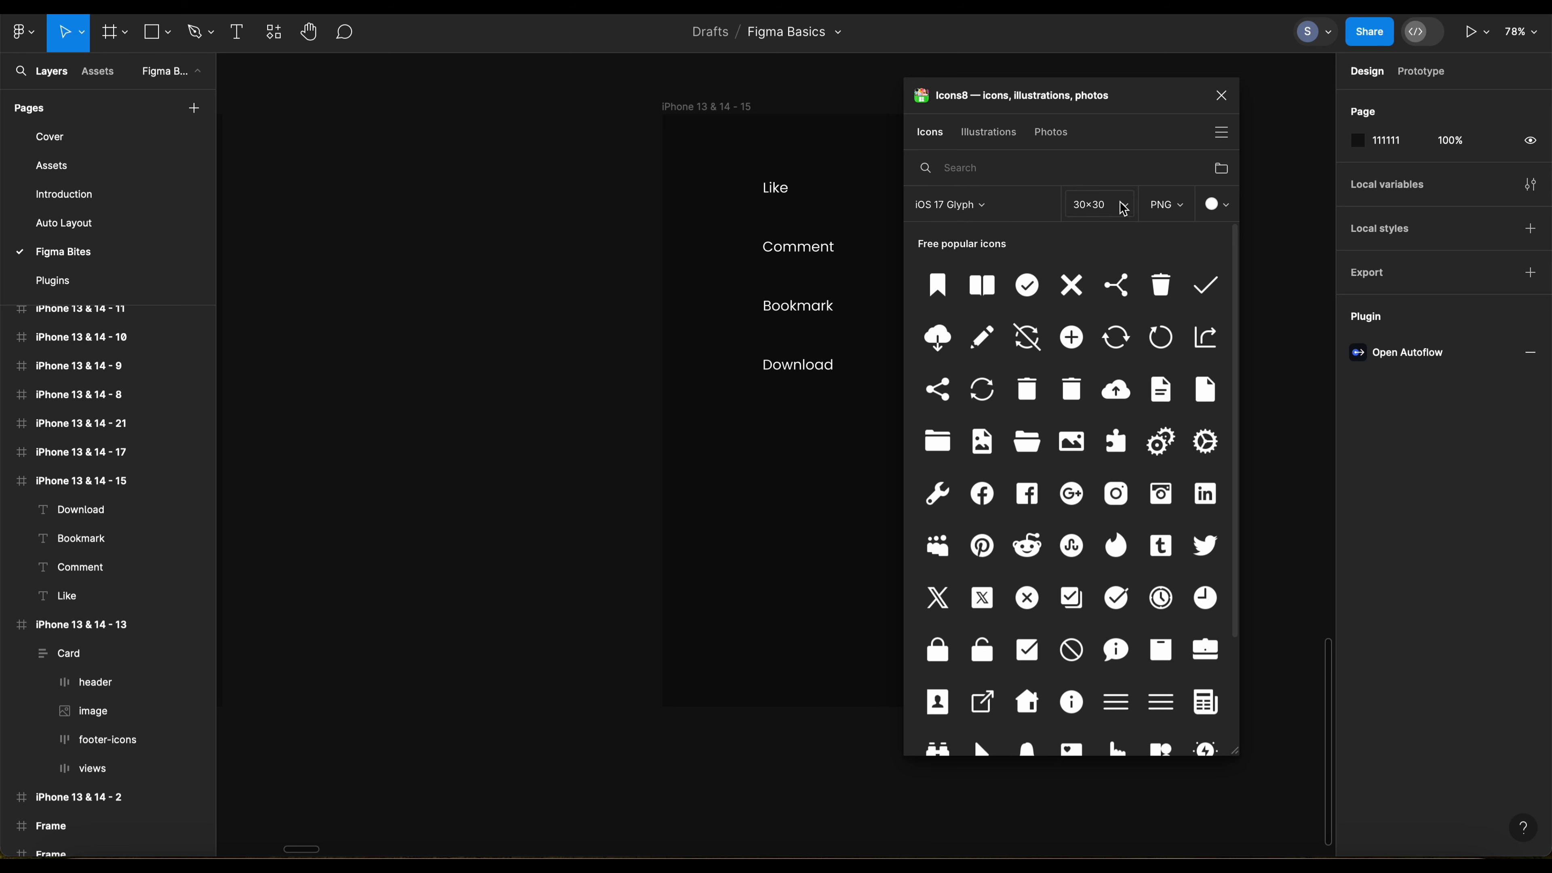
click(1123, 206)
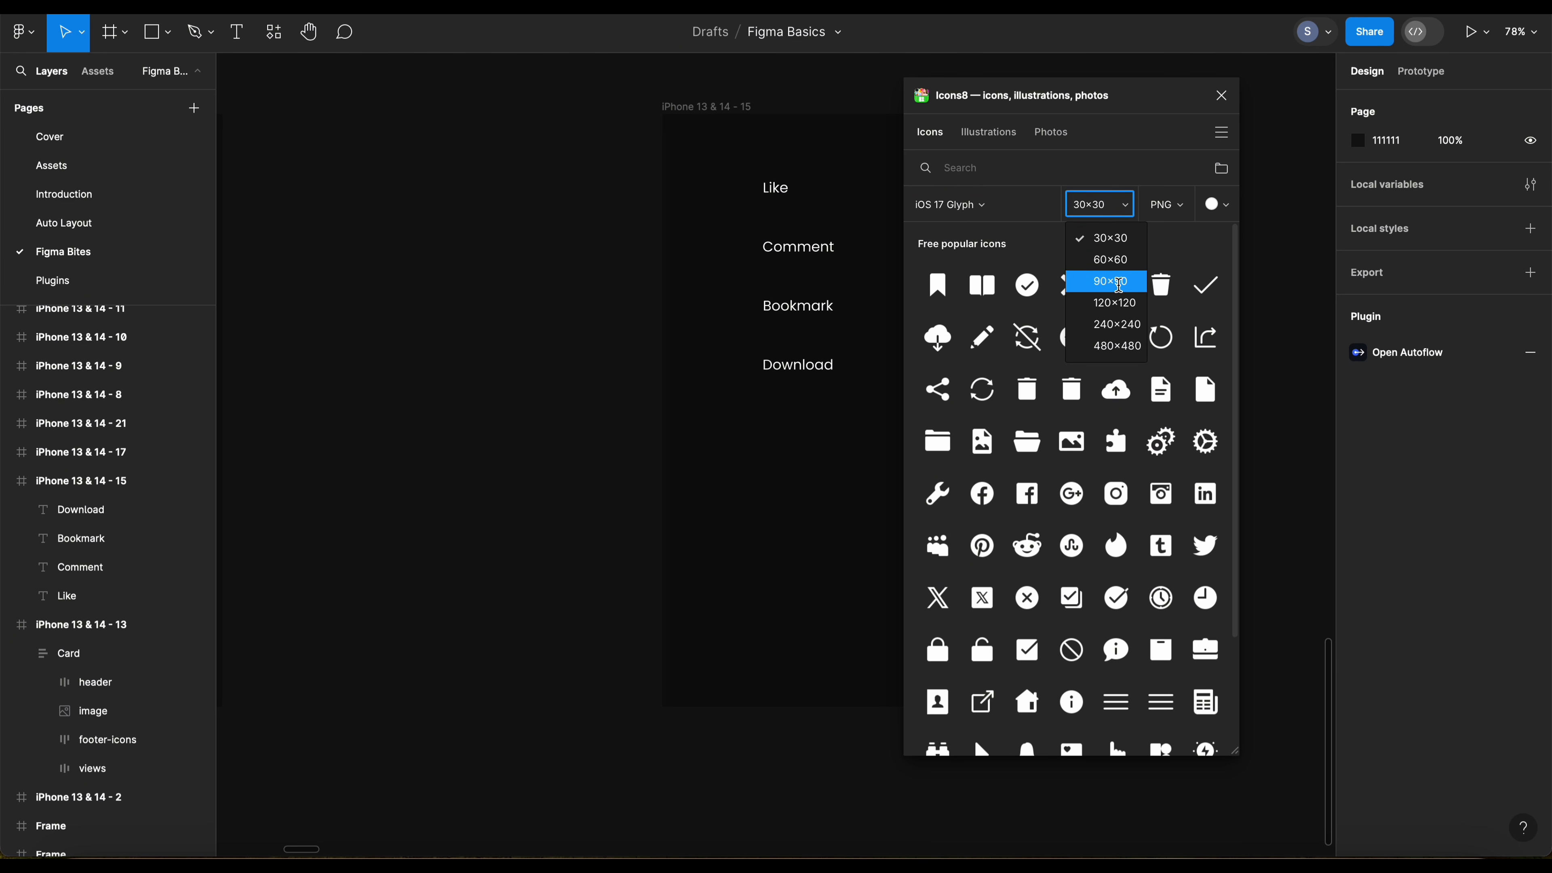
click(1139, 236)
click(1184, 206)
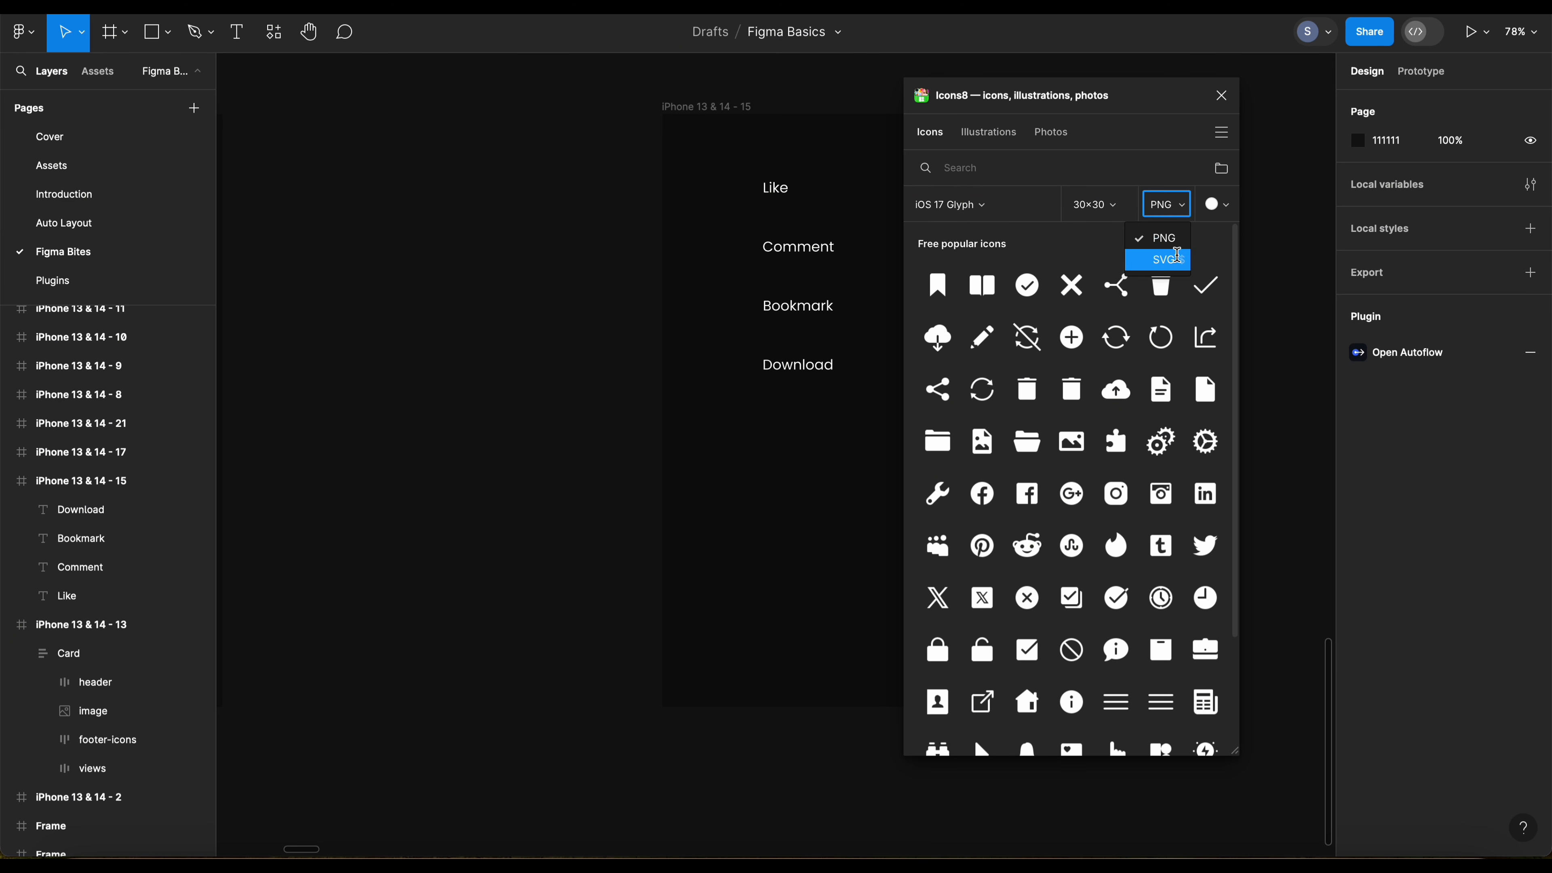
click(1178, 170)
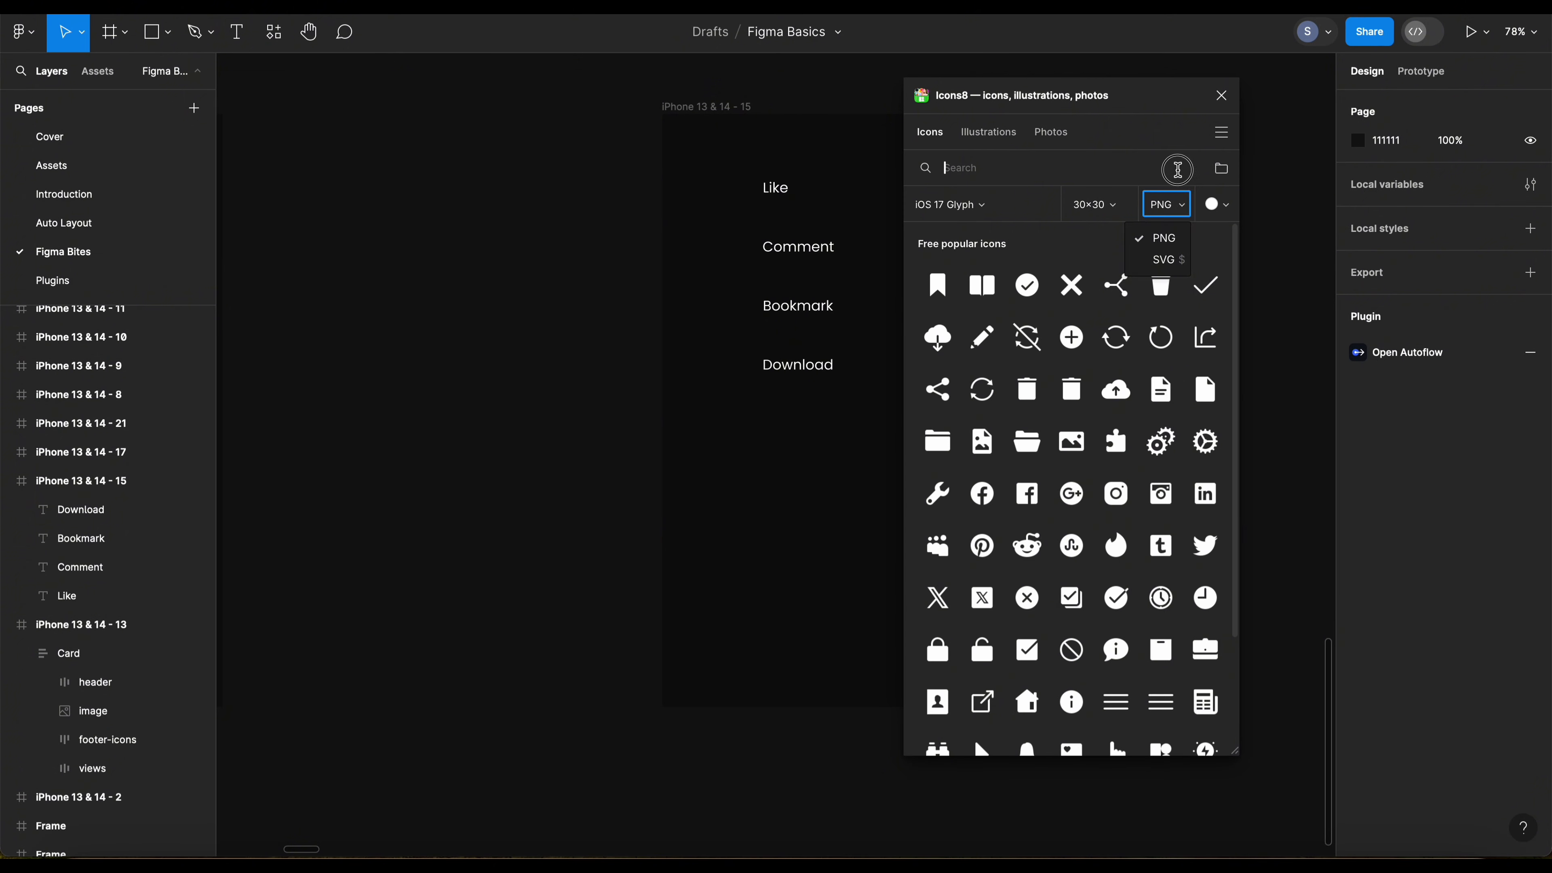
click(1219, 205)
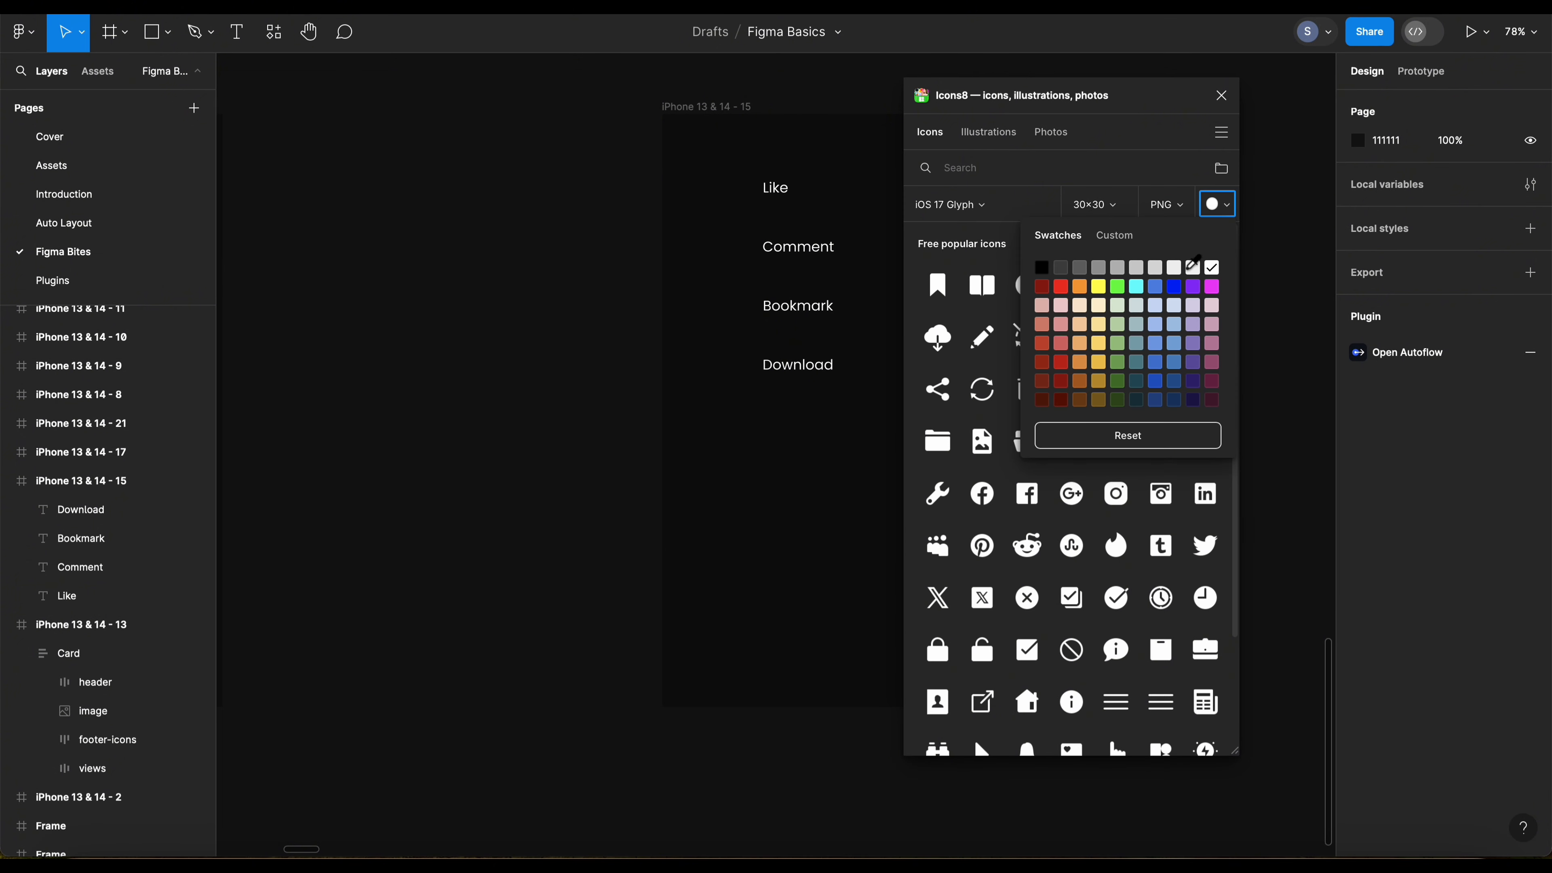
click(1225, 207)
Step: Search the icons for "like" and place the Thumbs Up icon just before the Like label
click(978, 171)
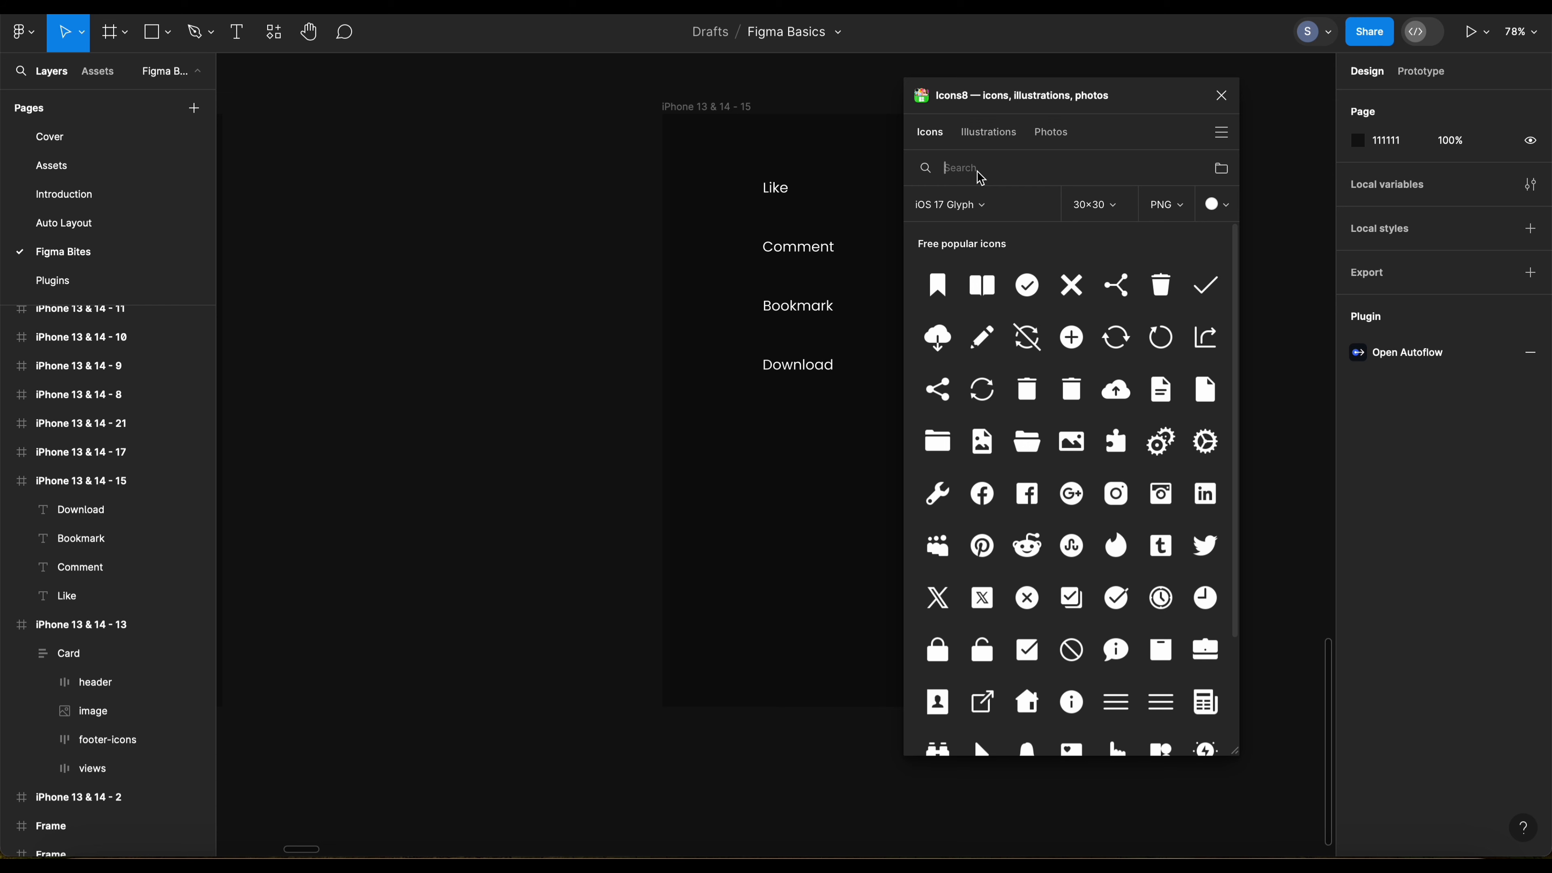
text(like)
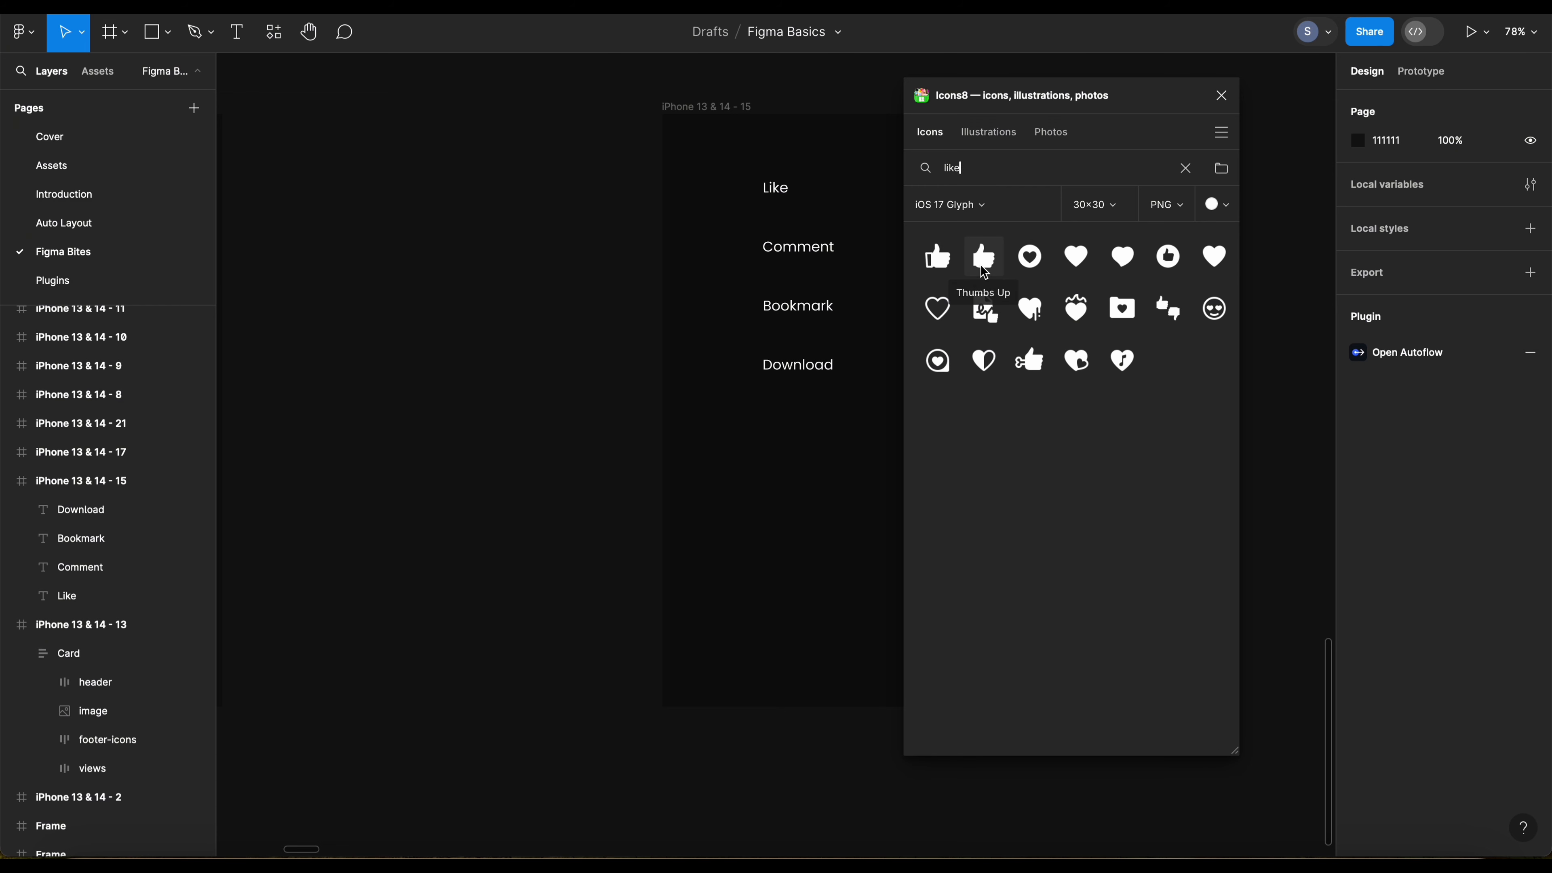
drag(984, 272, 749, 192)
Step: Search the icons for "comment" and place the square Comments icon just before the Comment label
double_click(953, 169)
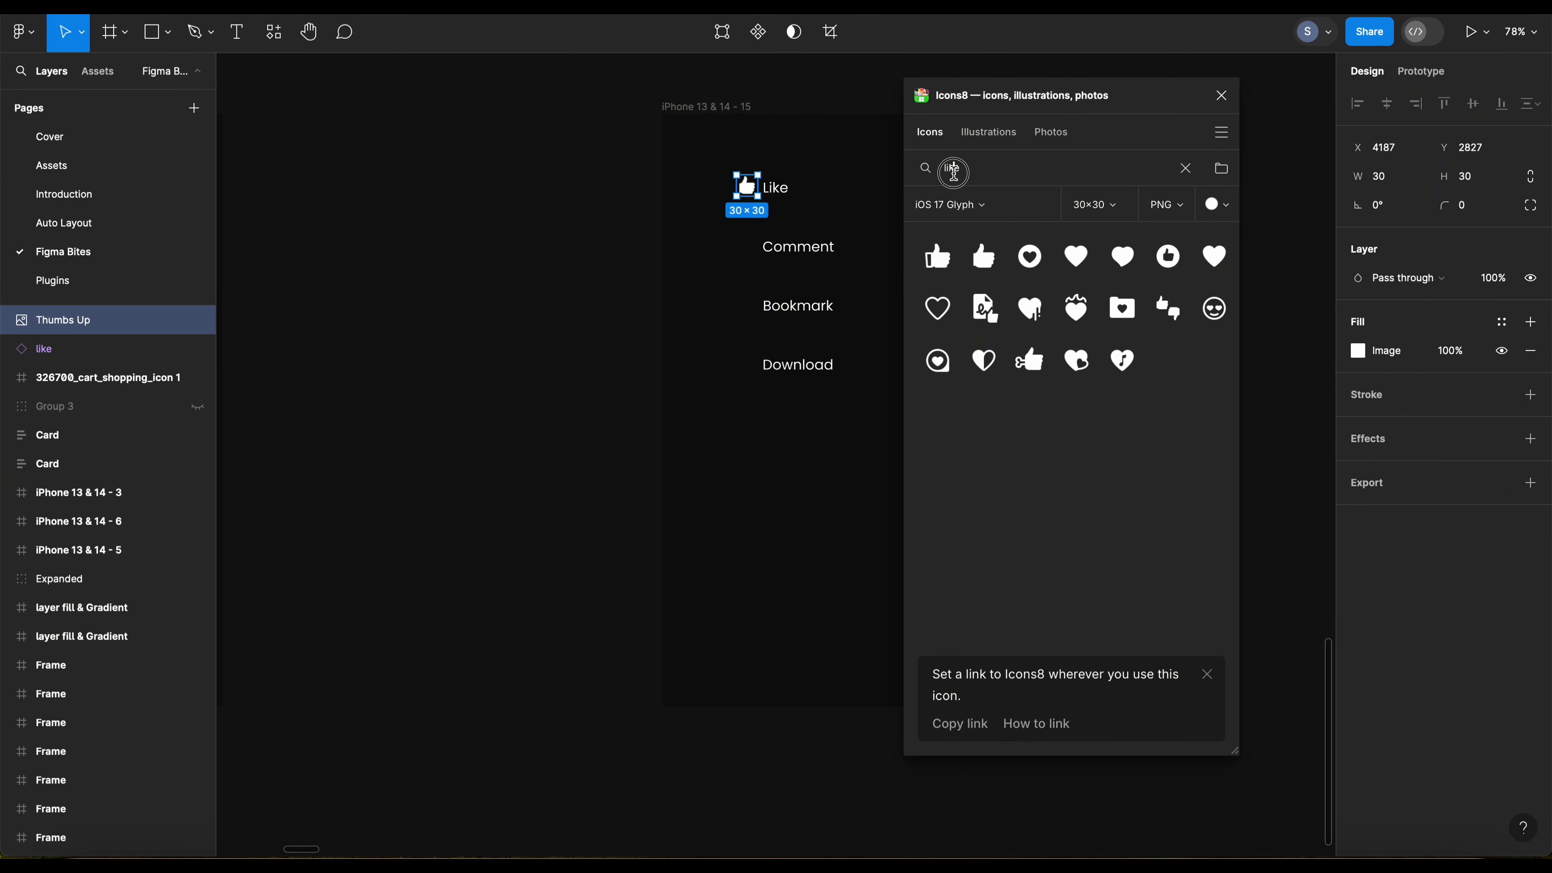
text(comment)
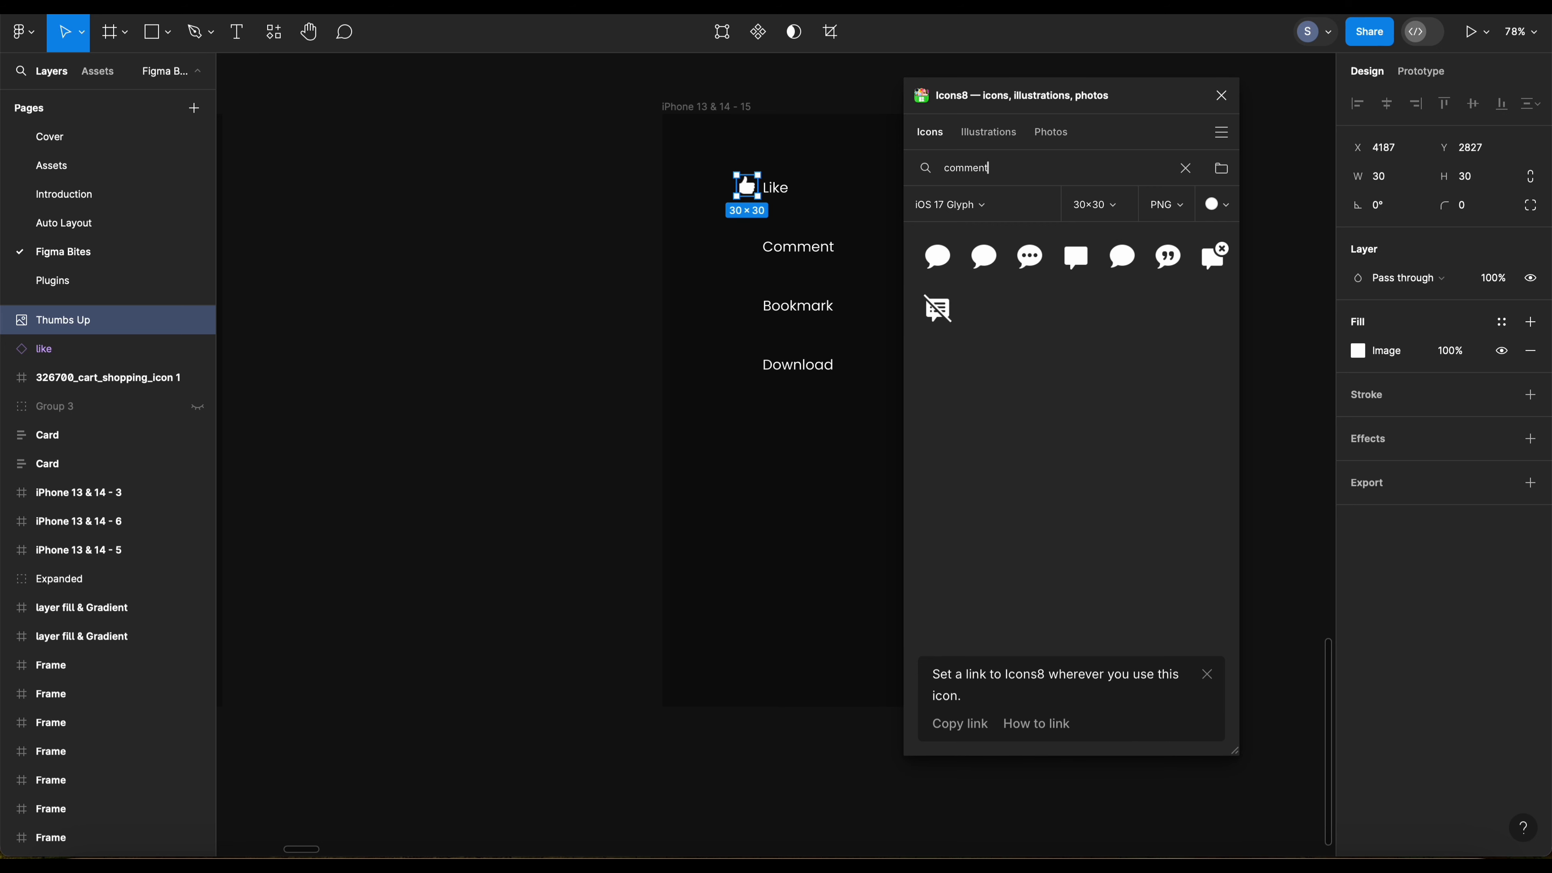
click(1055, 274)
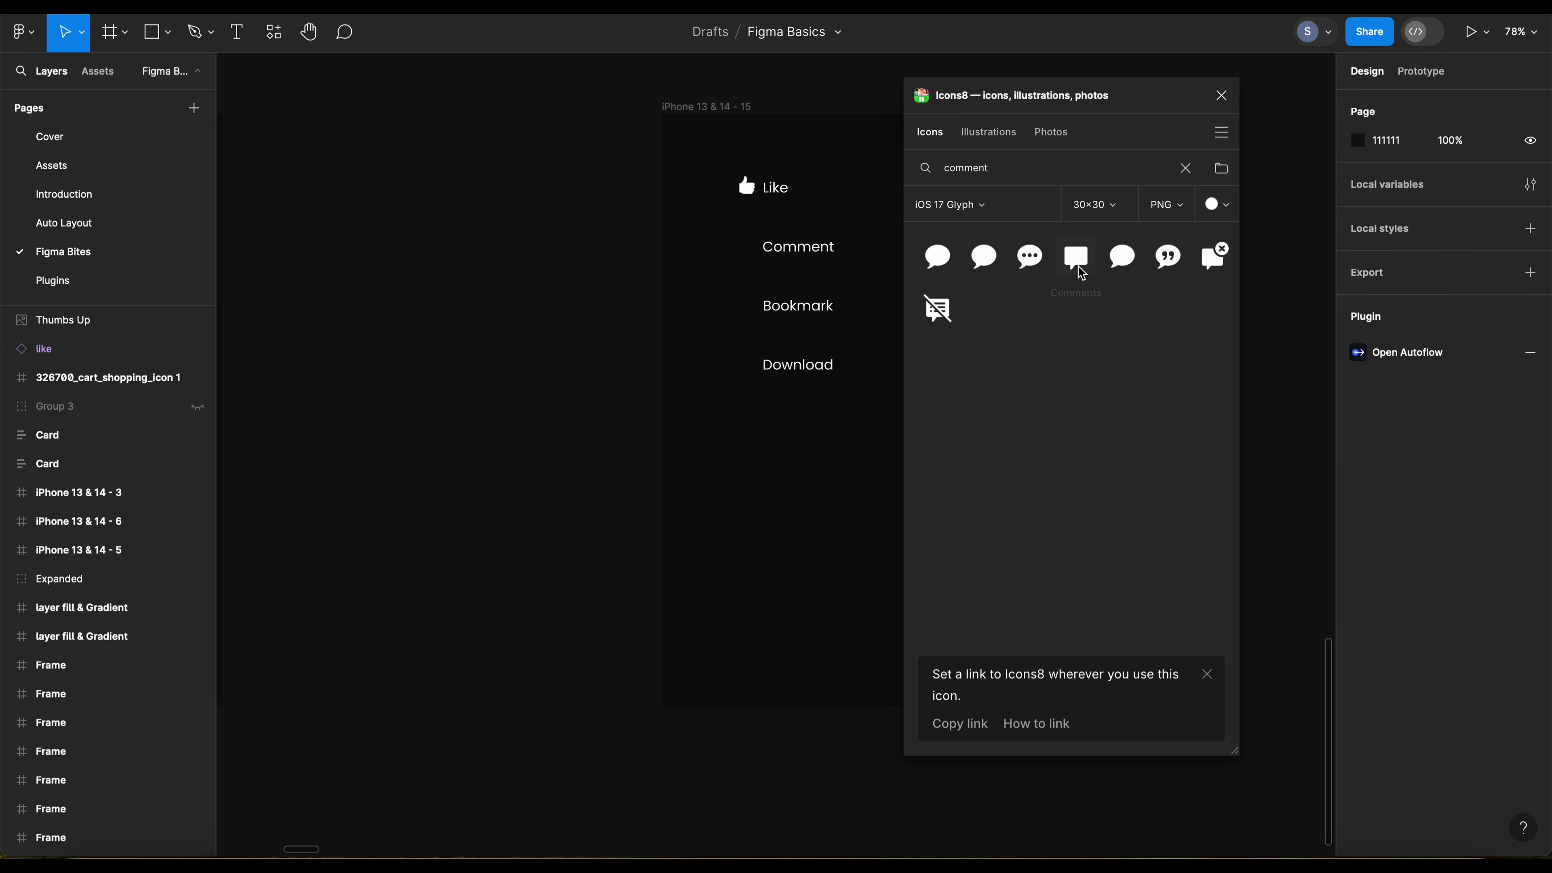
drag(787, 455, 748, 255)
Step: Search the icons for "bookmark" and place the Bookmark icon just before the Bookmark label
text(boo)
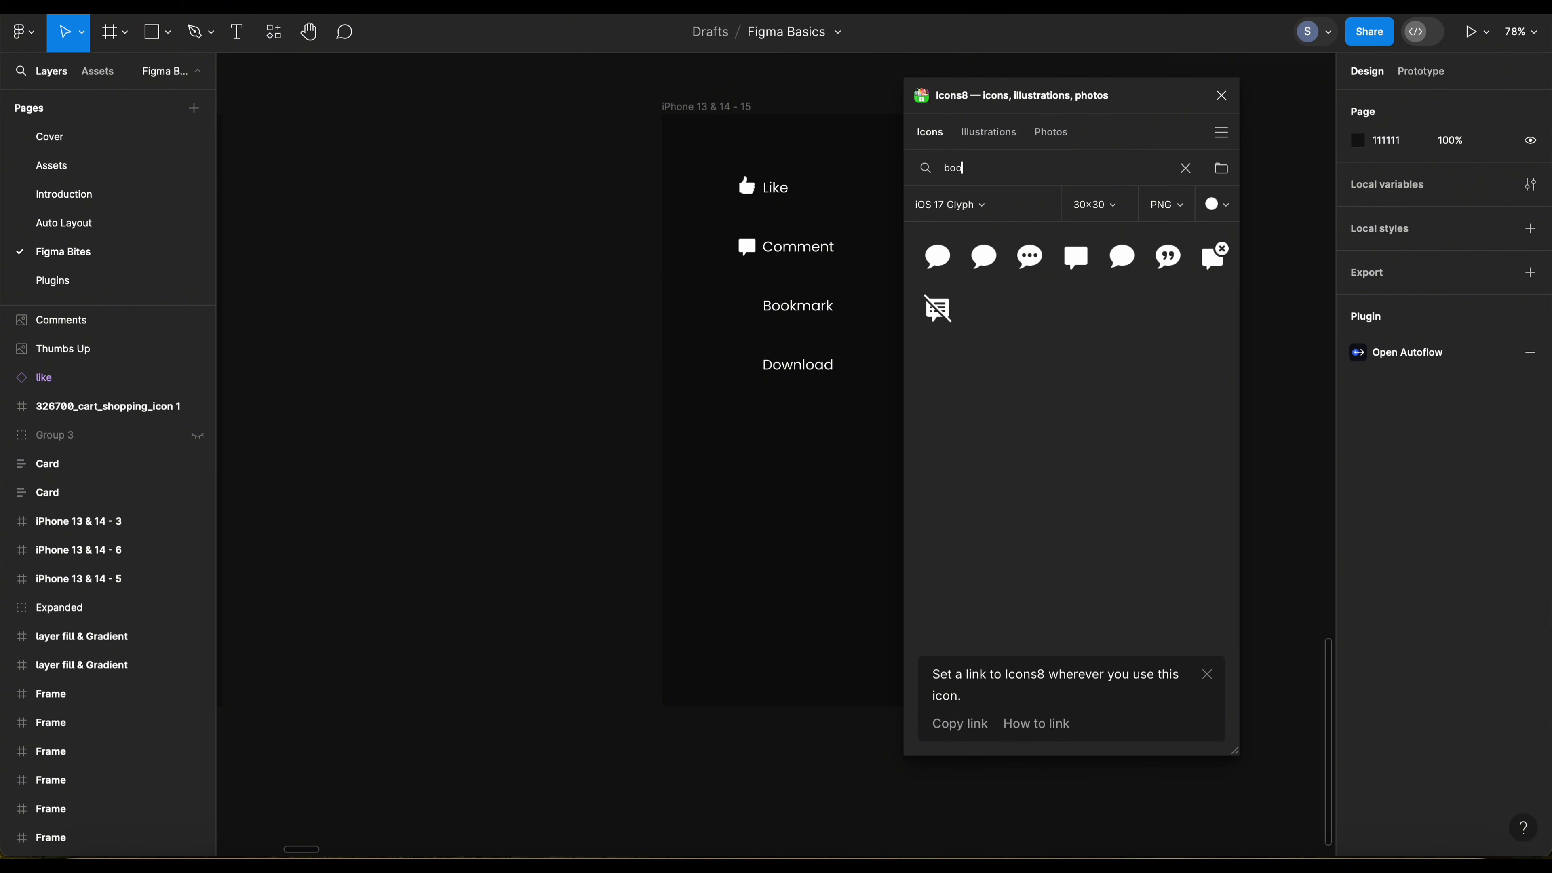
text(okmark)
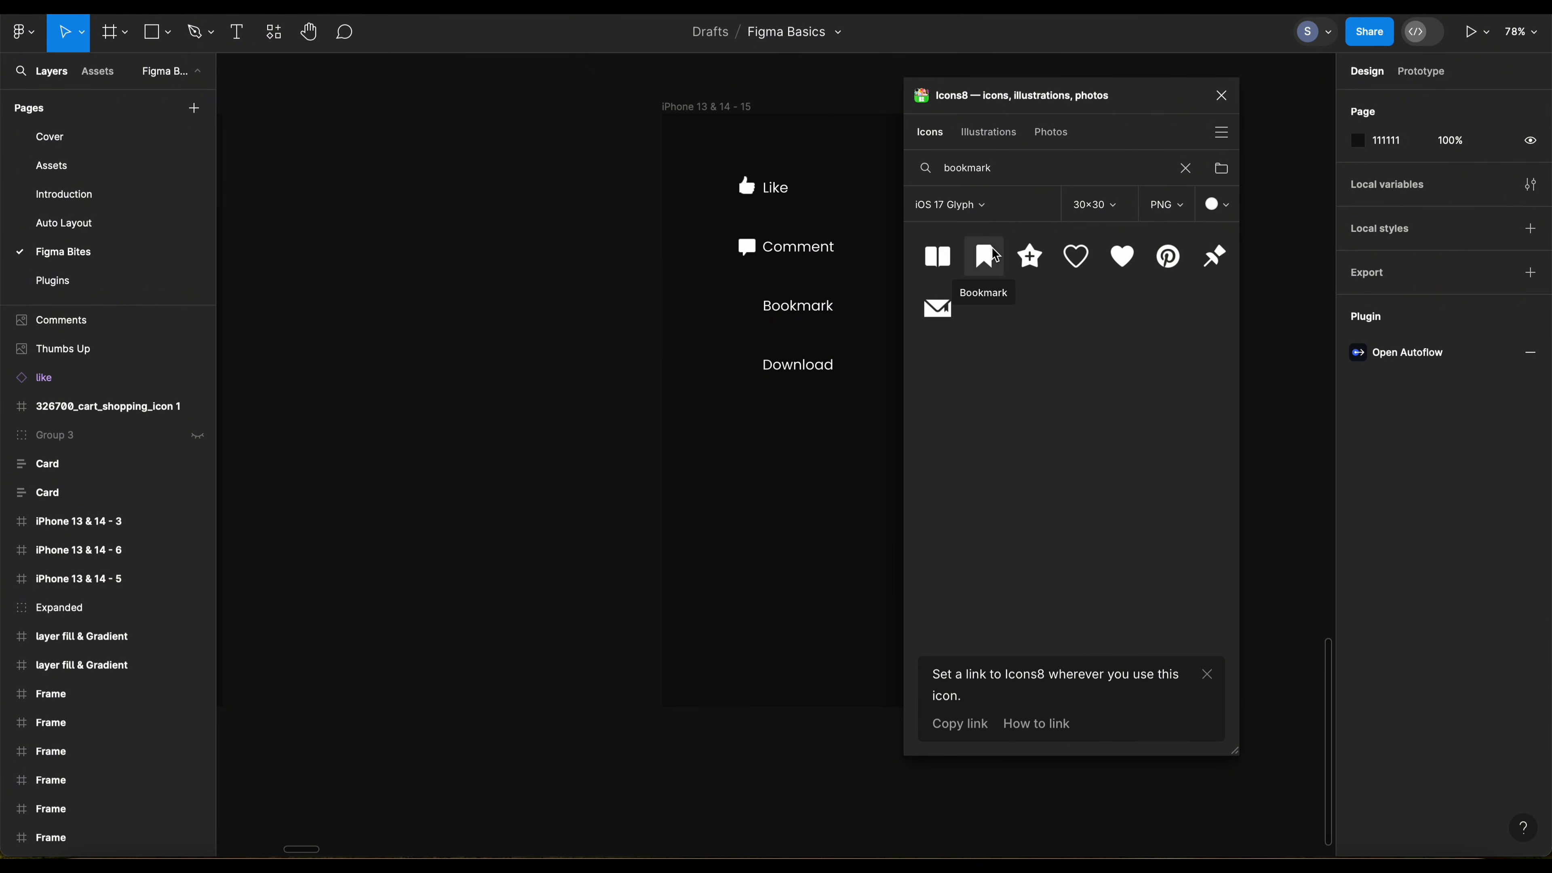
click(984, 255)
drag(790, 465, 748, 315)
Step: Search the icons for "downlaod" and place the Downloading Updates icon just before the Download label
click(965, 168)
key(ctrl+a)
text(d)
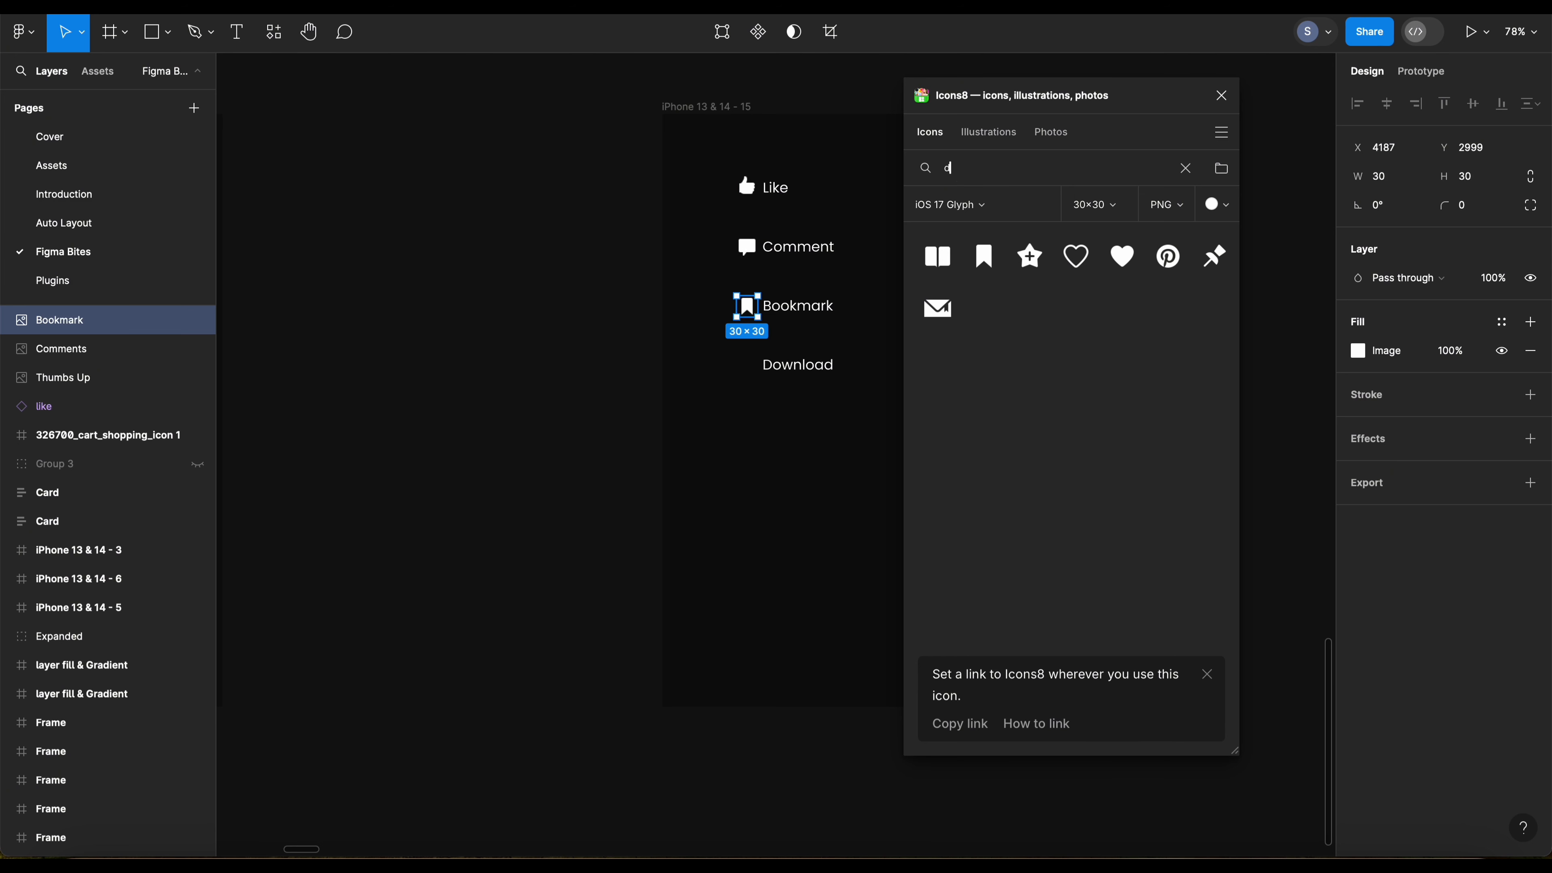
text(ownlaod)
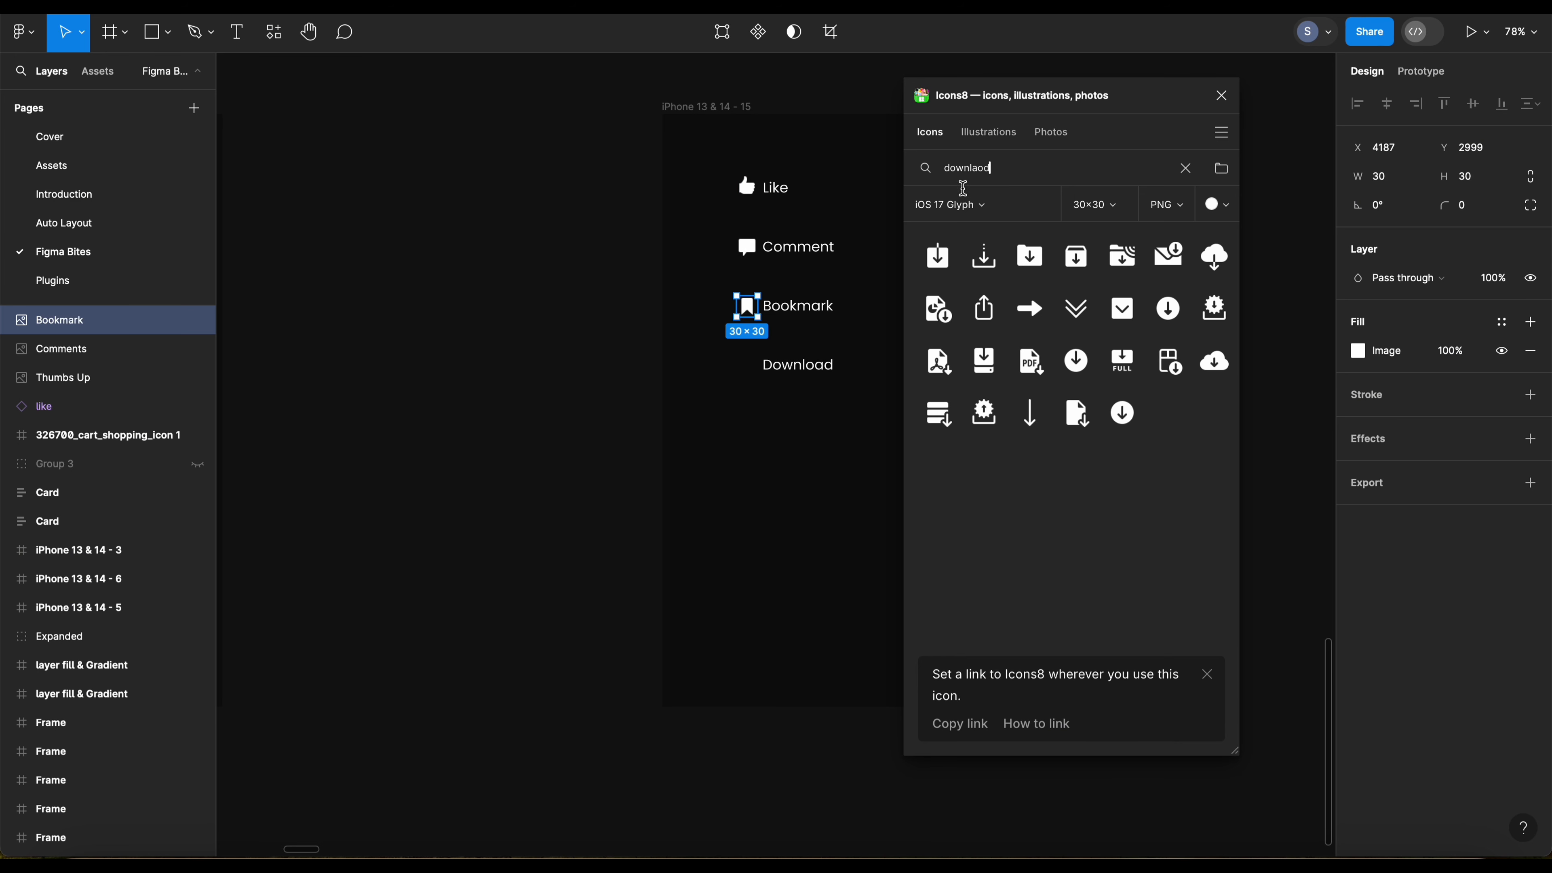
click(985, 254)
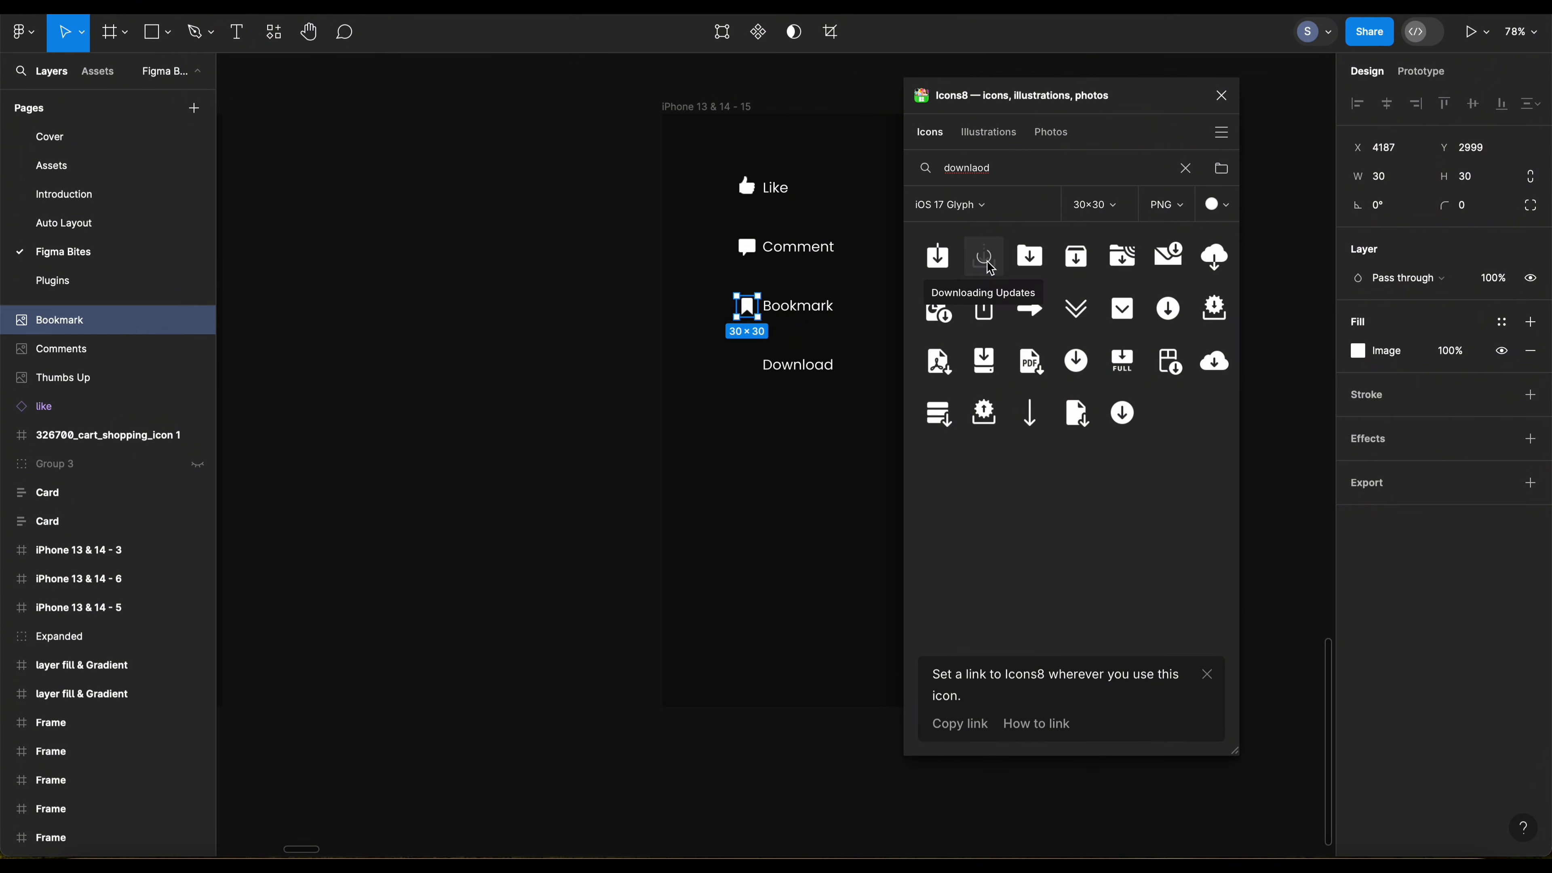
key(super+z)
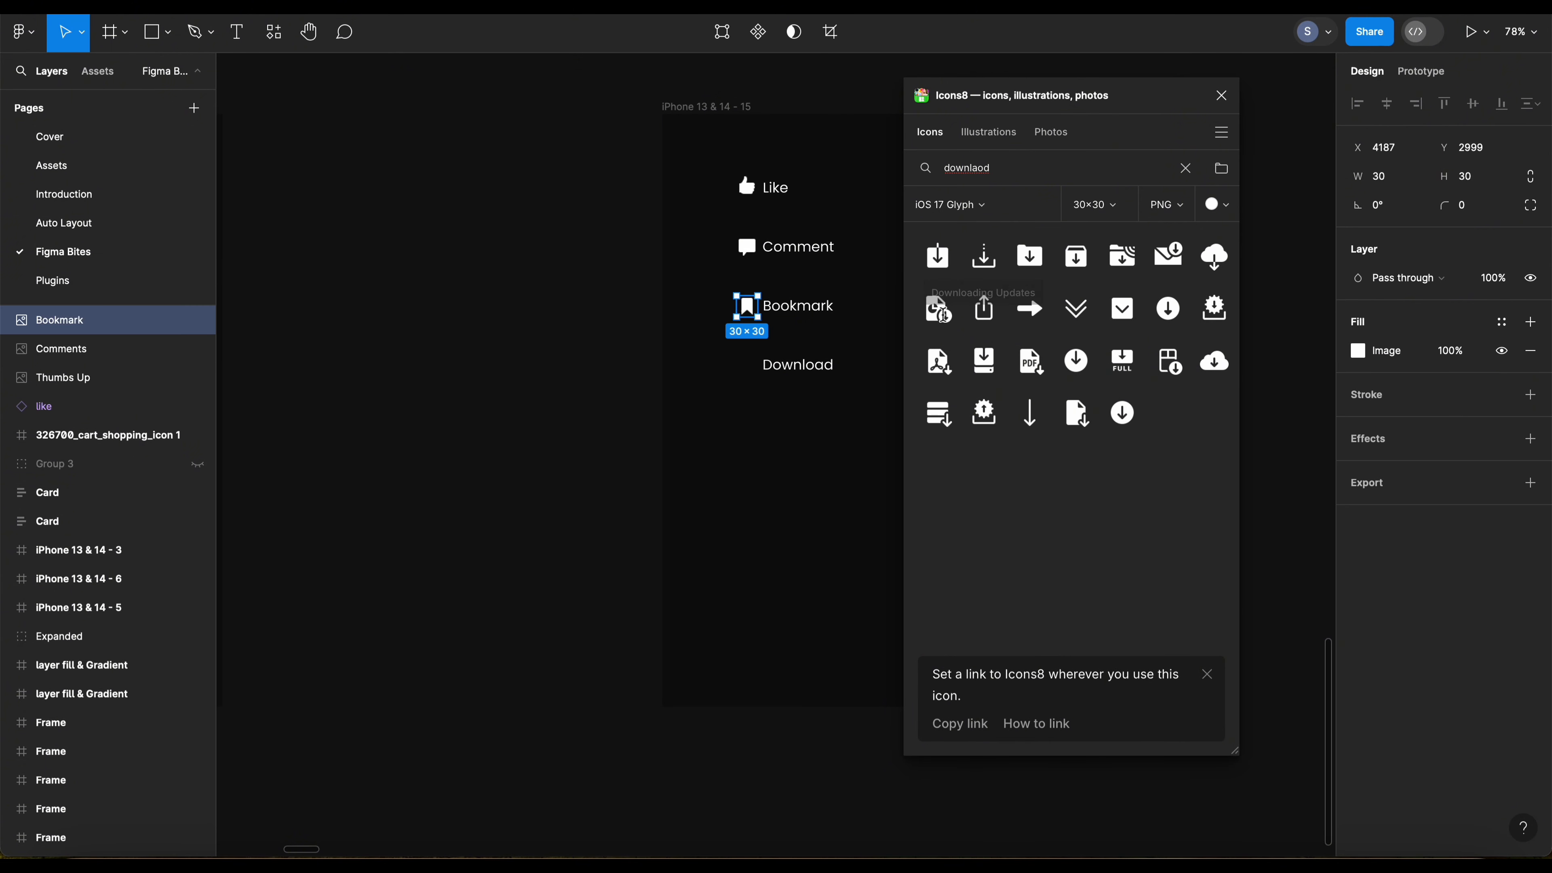
key(Escape)
drag(985, 256, 789, 453)
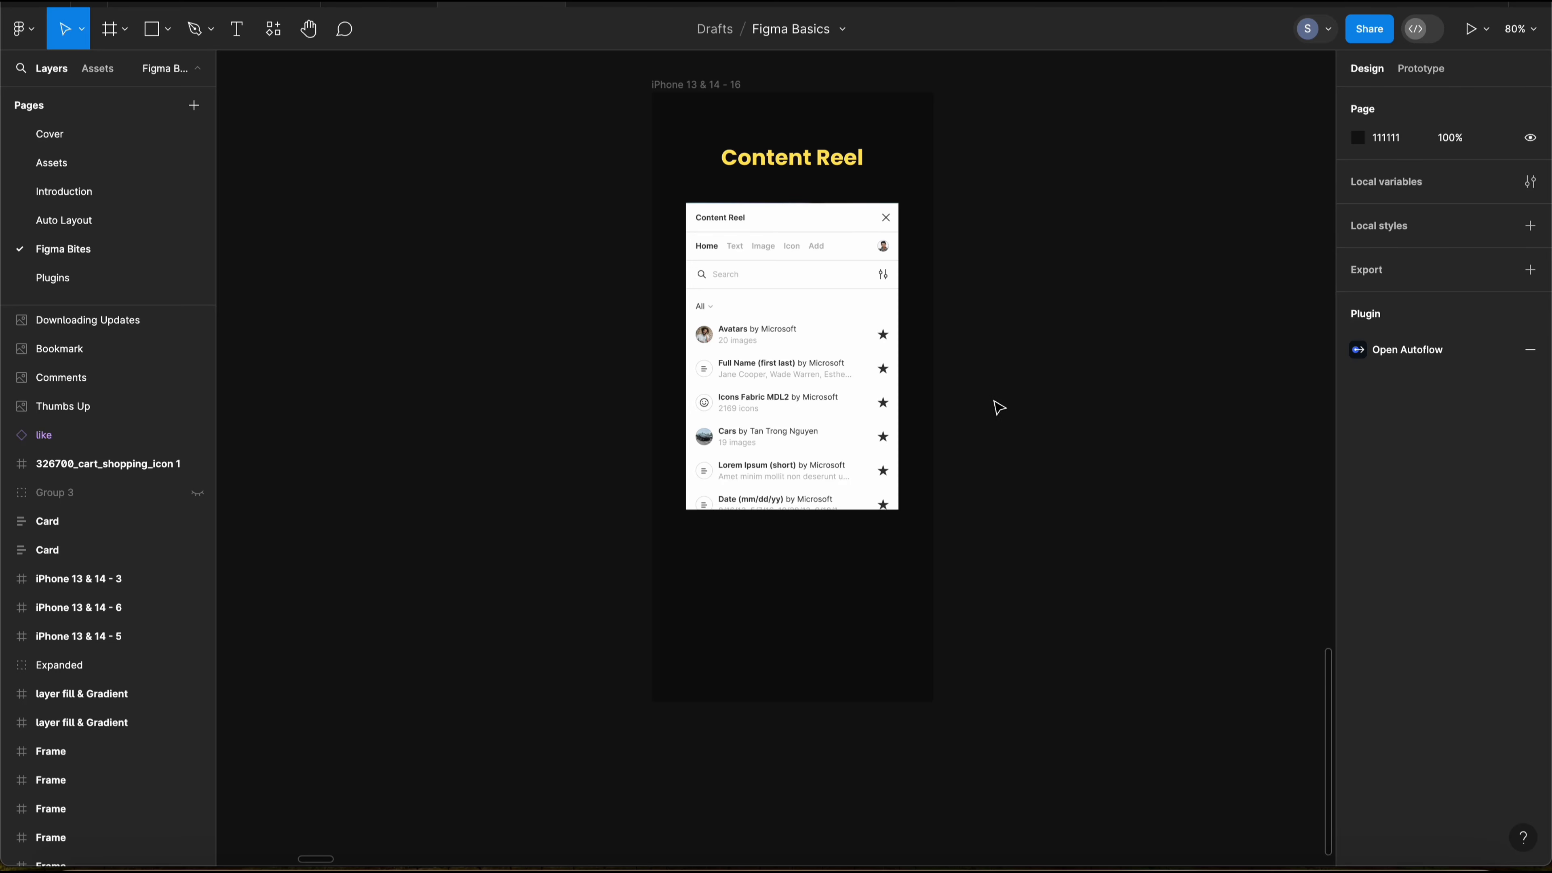
Step: Examine the contact list in the iPhone 13 & 14 - 17 frame, including the first row's circle and name placeholder
click(977, 374)
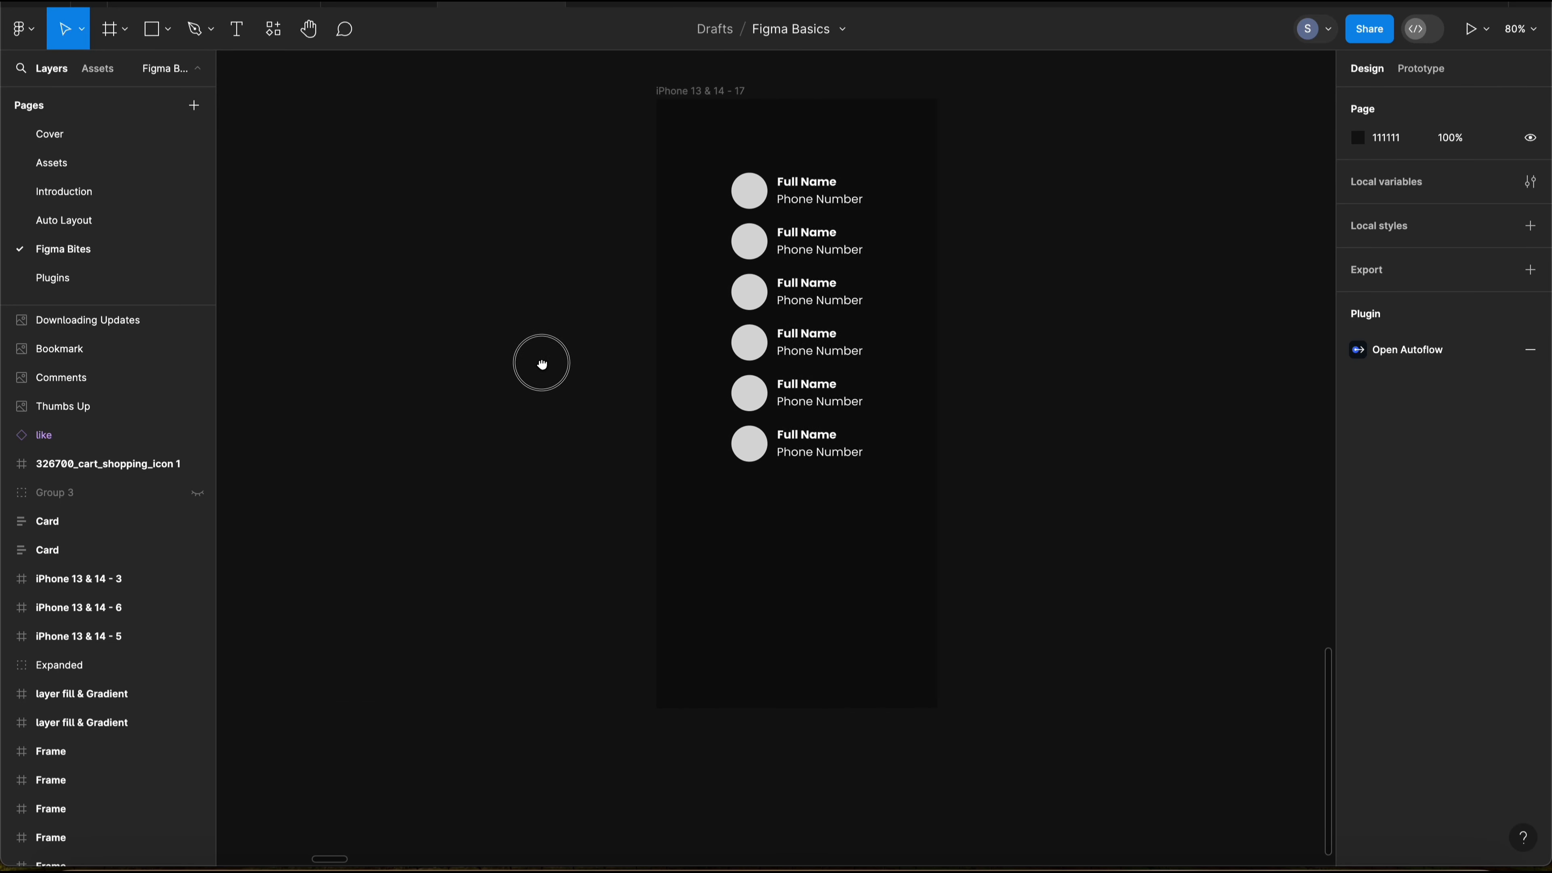
drag(541, 363, 637, 337)
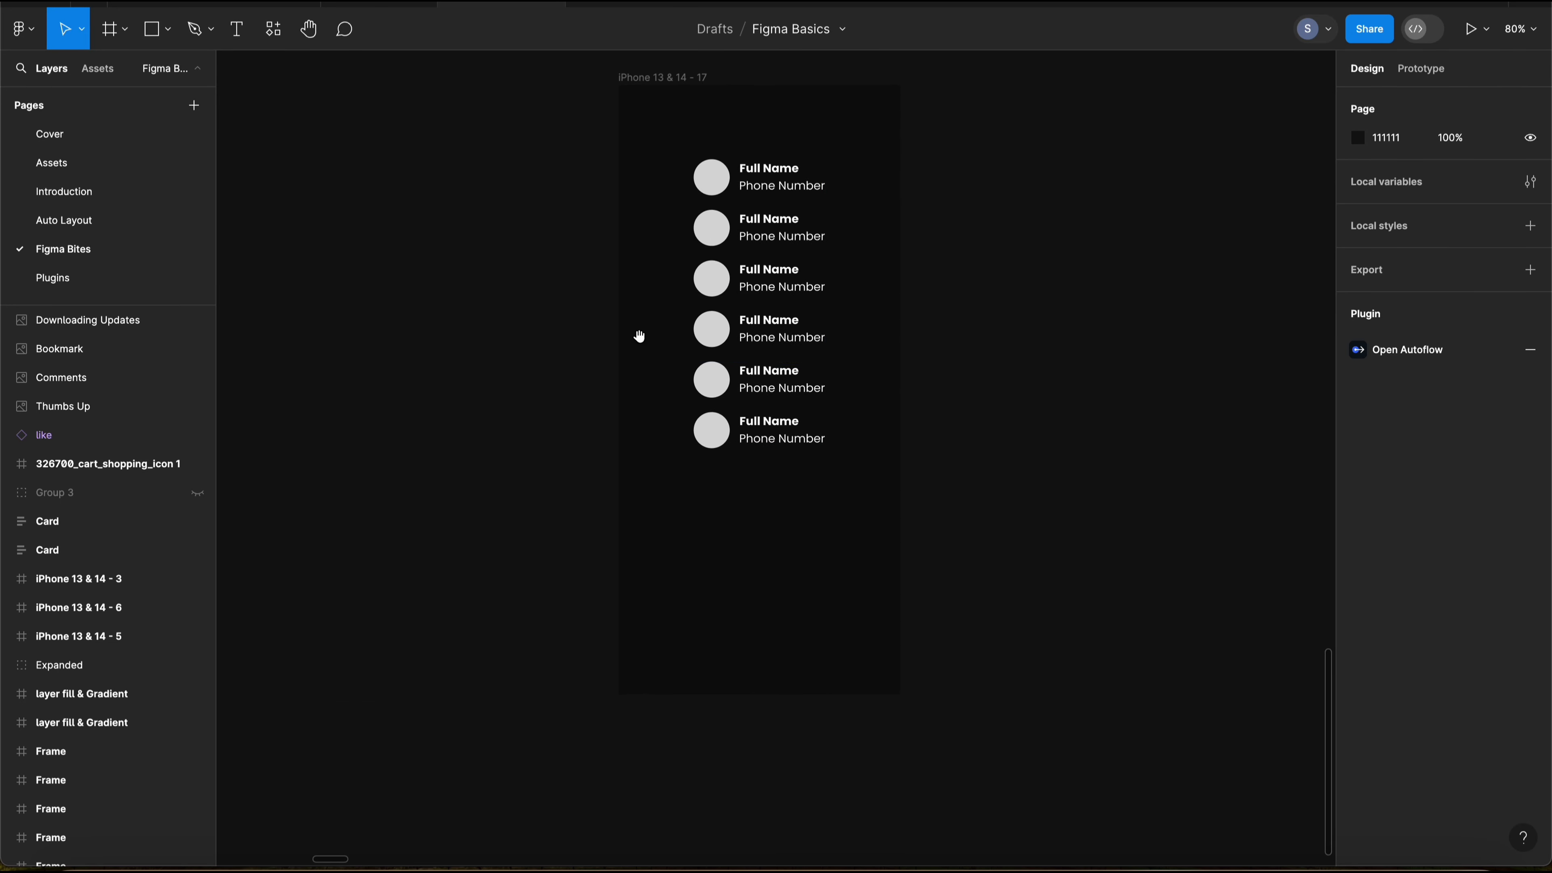
click(764, 202)
click(652, 235)
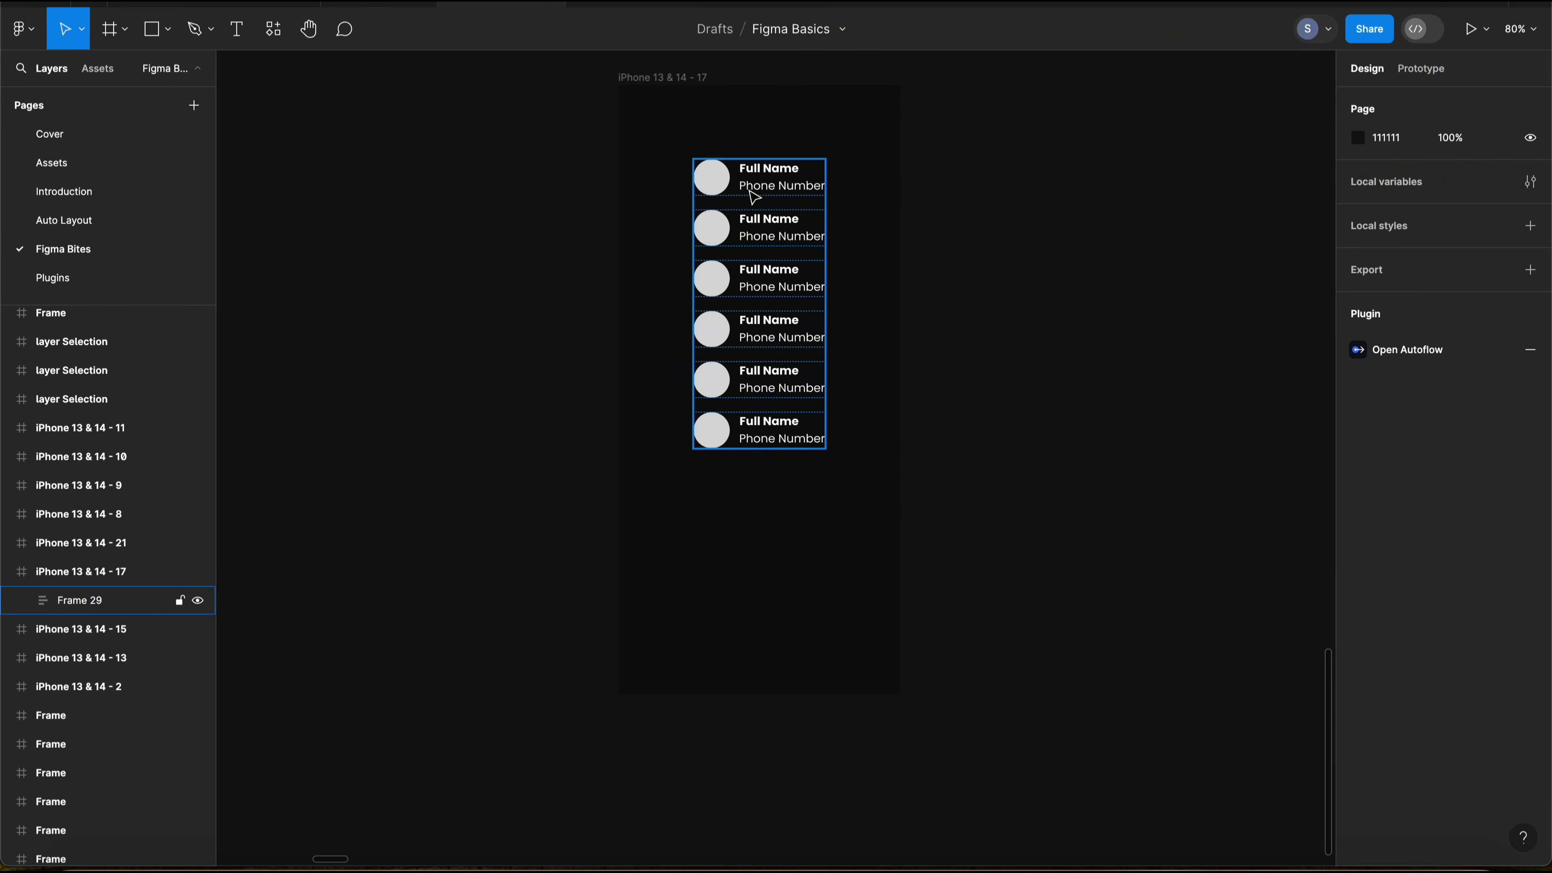
double_click(716, 180)
super+click(719, 182)
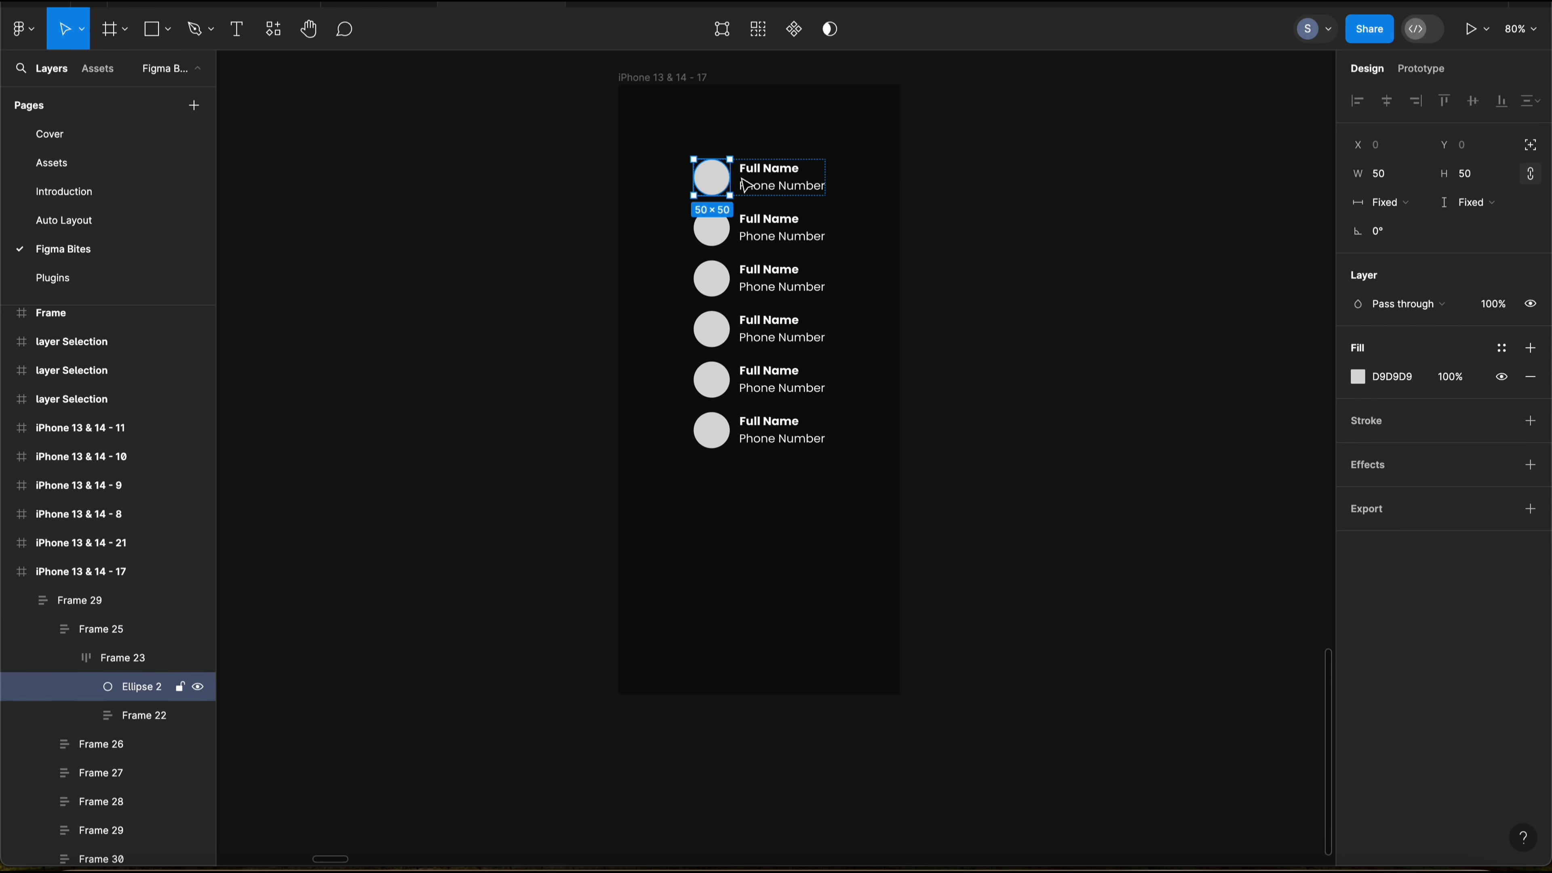
super+click(787, 170)
click(884, 201)
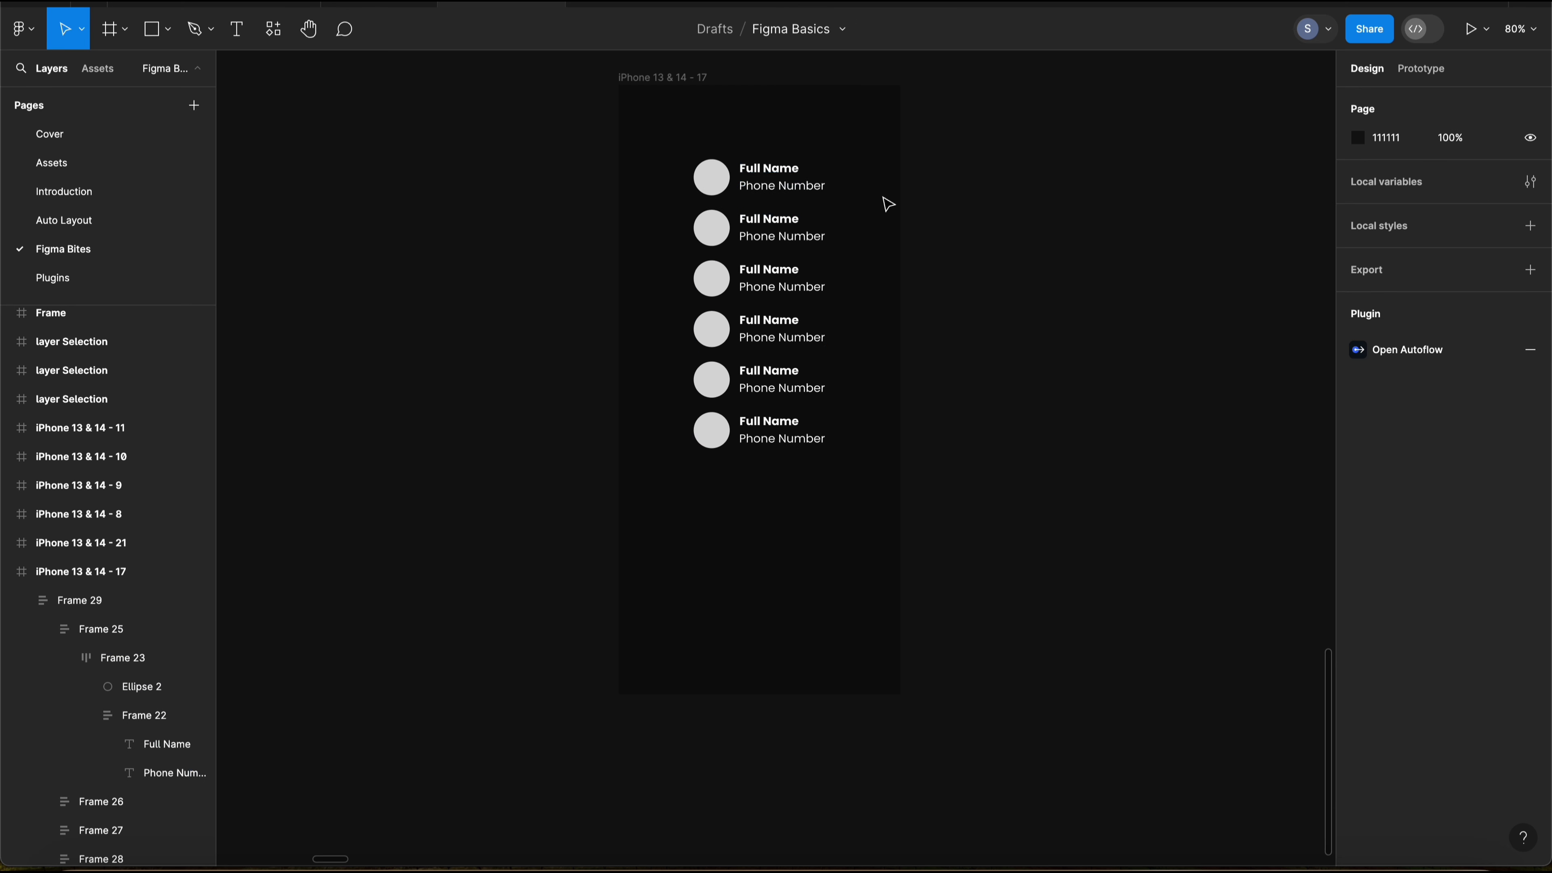
scroll(787, 229, left, 1)
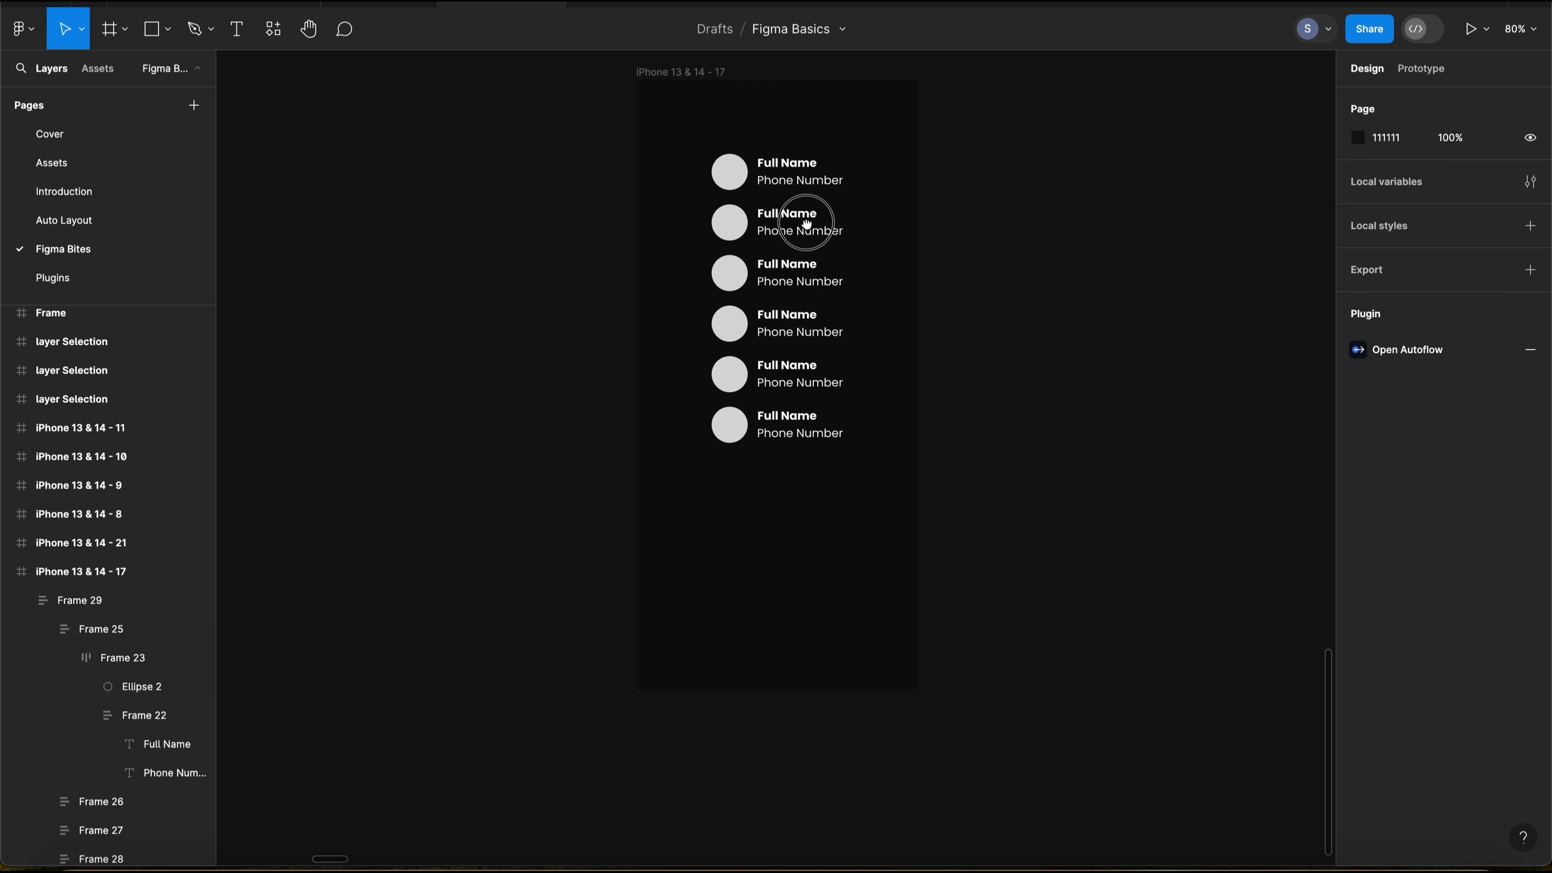
Step: Run the Content Reel plugin, place its window beside the contact list, and show its favourite content after viewing the own-content page
click(273, 28)
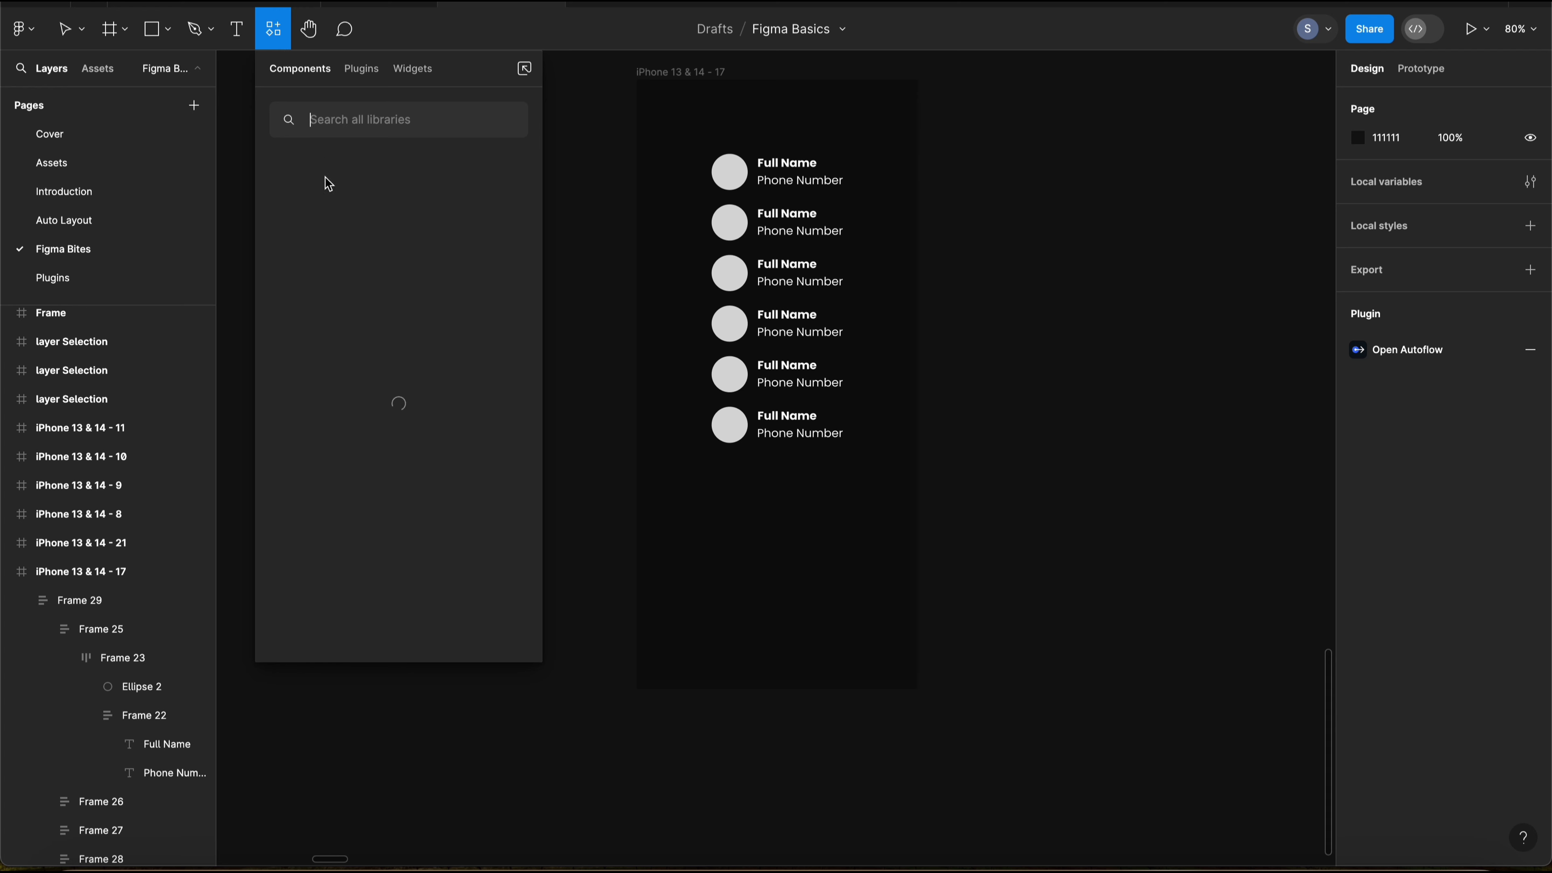
click(361, 68)
click(351, 239)
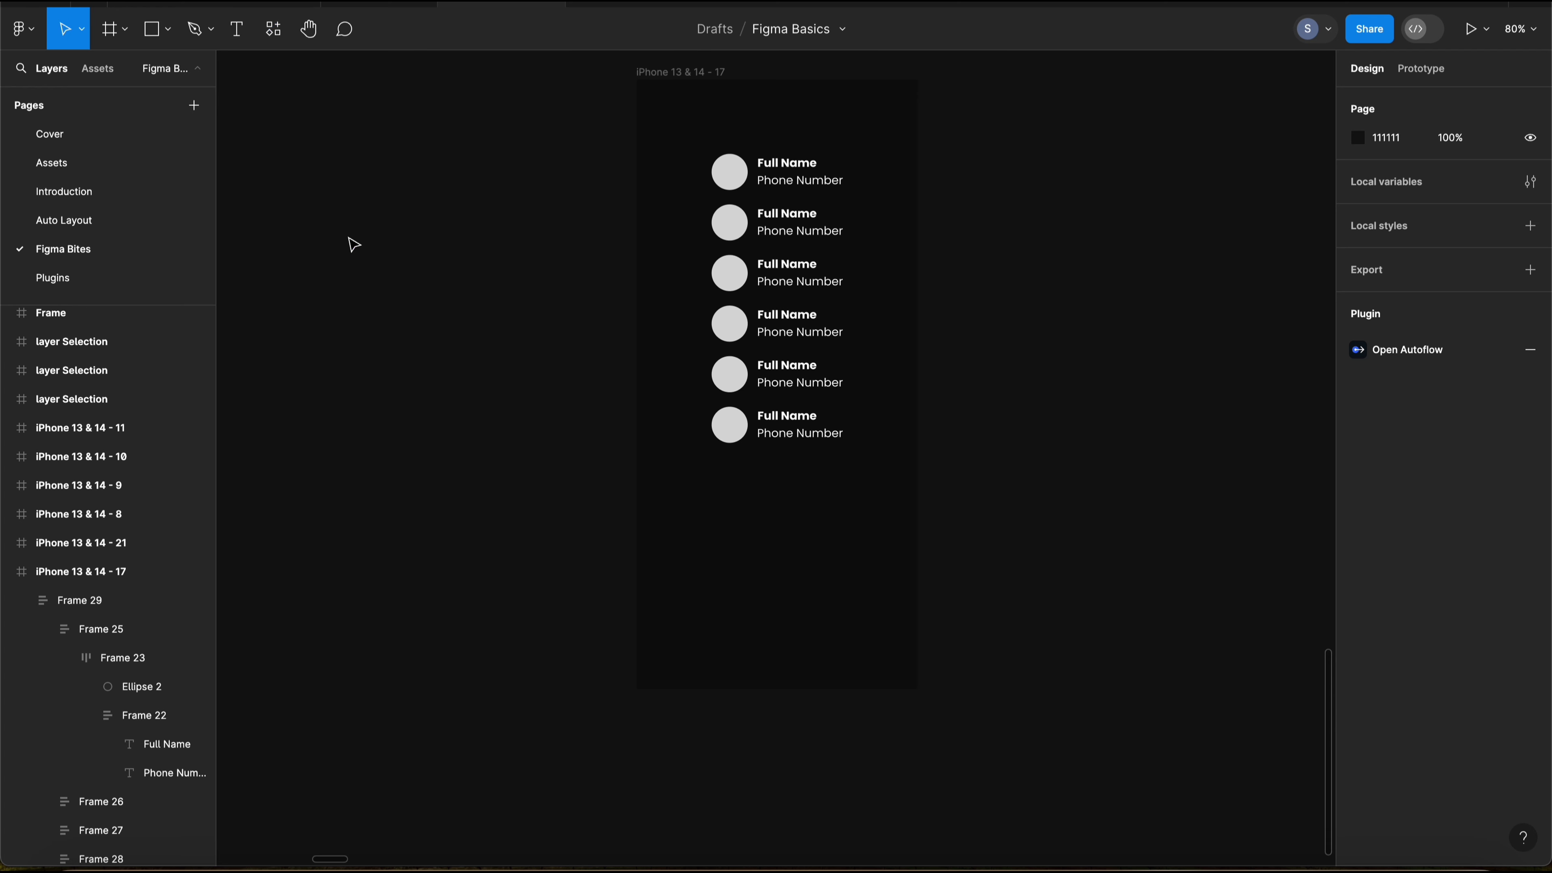
drag(1085, 147, 1037, 129)
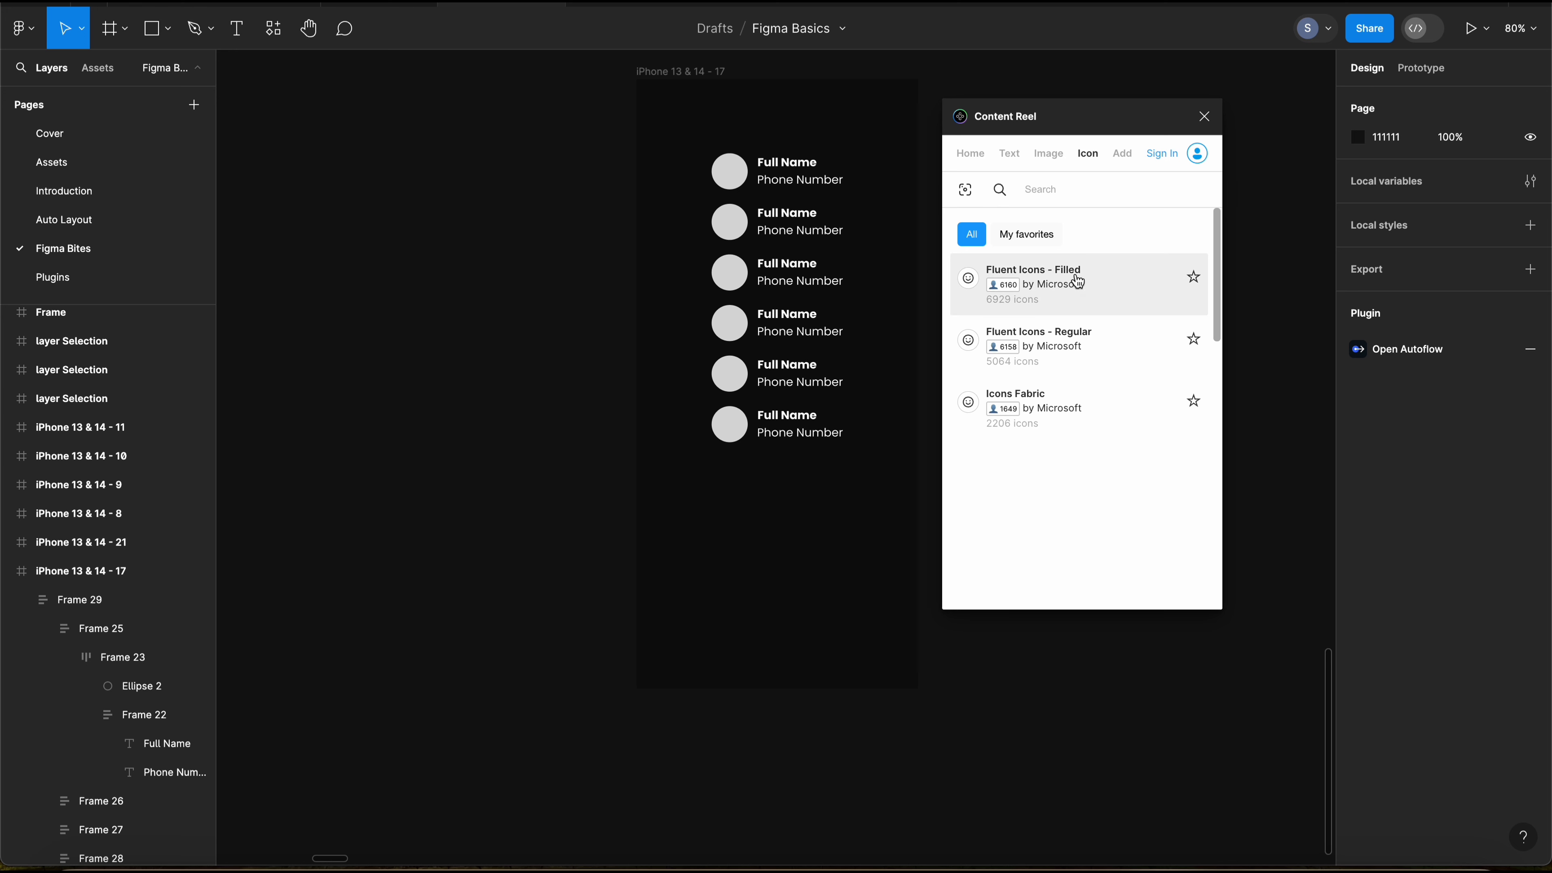
click(1121, 180)
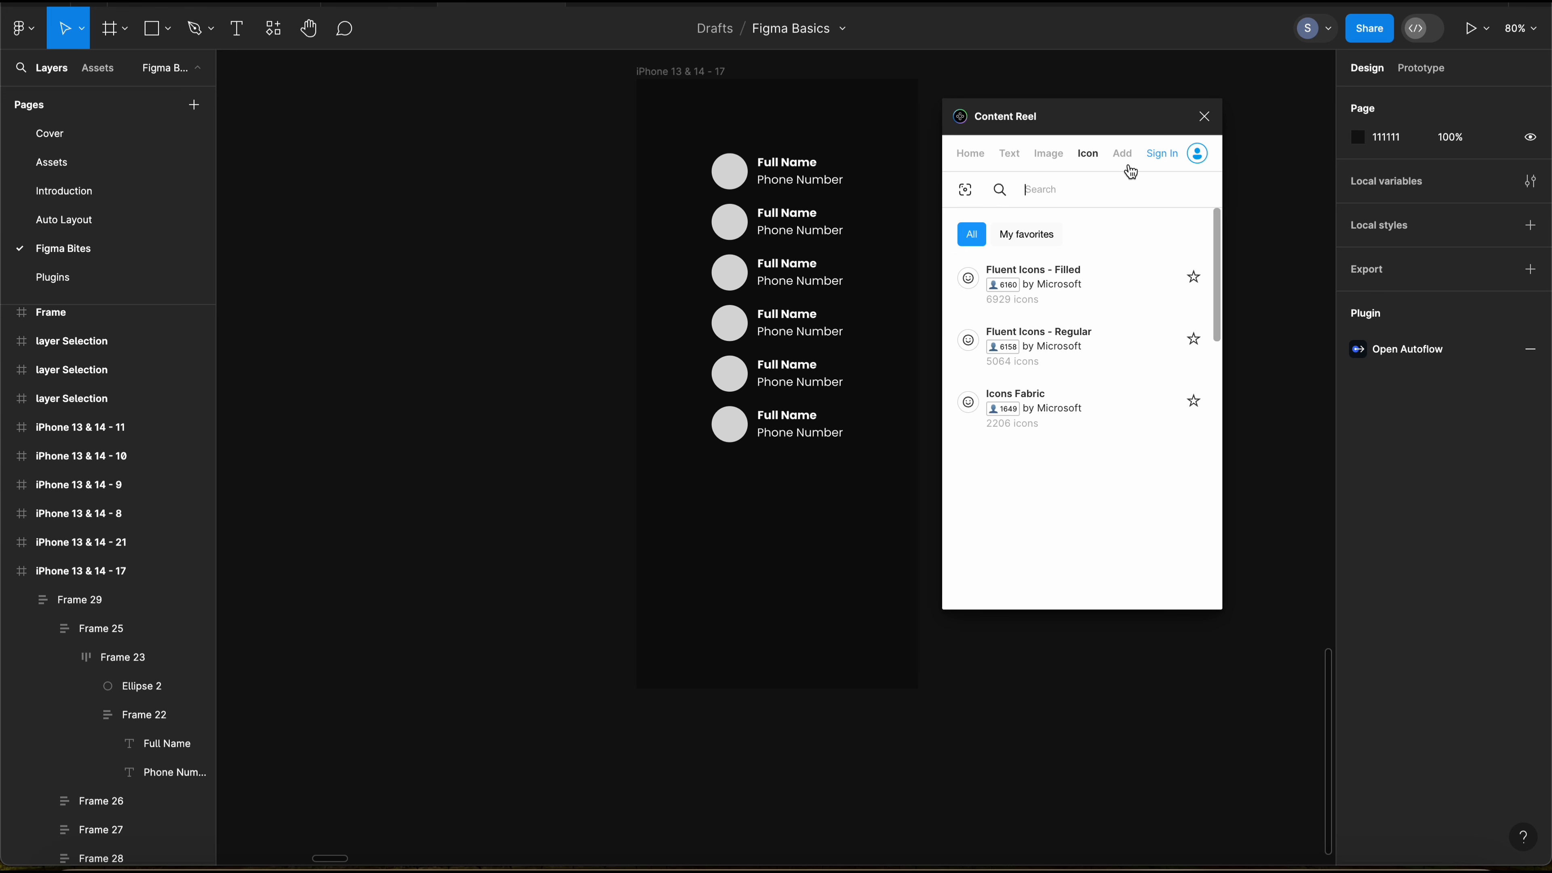
click(1128, 160)
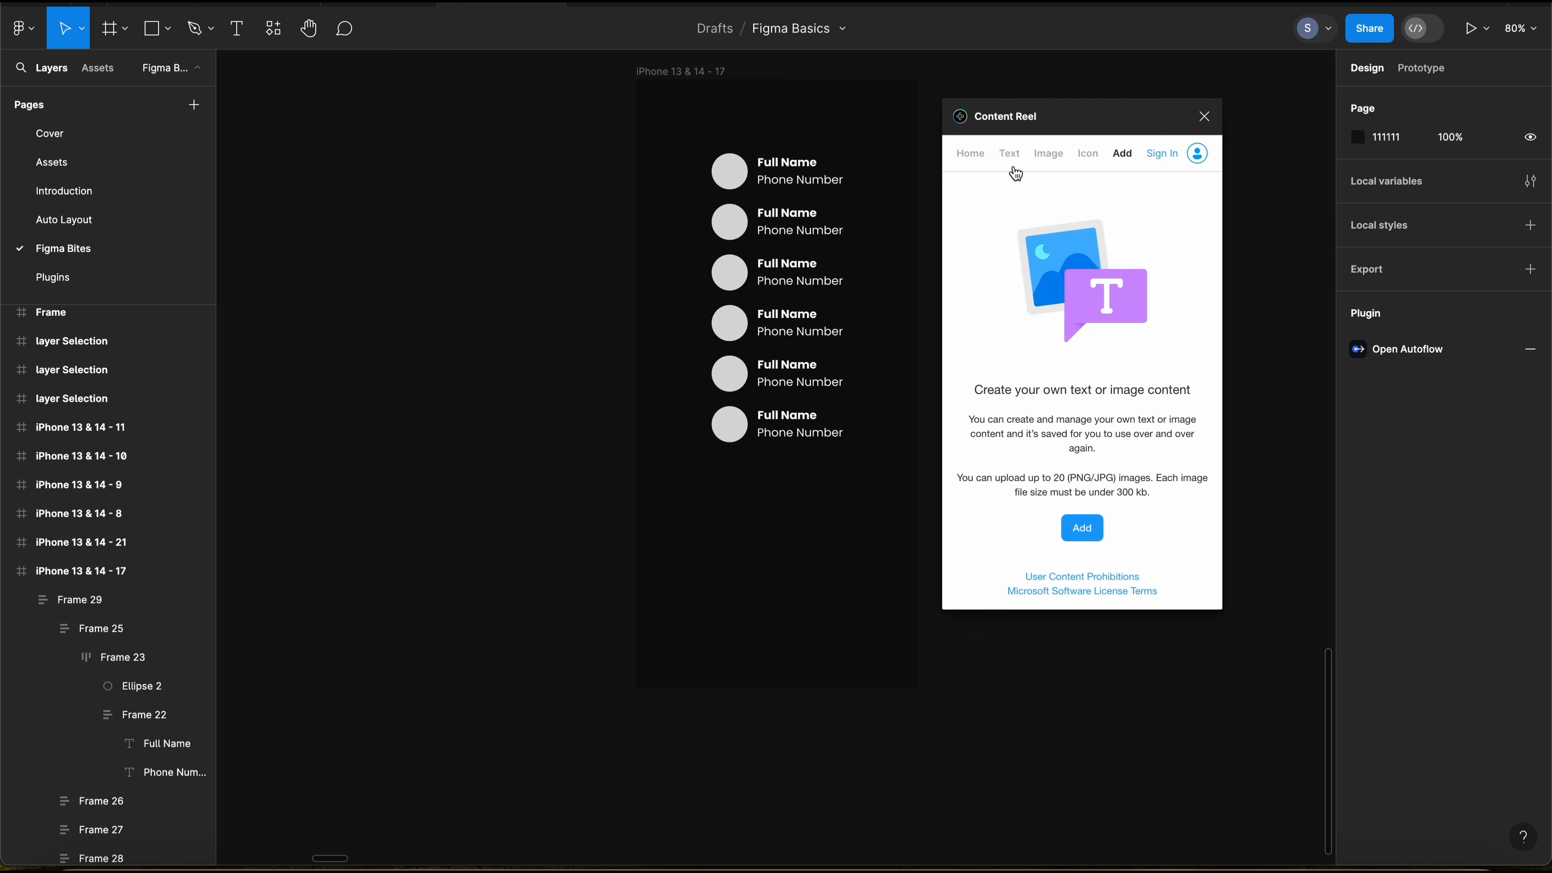
click(968, 162)
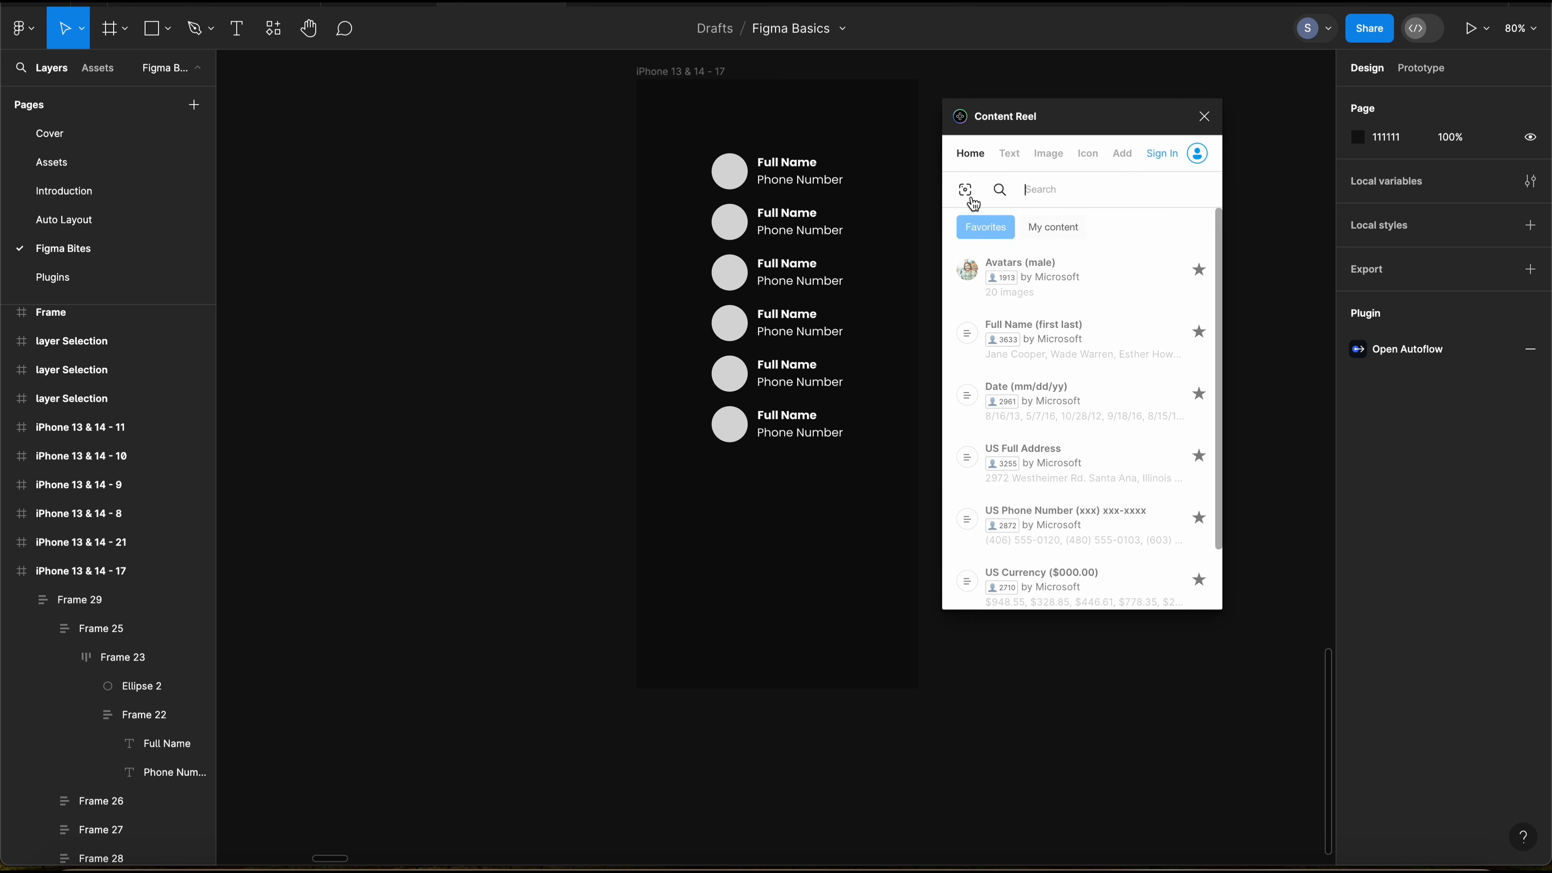
Step: Select all circles with the same properties as the first one and fill them with Content Reel's Avatars (male) images
click(739, 180)
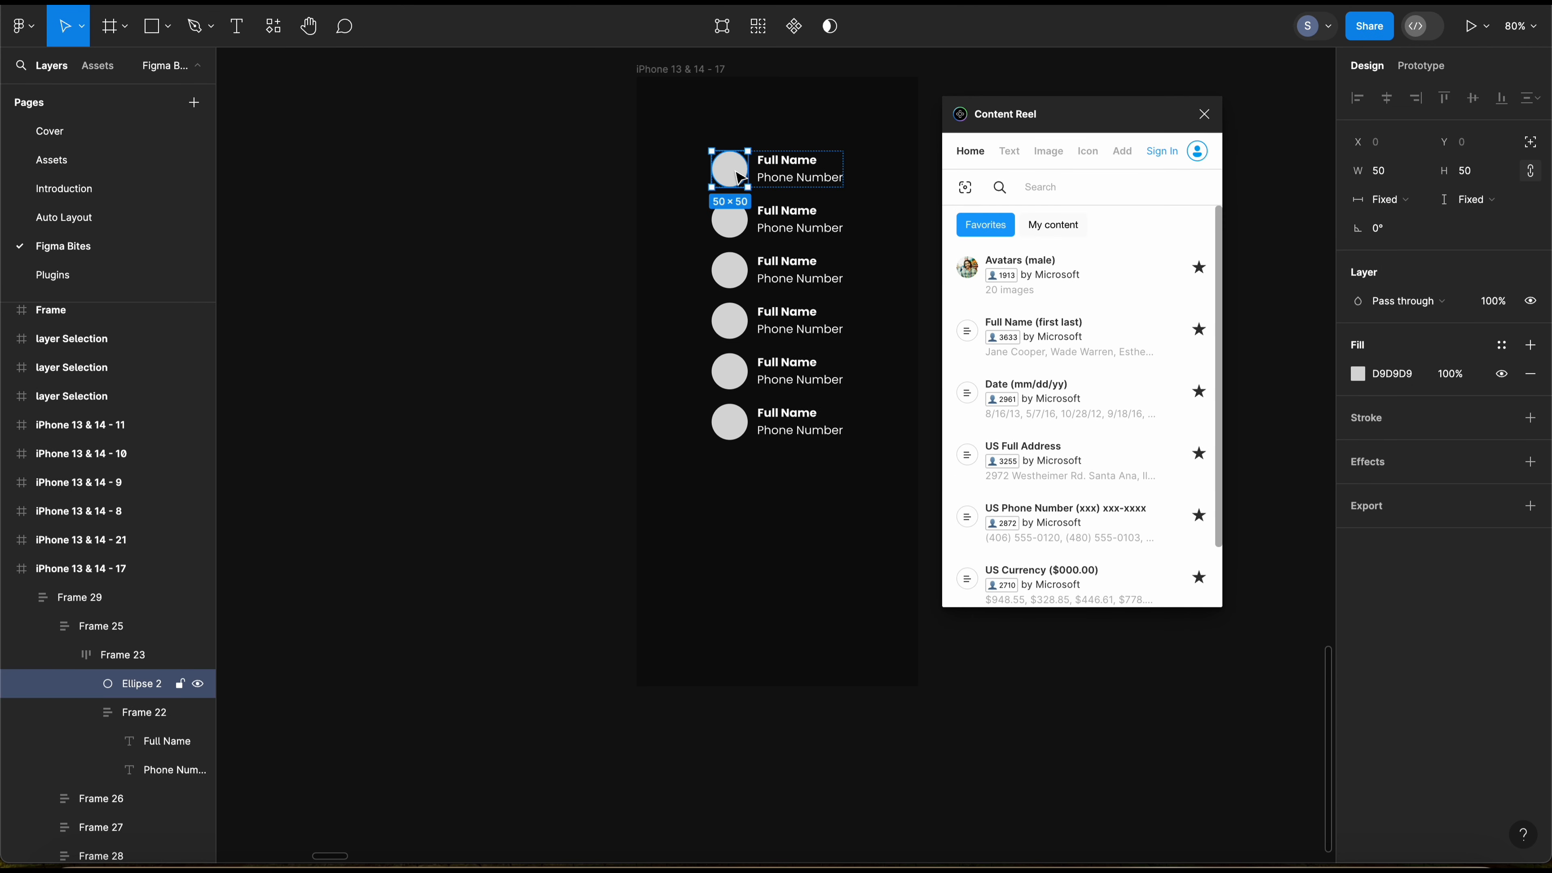
key(super+slash)
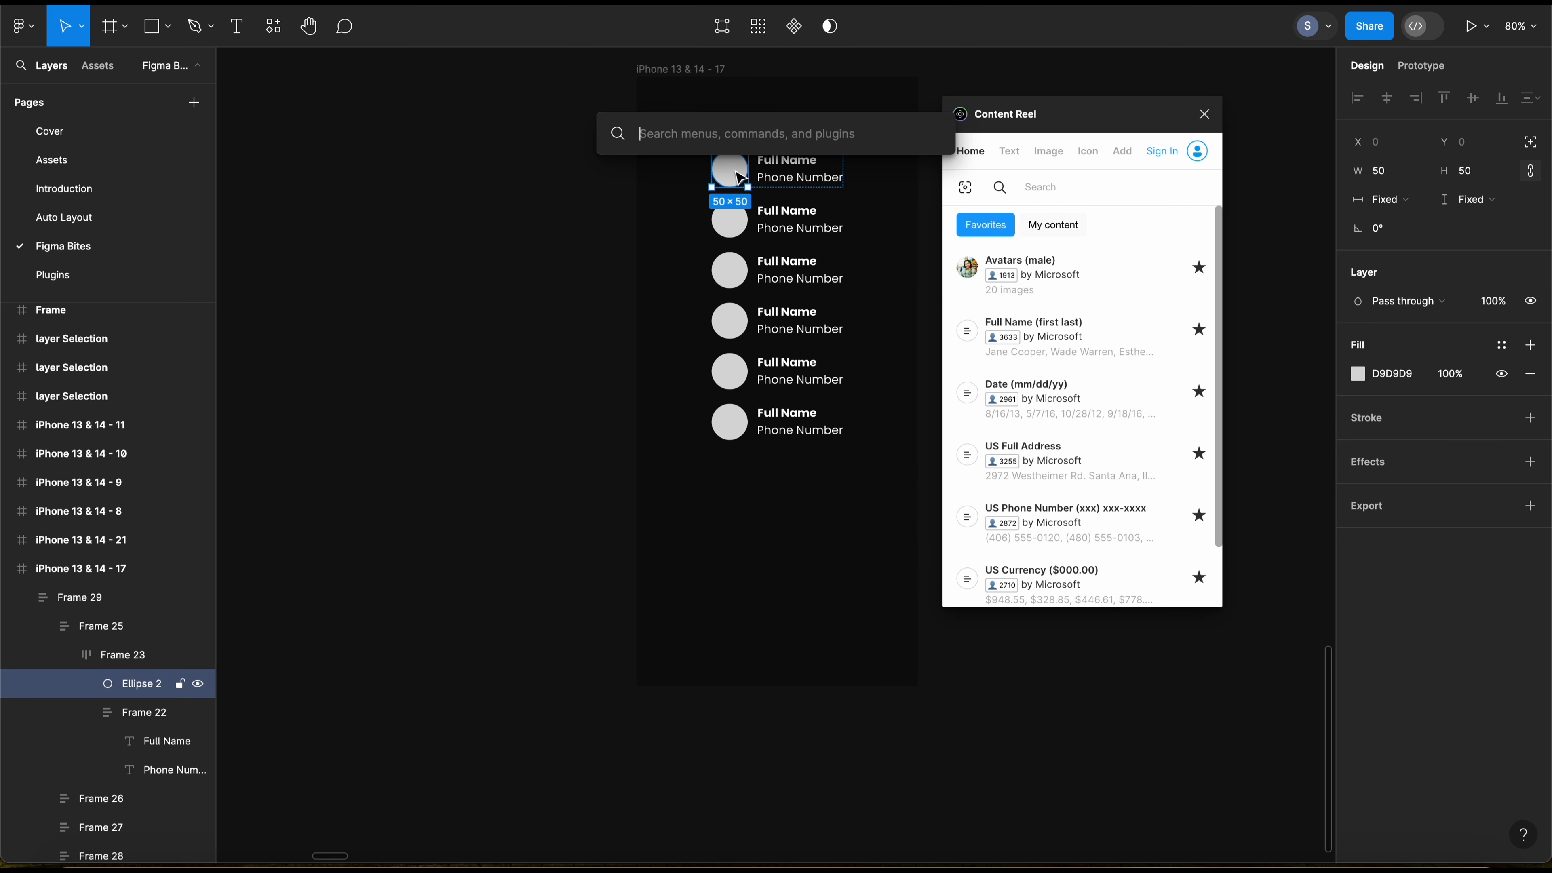
text(sele)
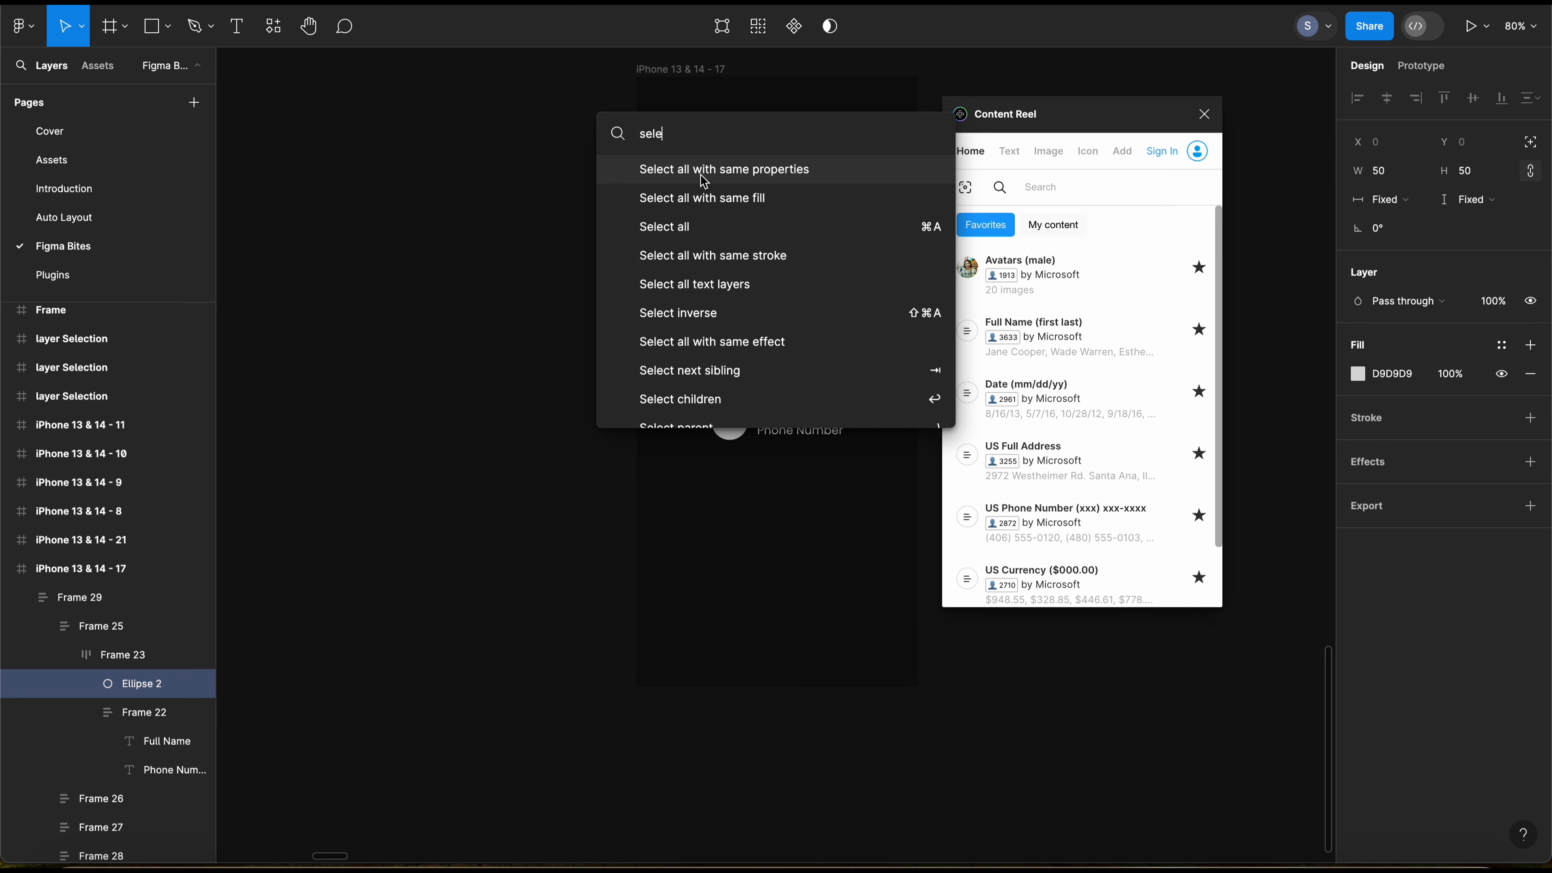
click(758, 177)
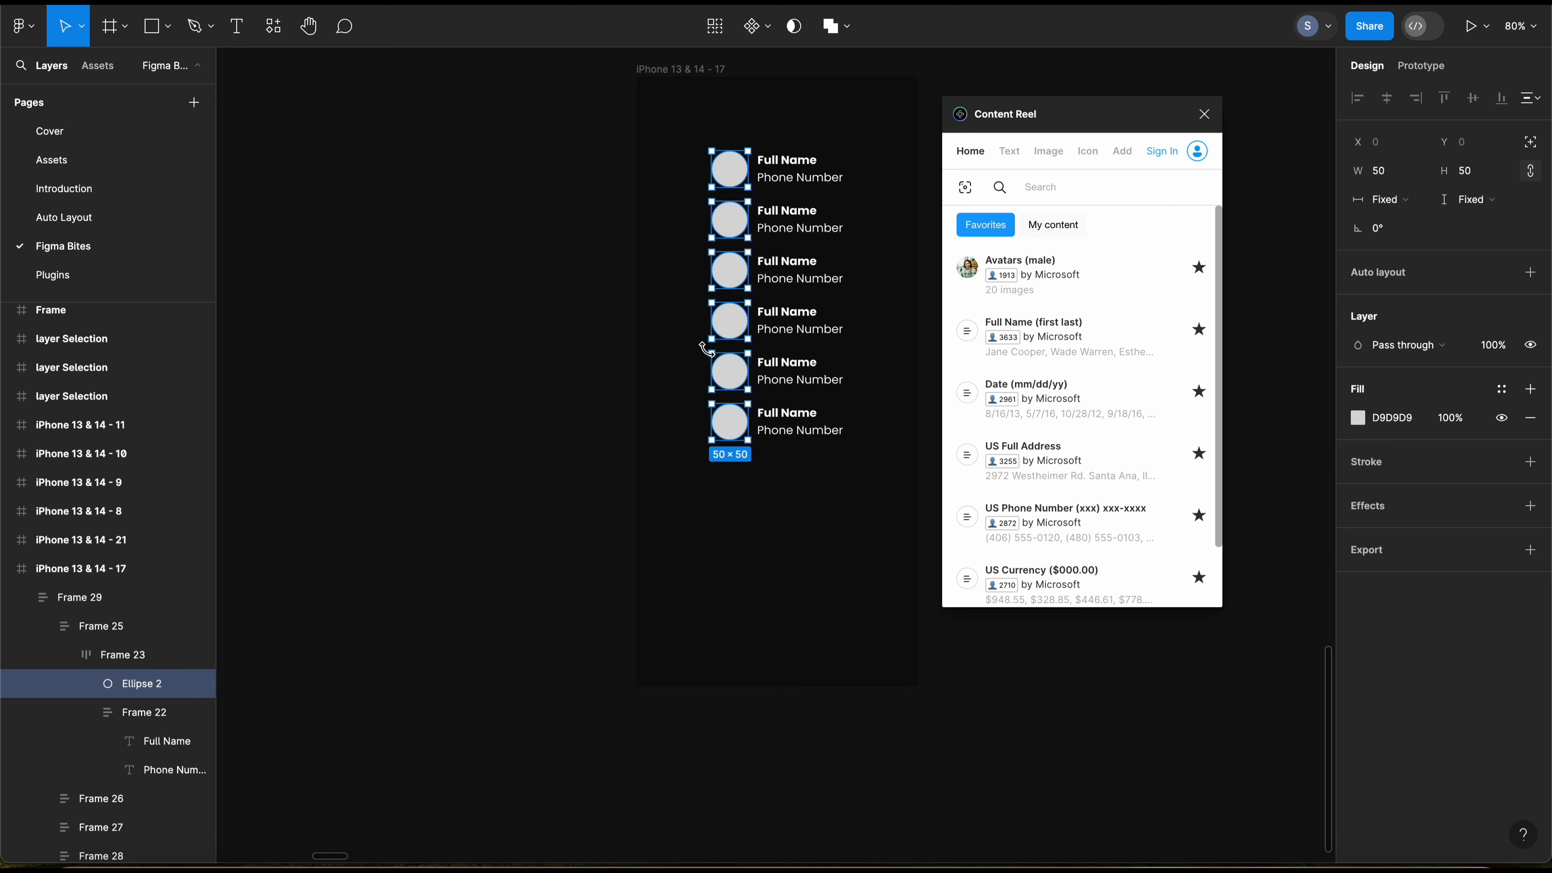
click(1031, 271)
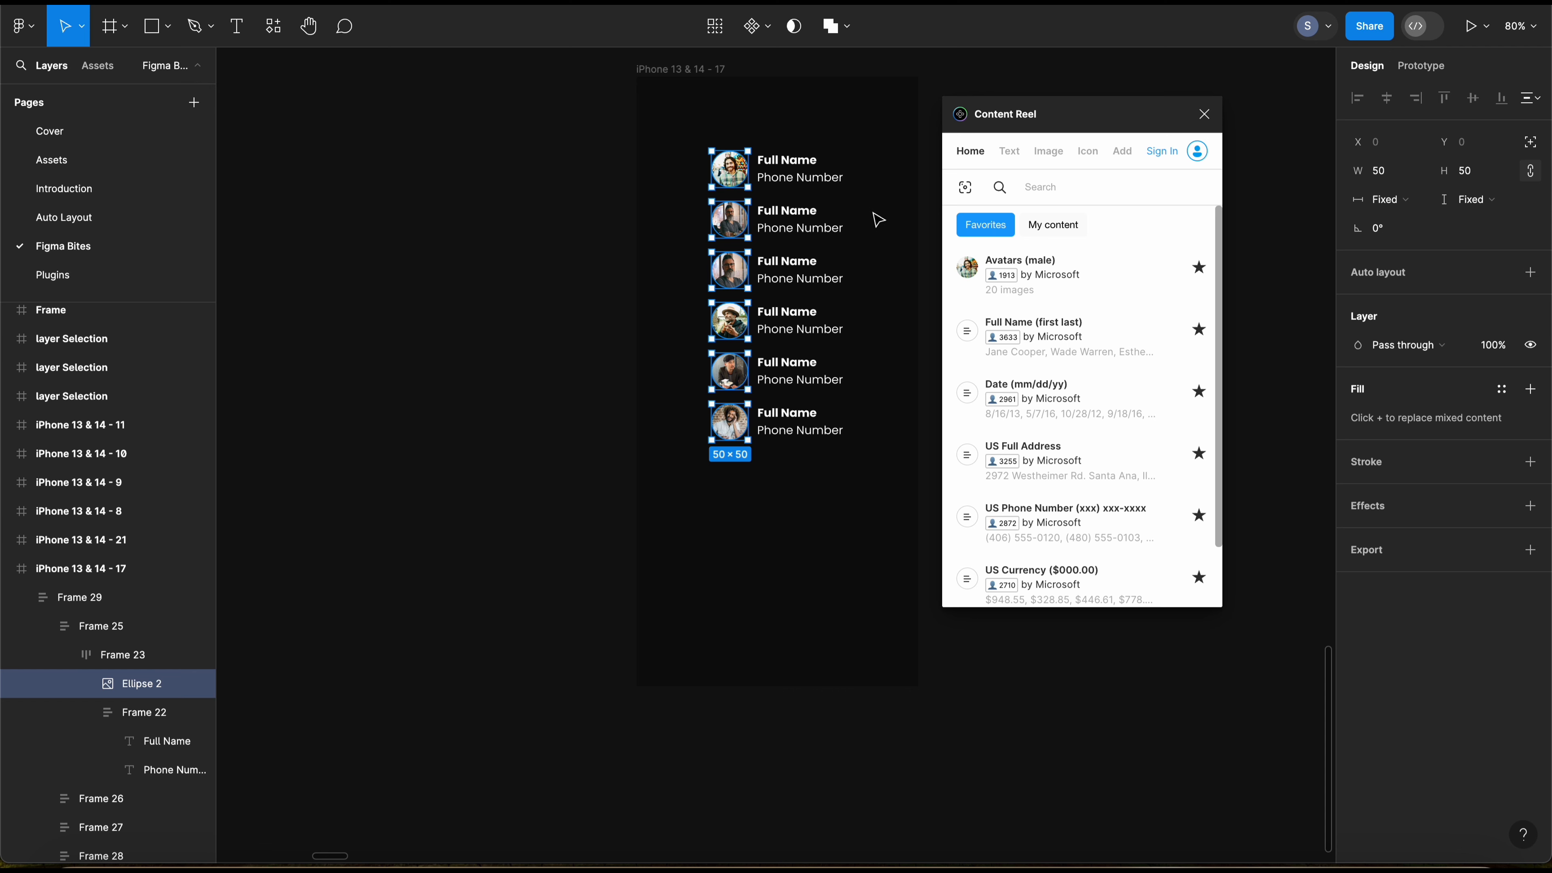
Step: Select all Full Name placeholders by matching text properties and fill them with Content Reel's Full Name (first last) content
super+click(787, 161)
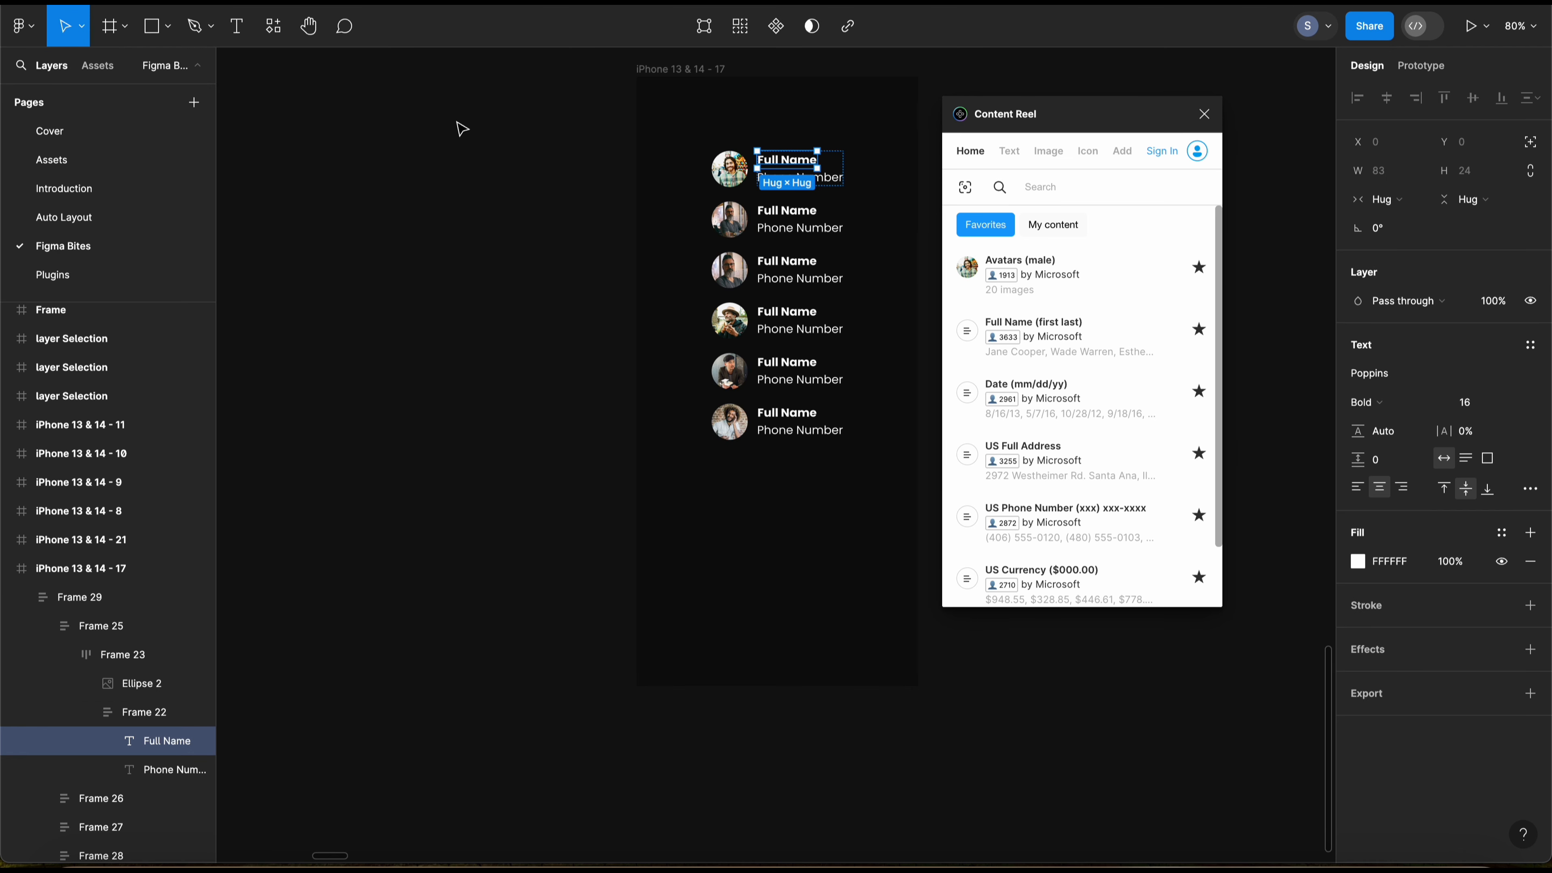
key(super+slash)
text(s)
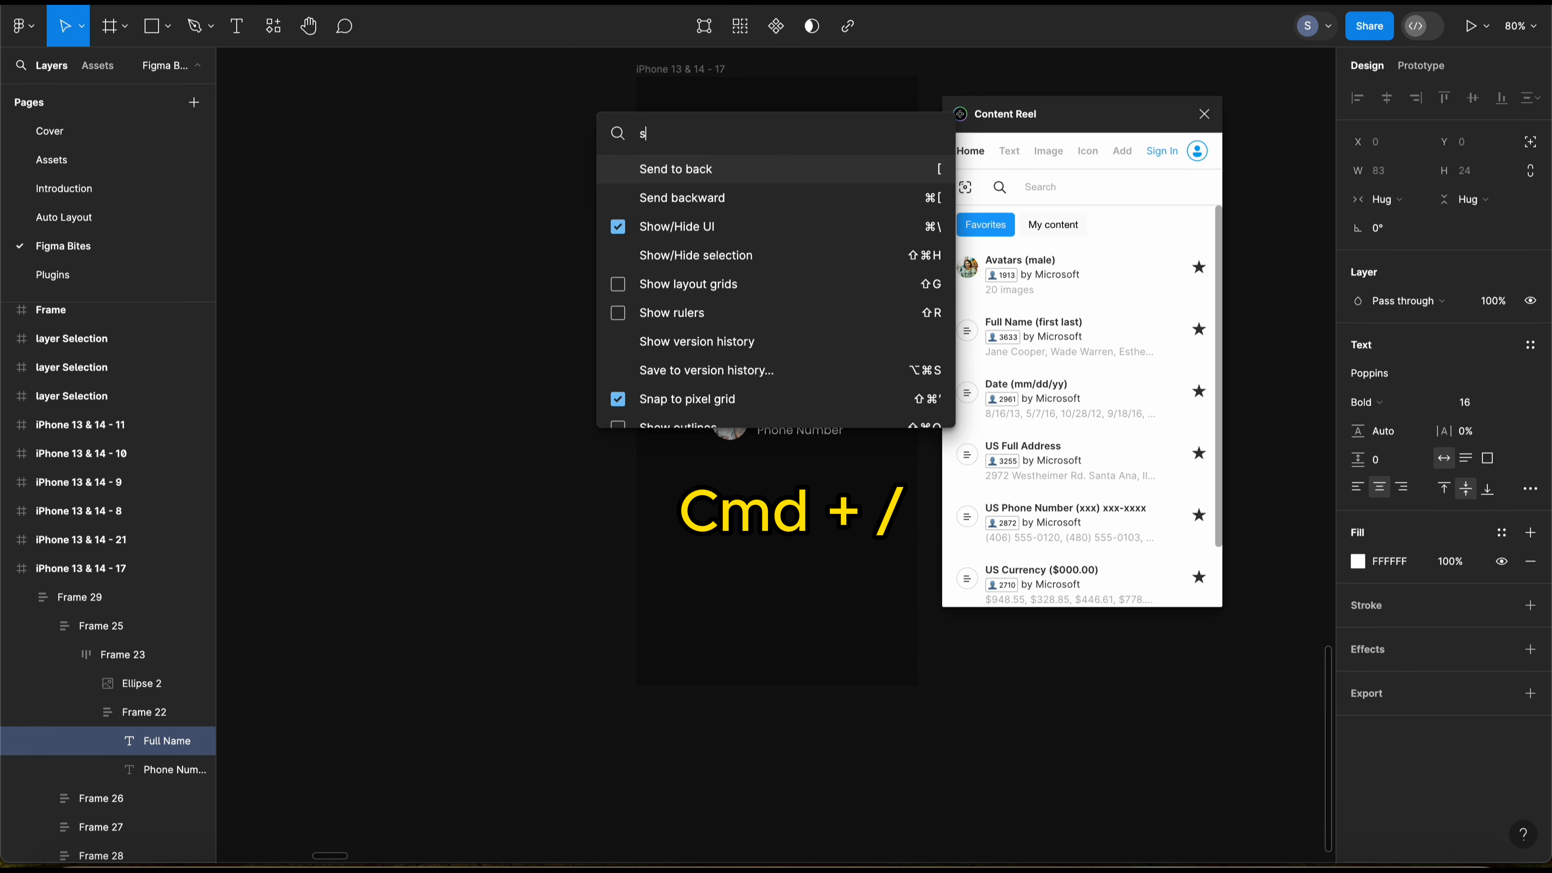
text(el)
key(BackSpace)
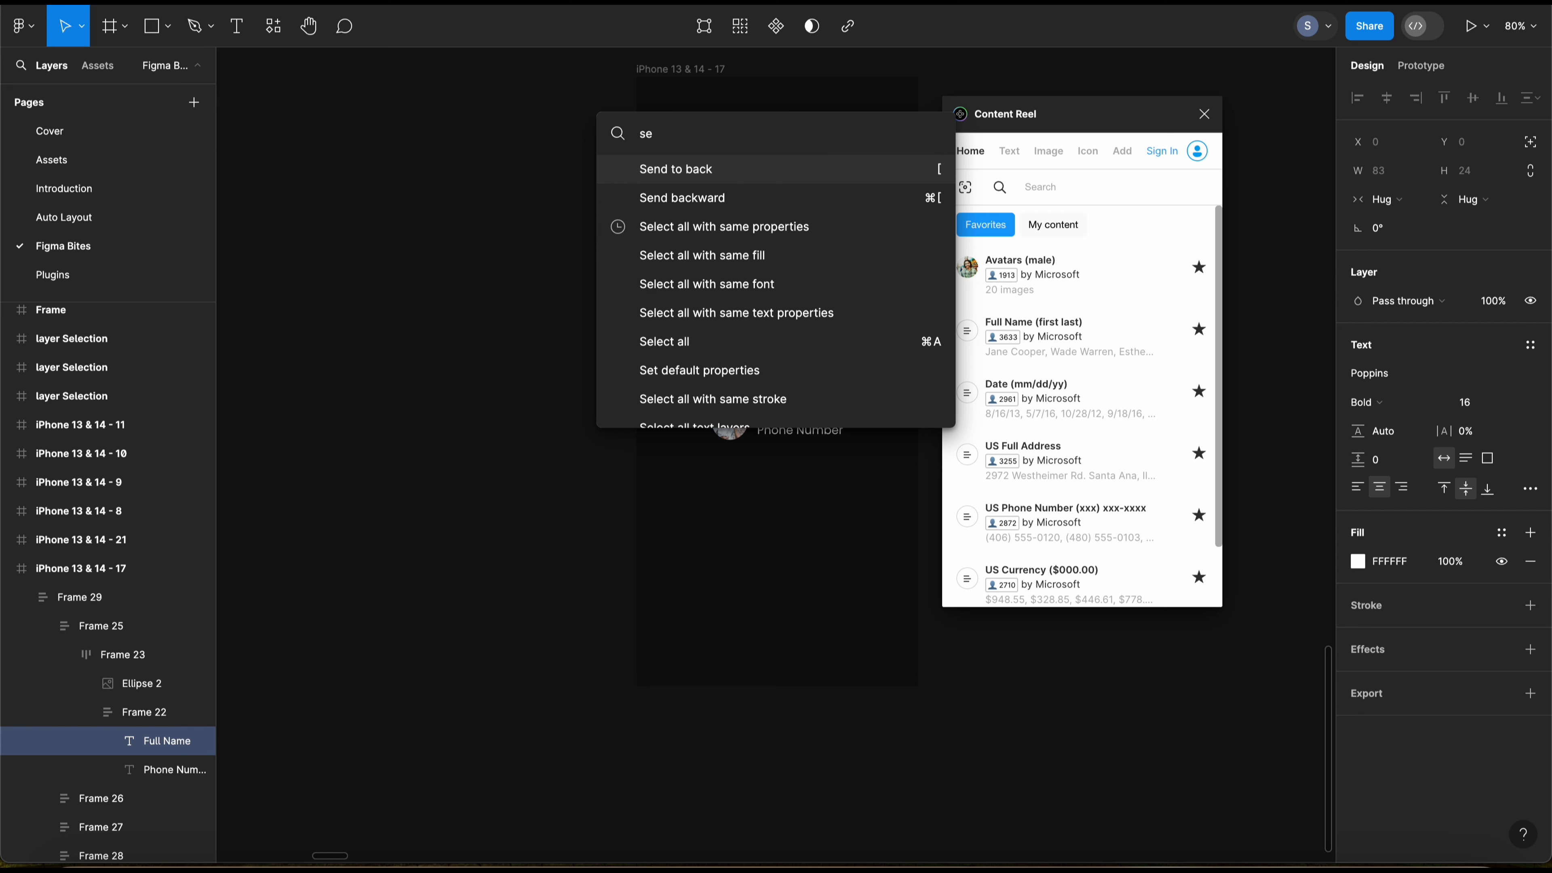
text(le)
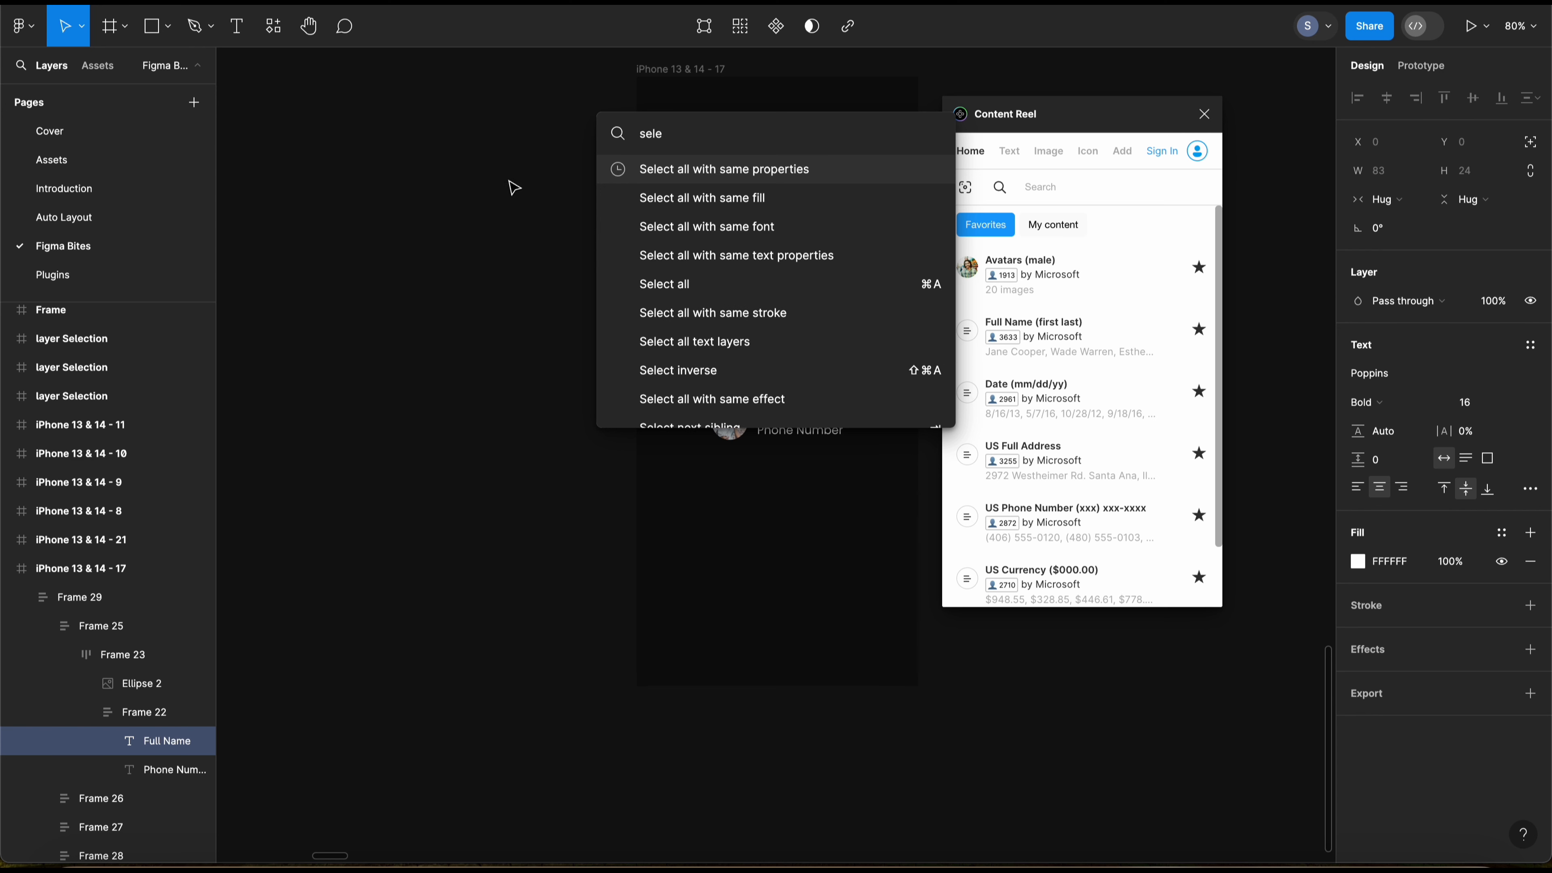
click(753, 261)
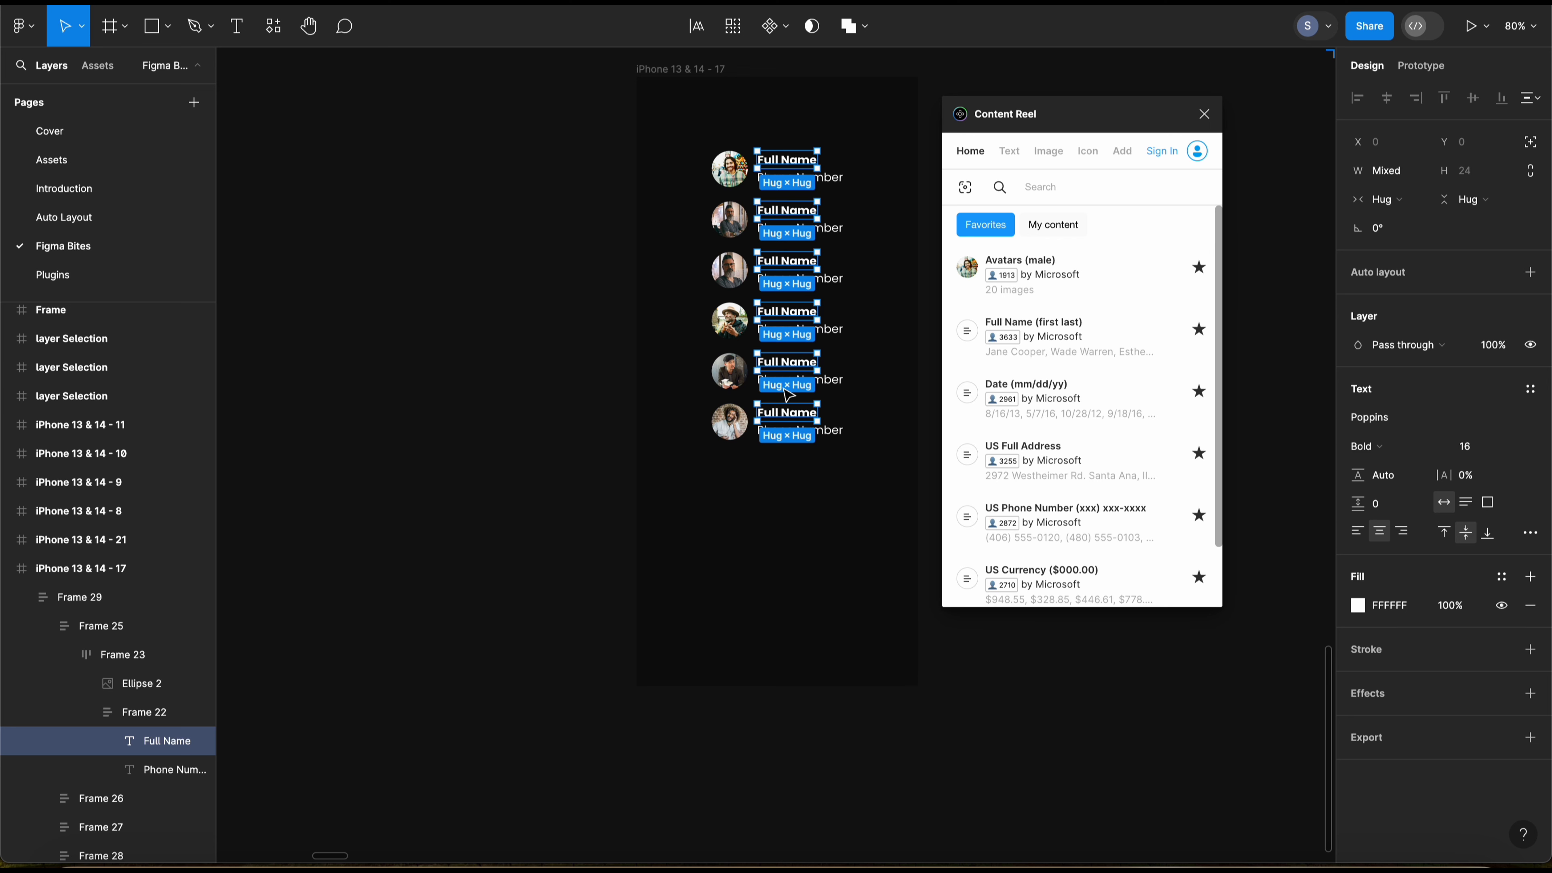
click(1043, 333)
click(850, 462)
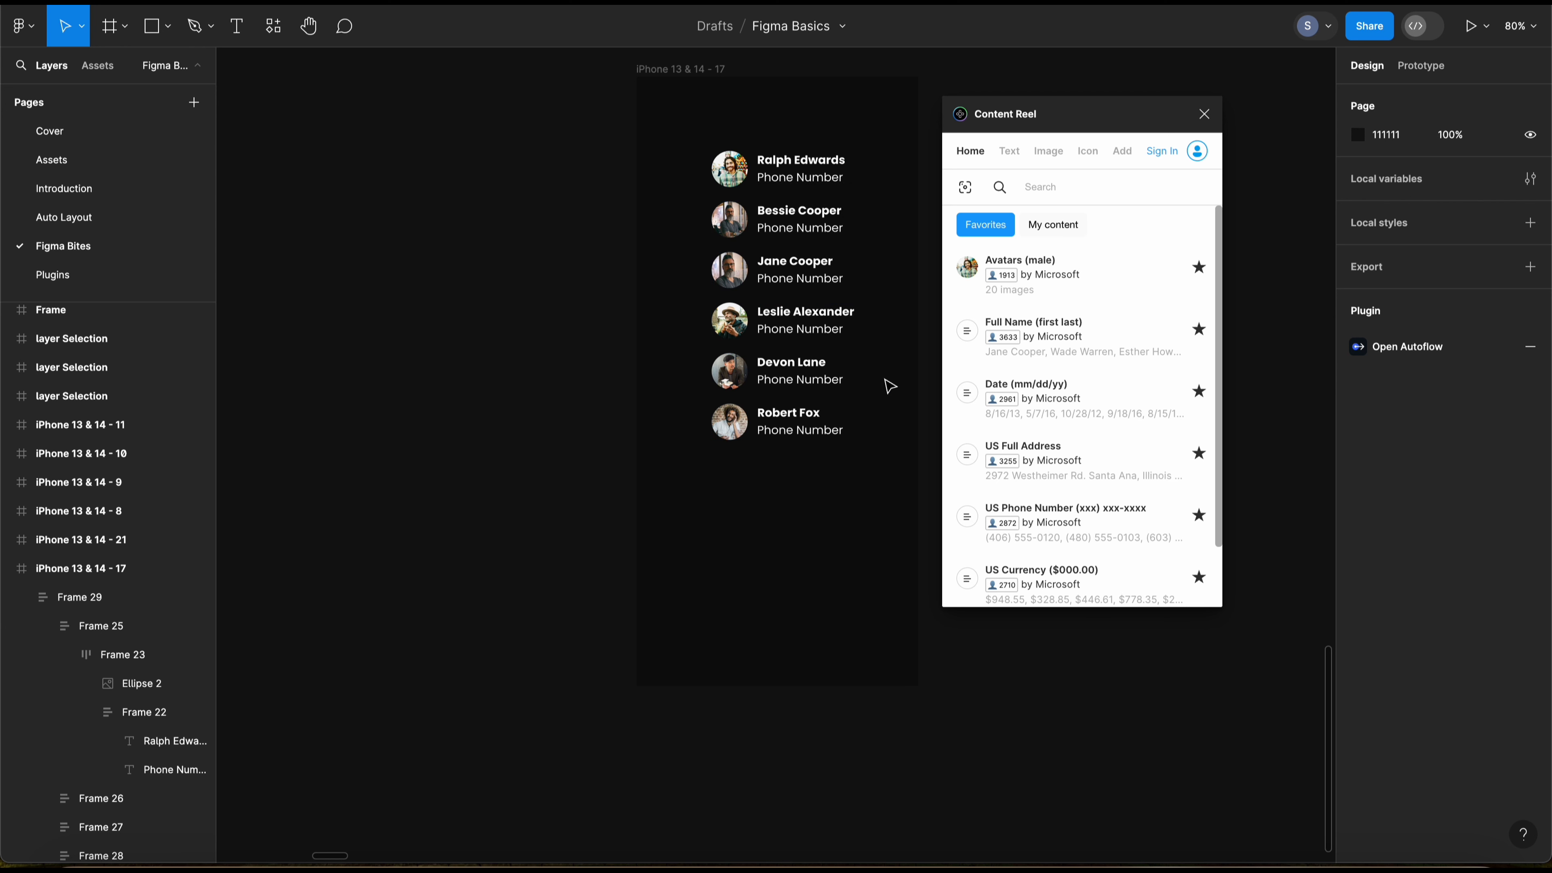
Step: Select all Phone Number placeholders by matching text properties and fill them with Content Reel's US Phone Number (xxx) xxx-xxxx content
click(833, 191)
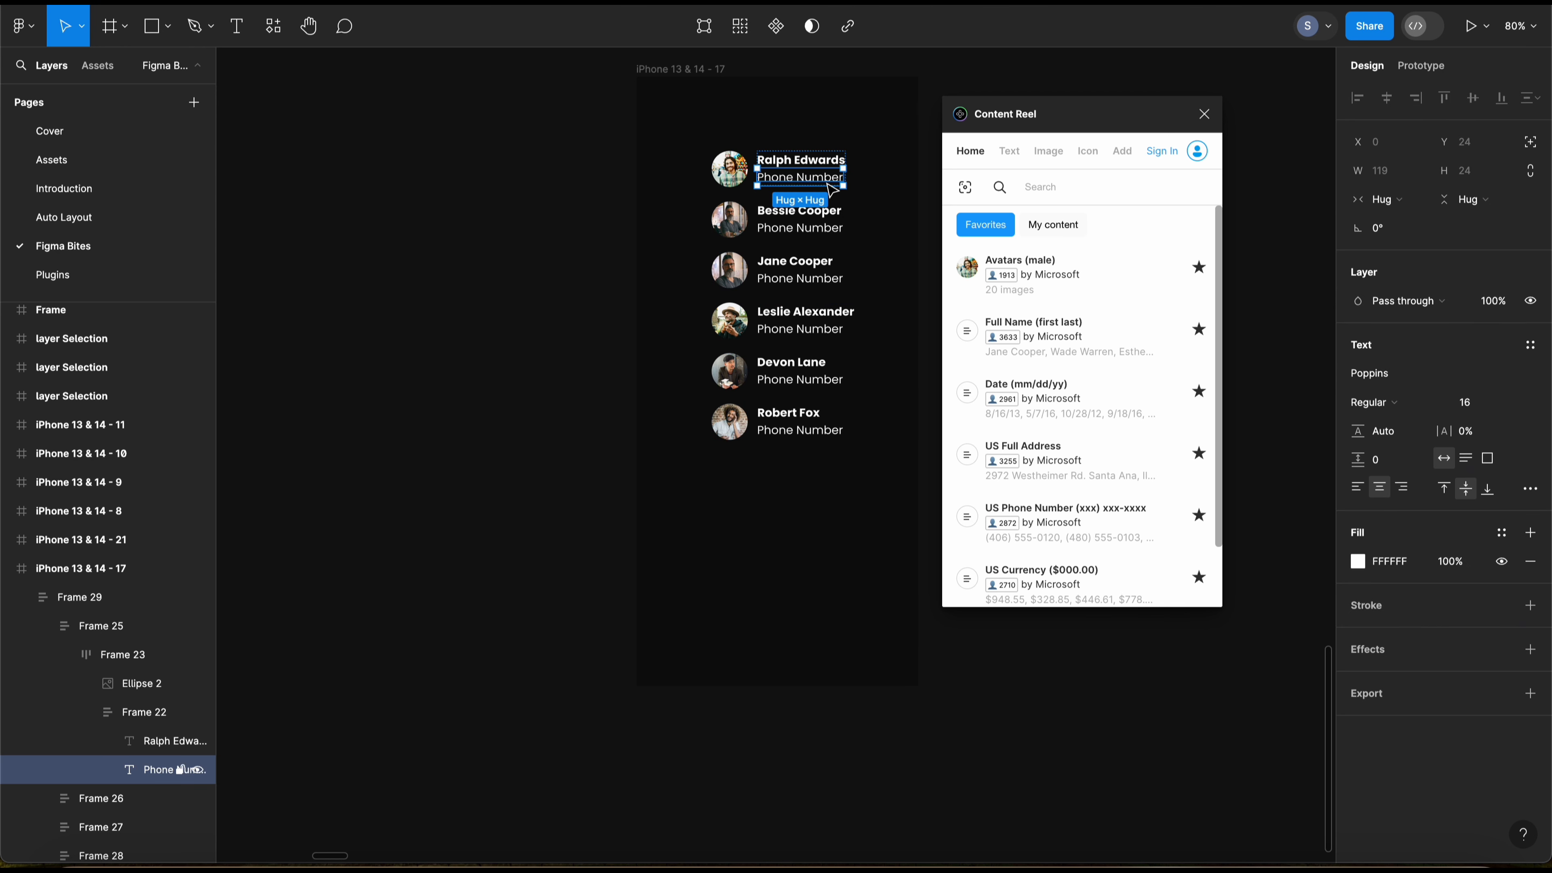
key(ctrl+slash)
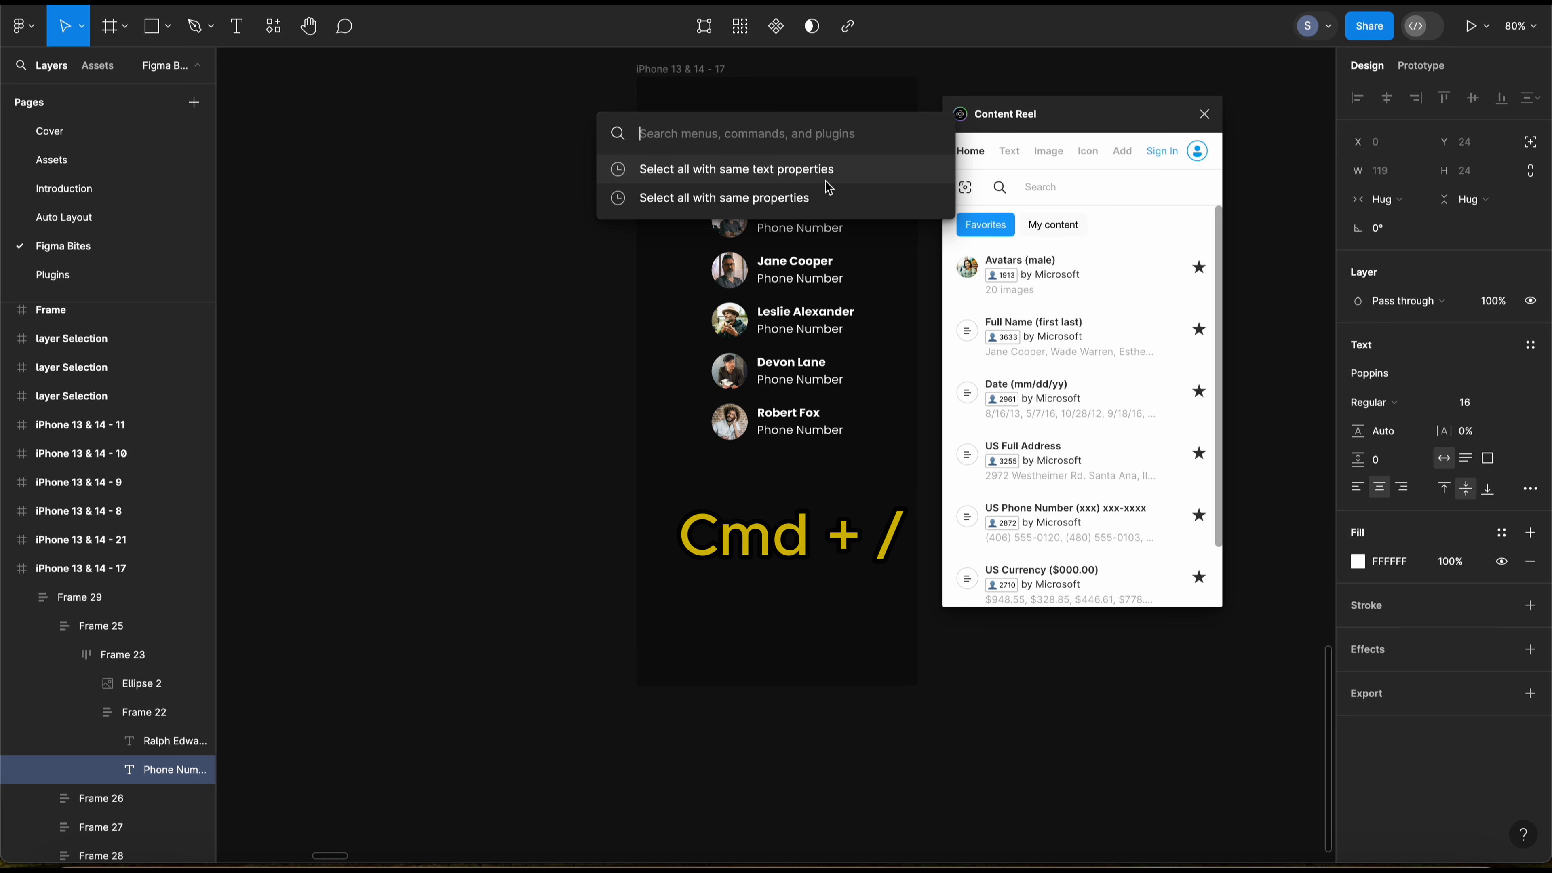
click(828, 185)
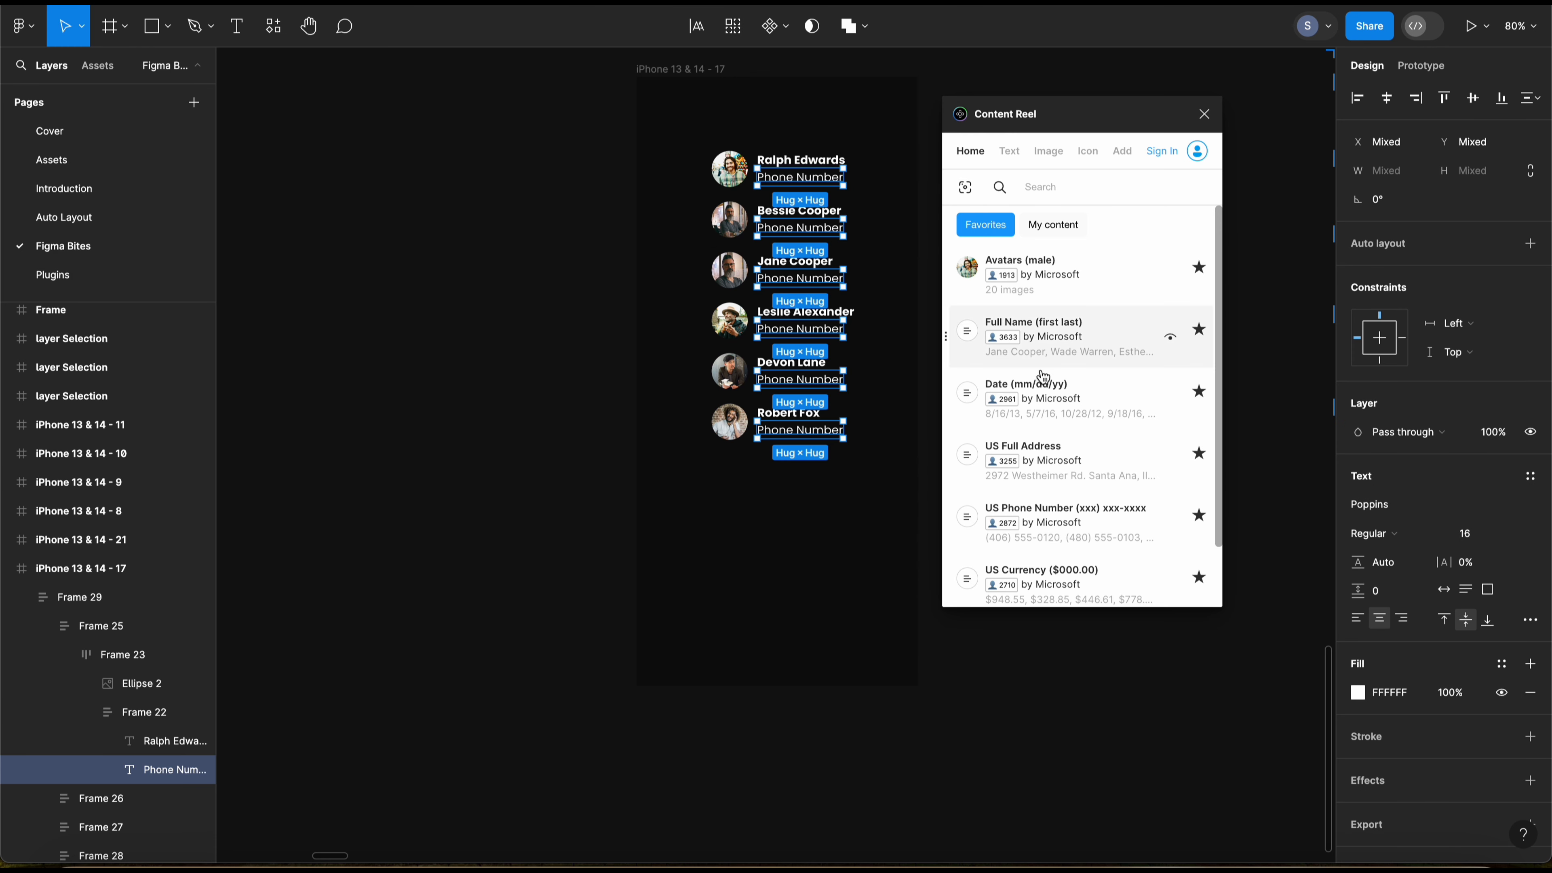
click(1077, 524)
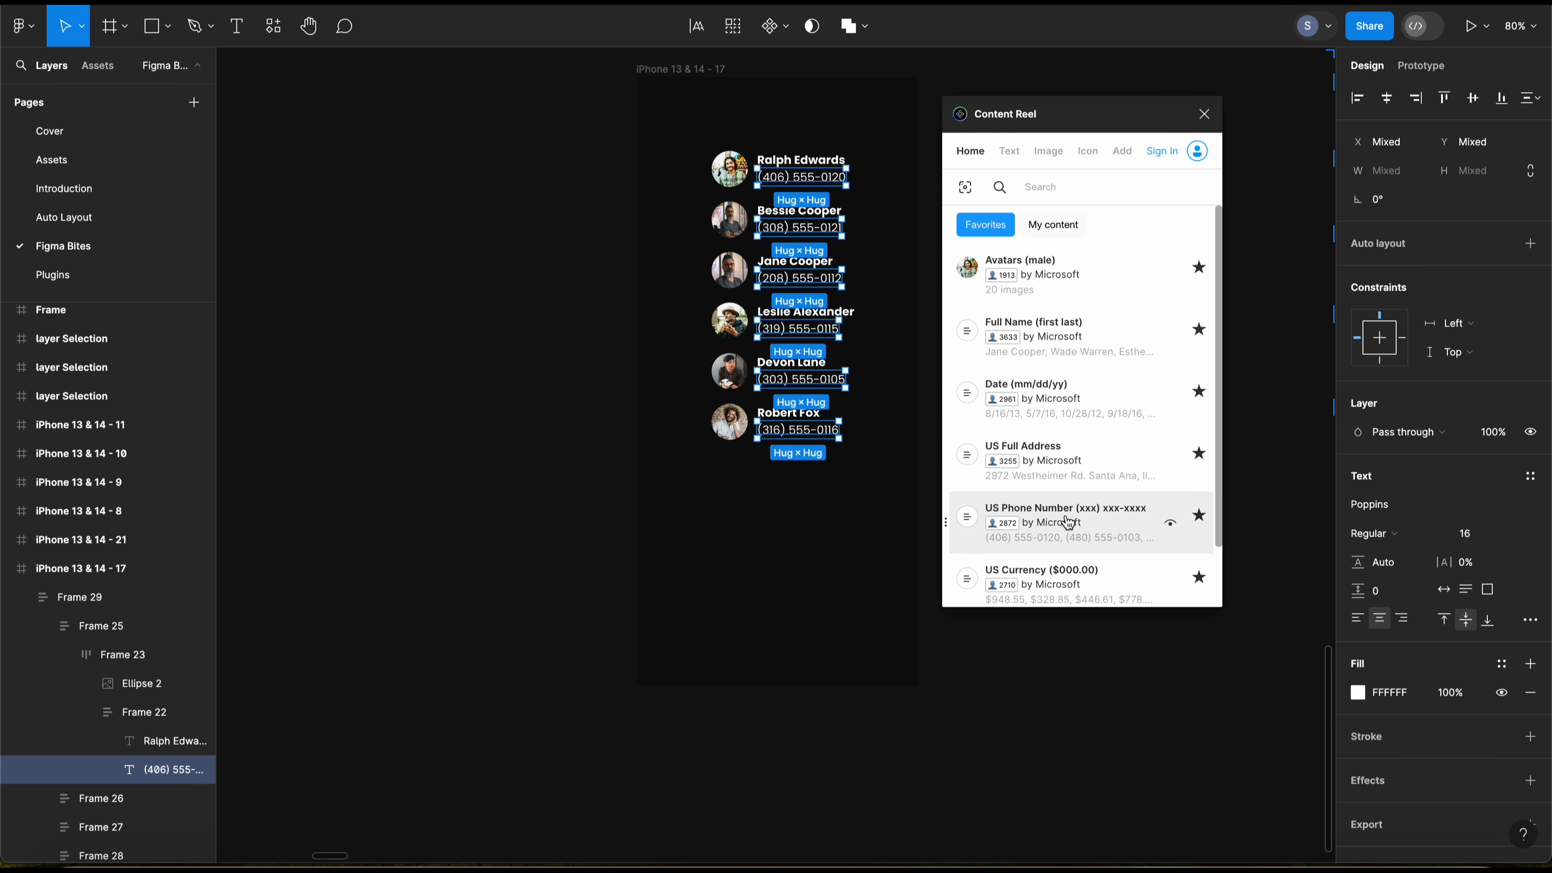
click(806, 538)
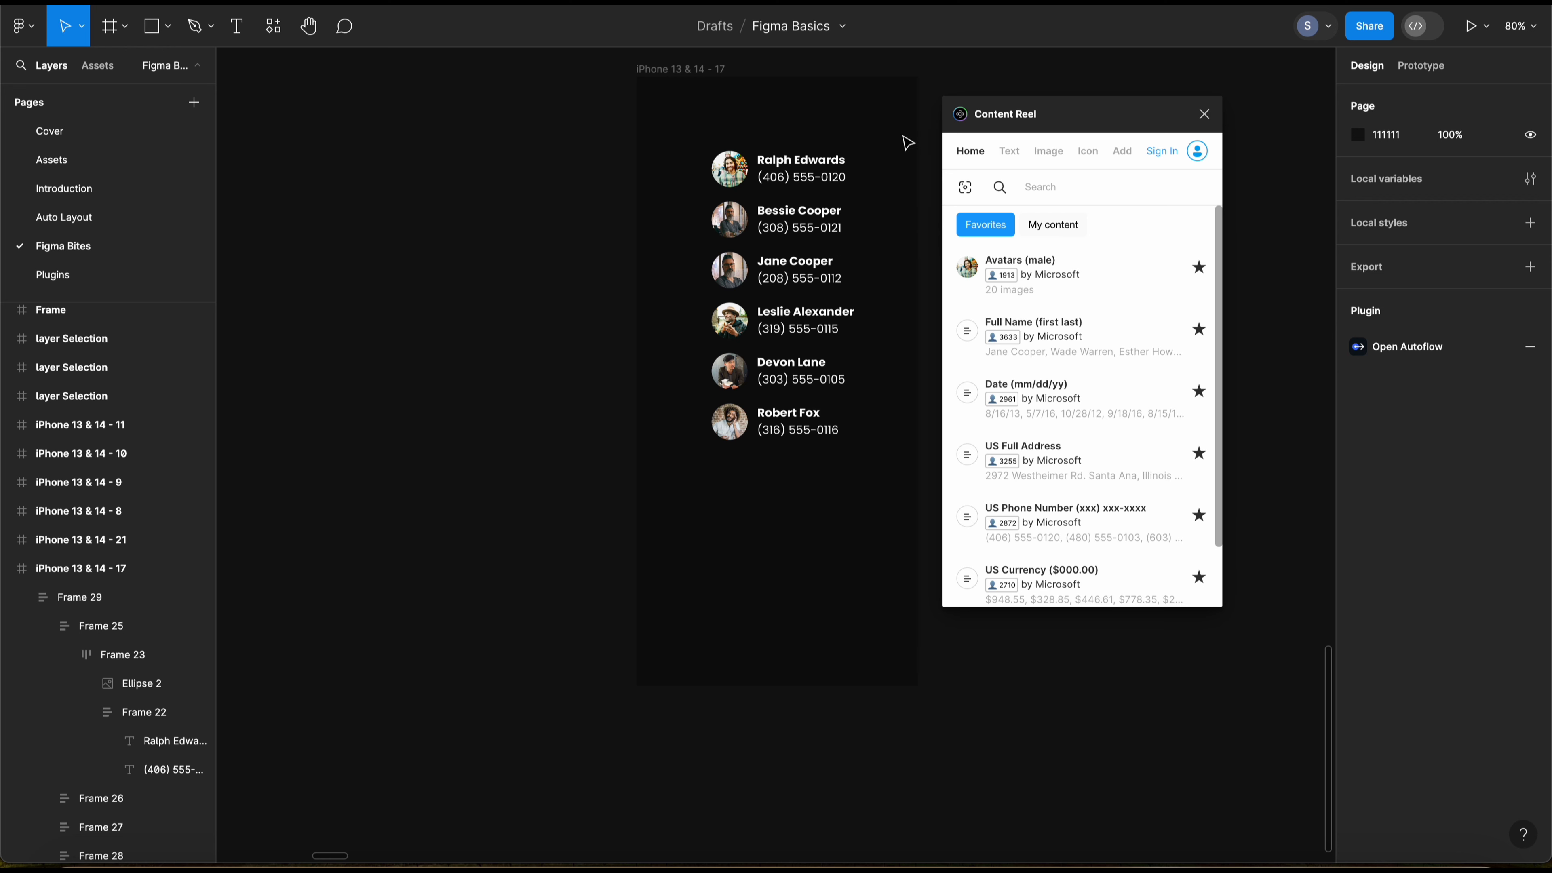
scroll(907, 223, left, 2)
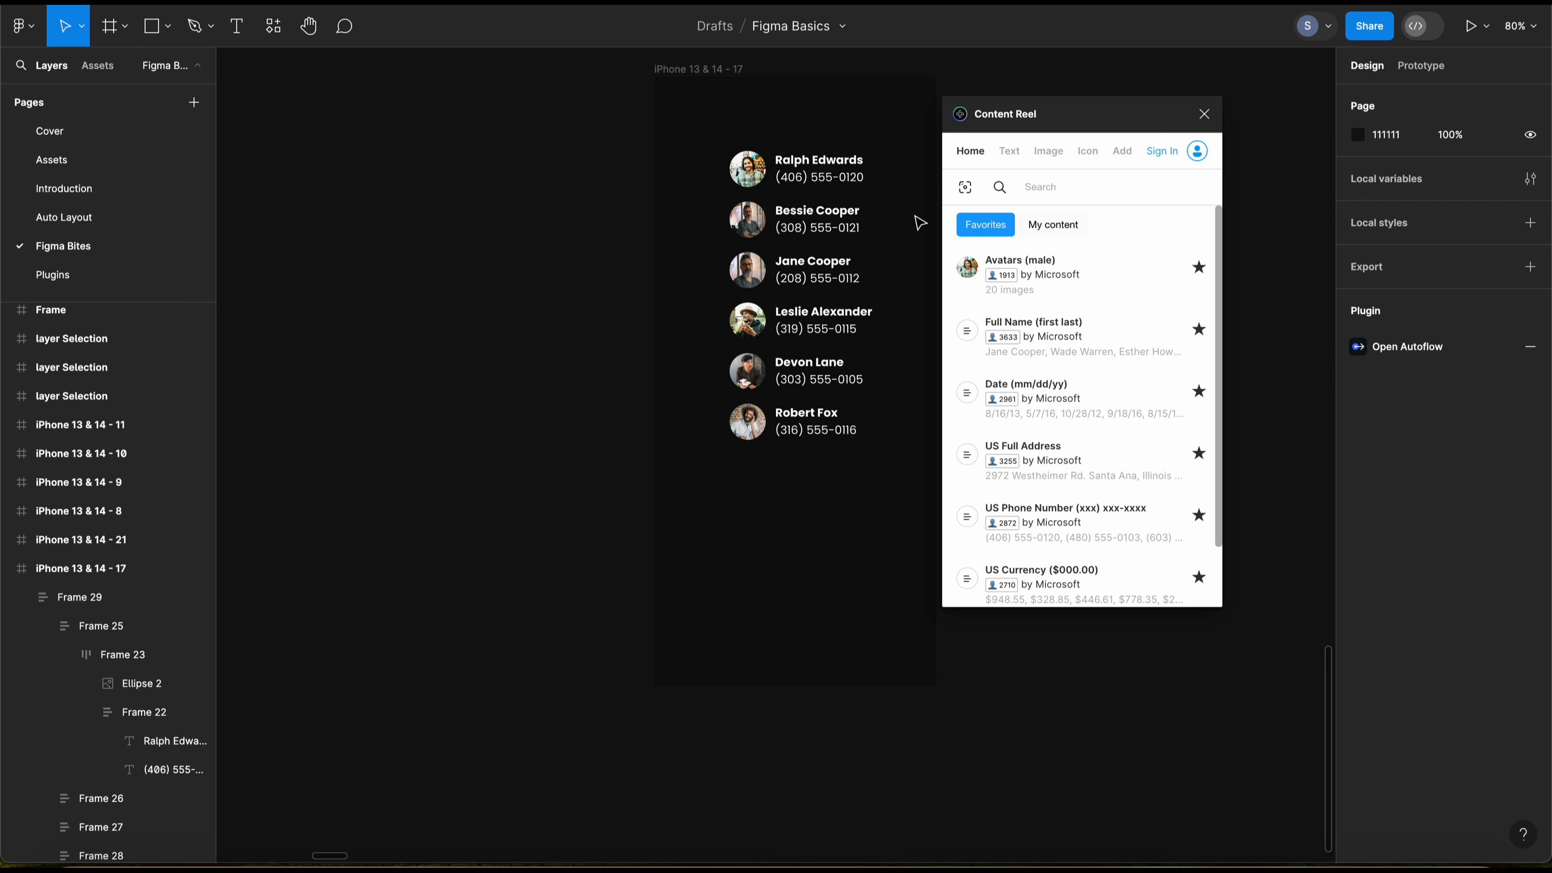
Step: Close Content Reel and run the LottieFiles plugin, placing its window beside the empty iPhone 13 & 14 - 24 frame
click(1203, 114)
drag(1032, 290, 524, 307)
drag(524, 307, 495, 305)
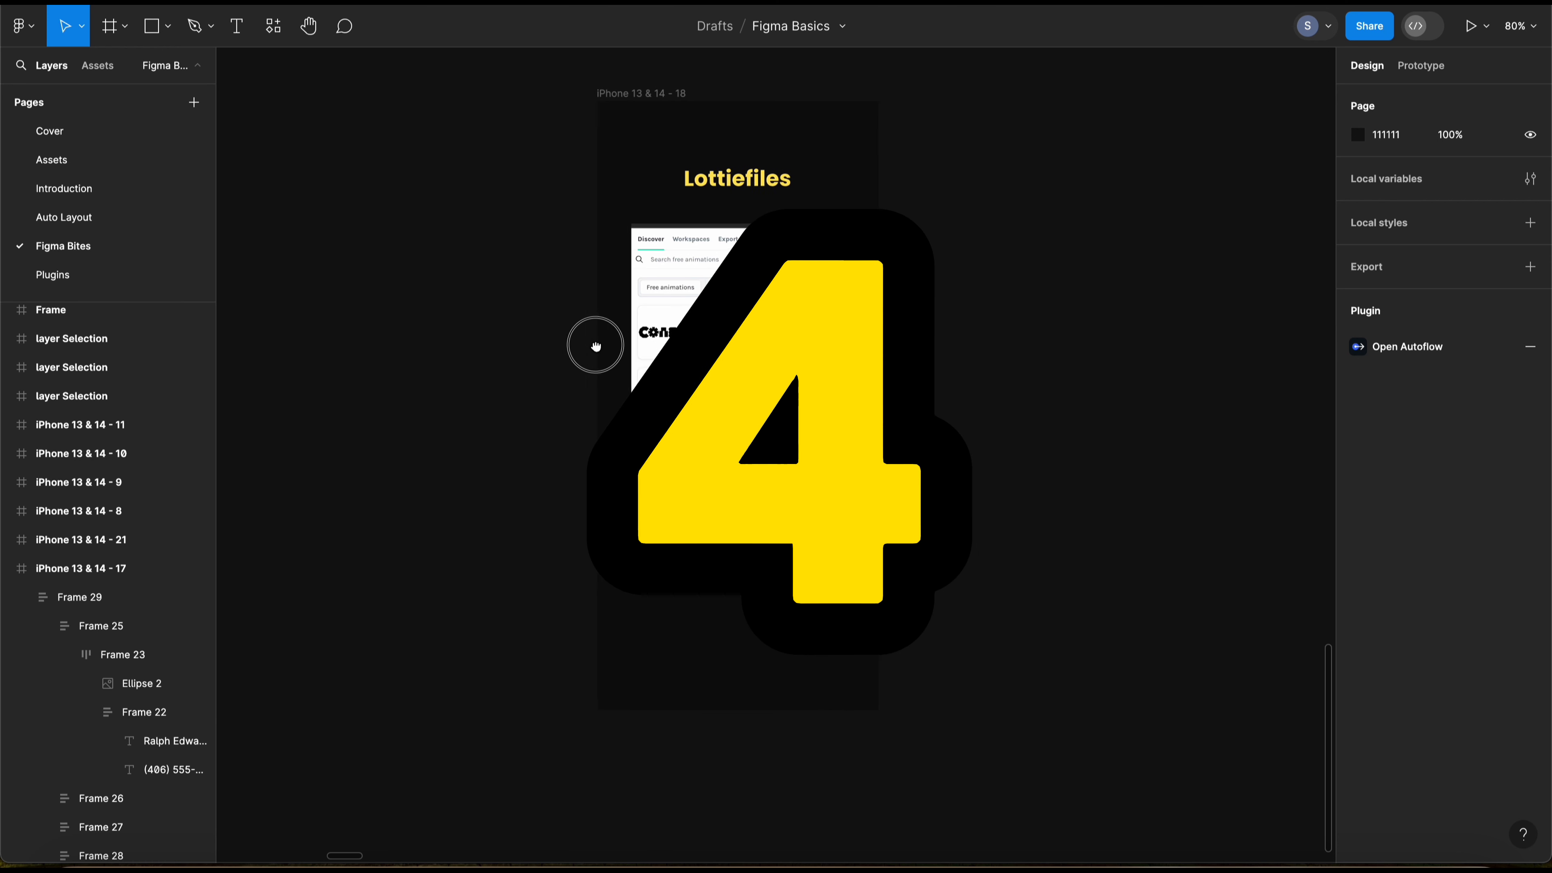
drag(595, 347, 630, 333)
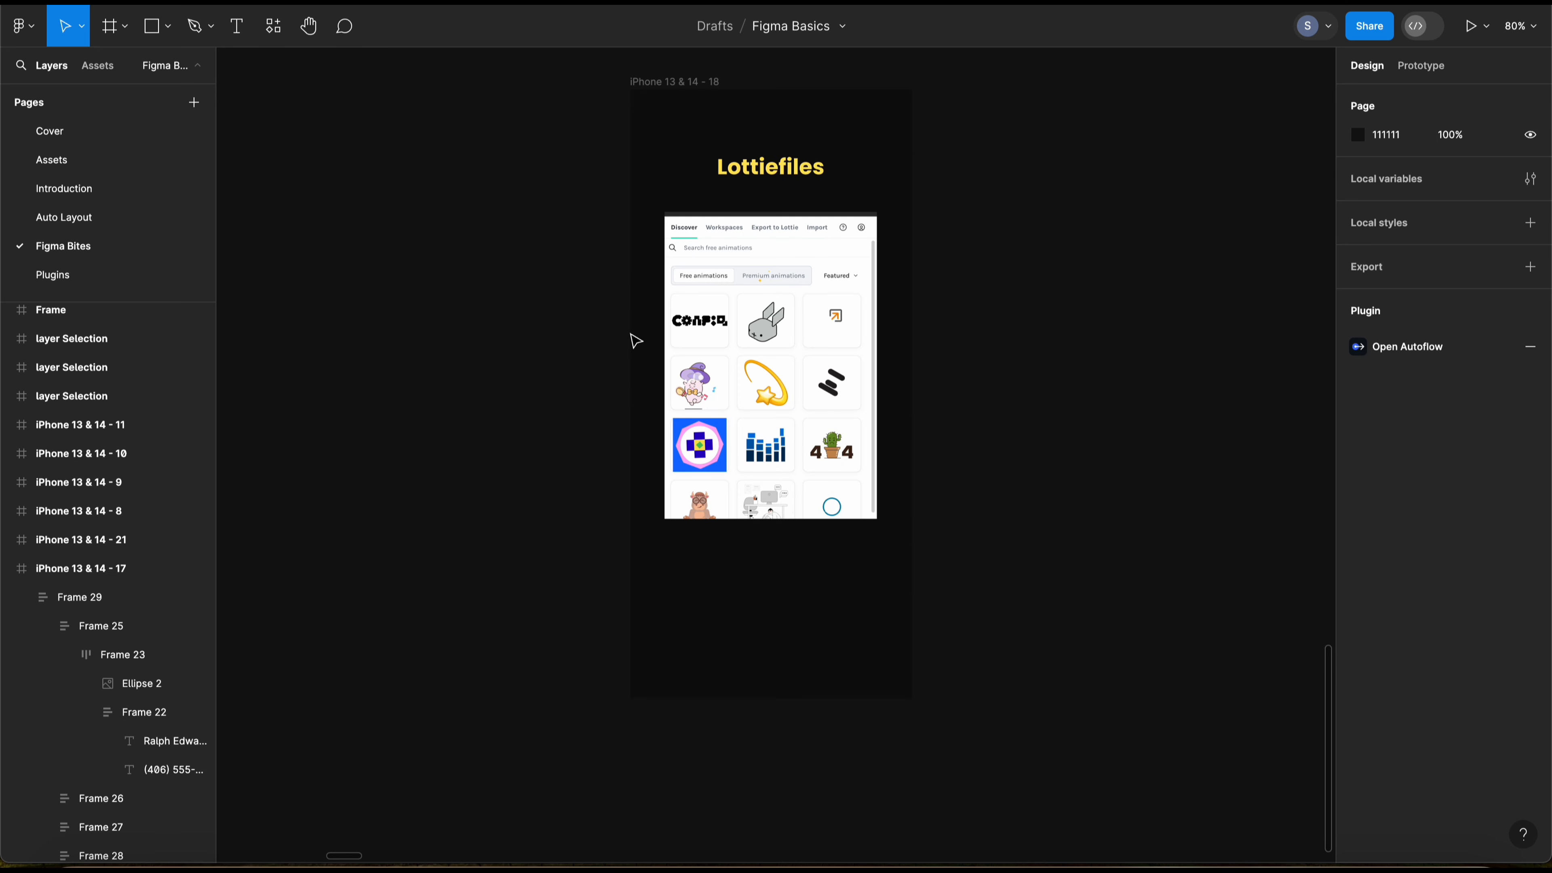
mouse_move(587, 338)
mouse_down()
mouse_move(564, 339)
mouse_move(580, 330)
mouse_move(589, 350)
mouse_up()
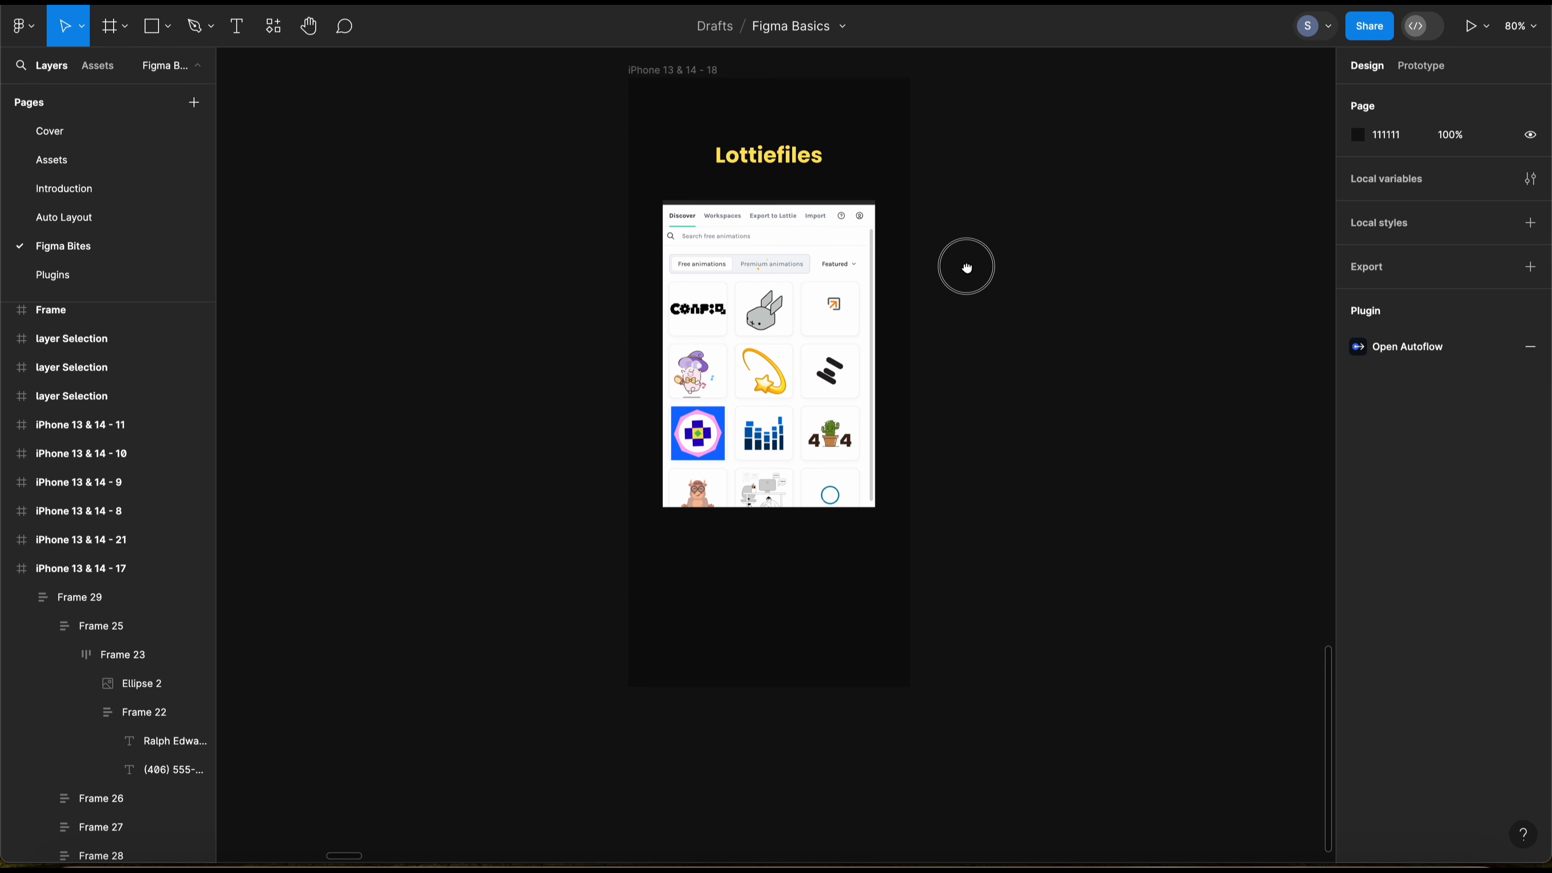
drag(966, 264, 561, 267)
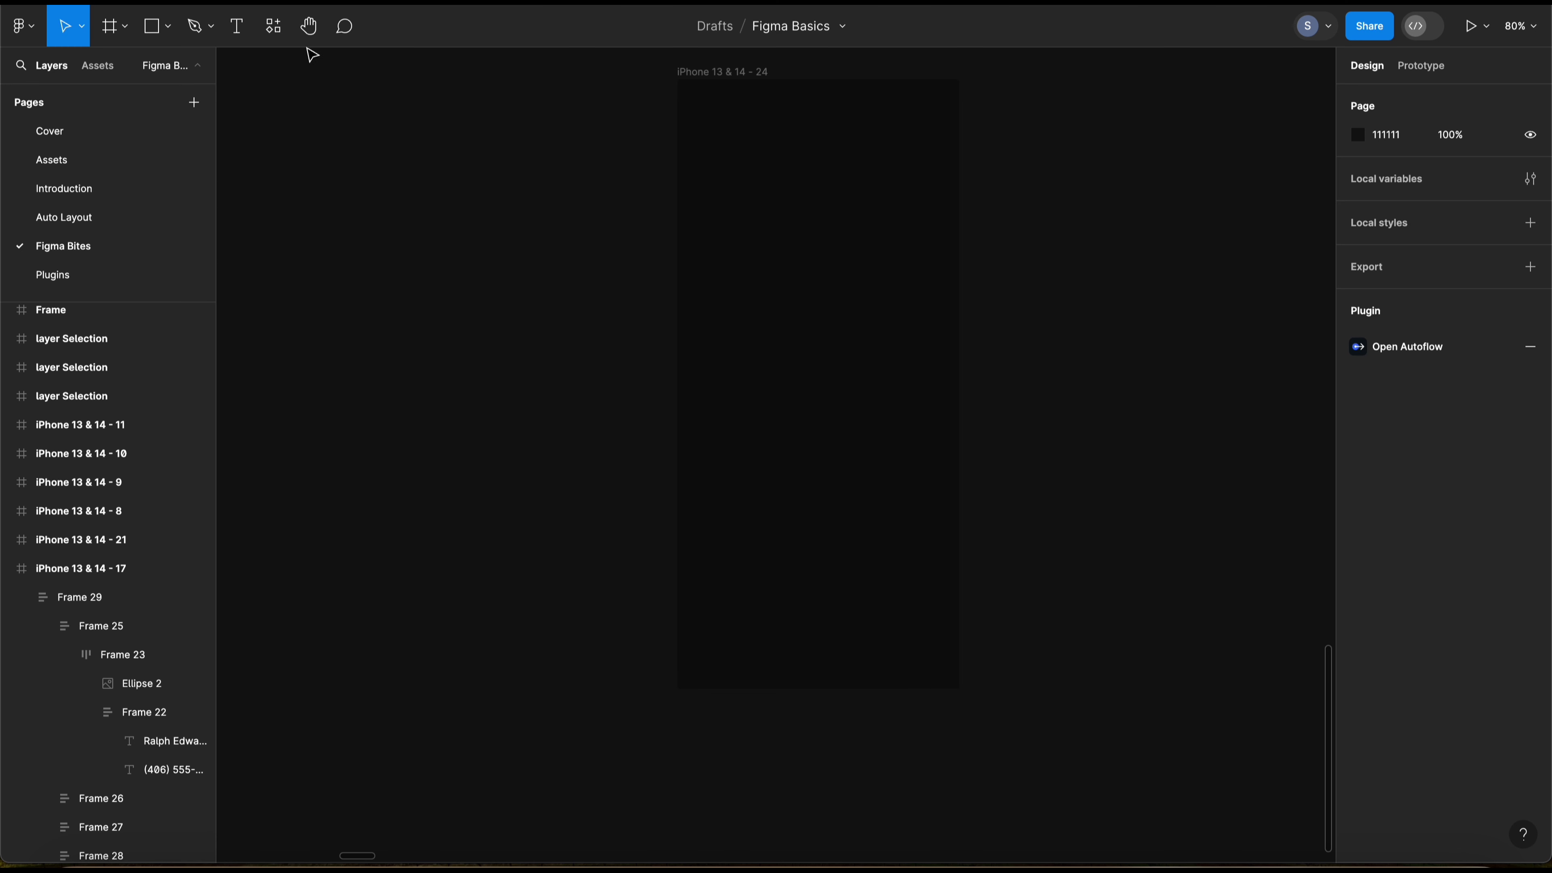
click(273, 29)
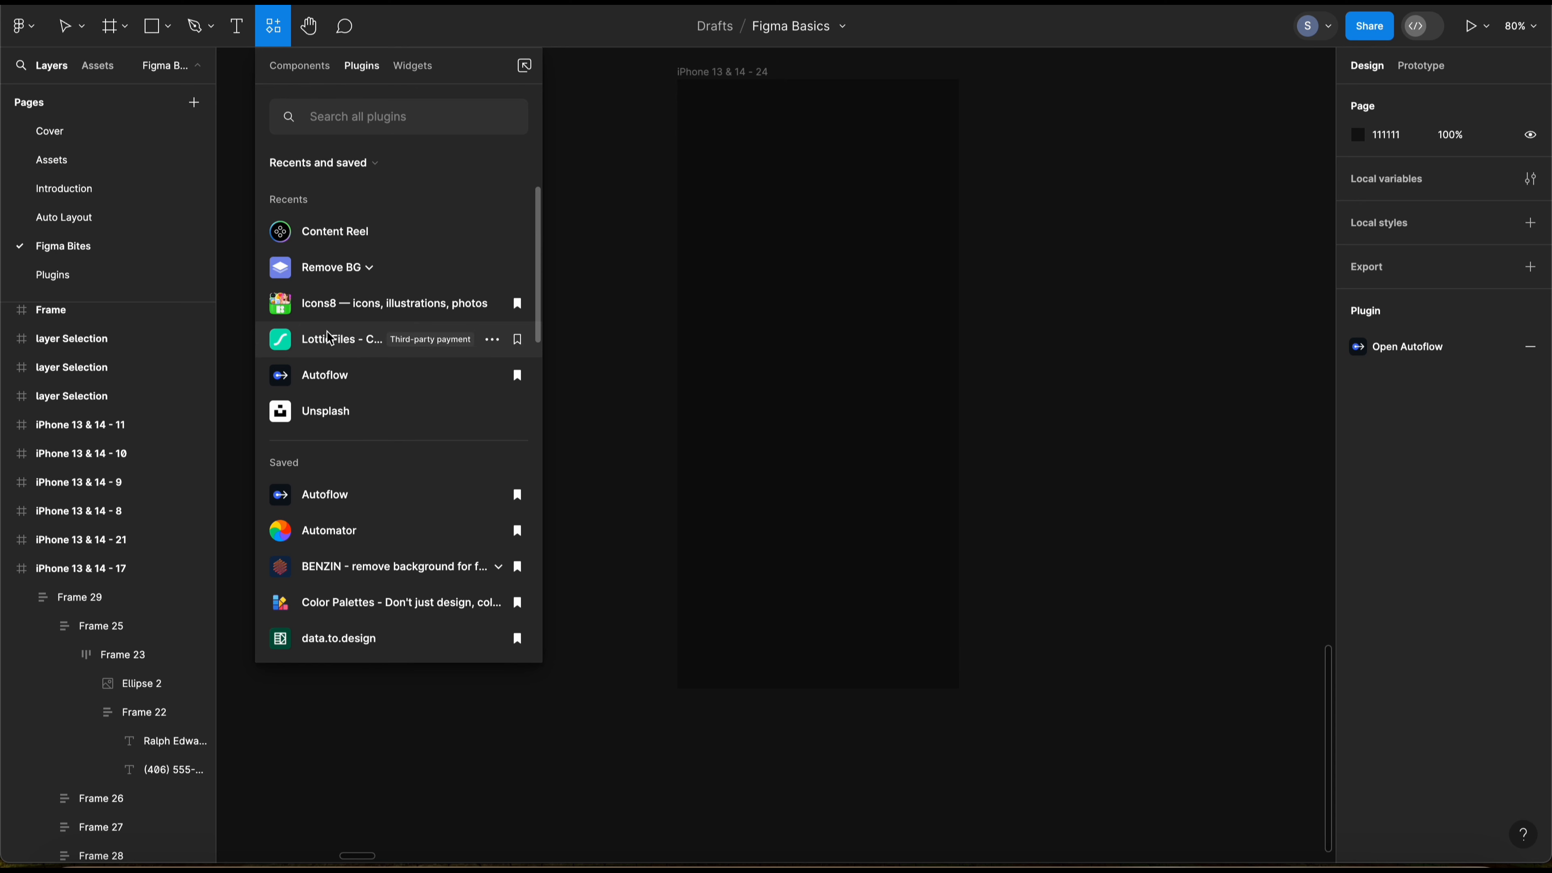
click(337, 349)
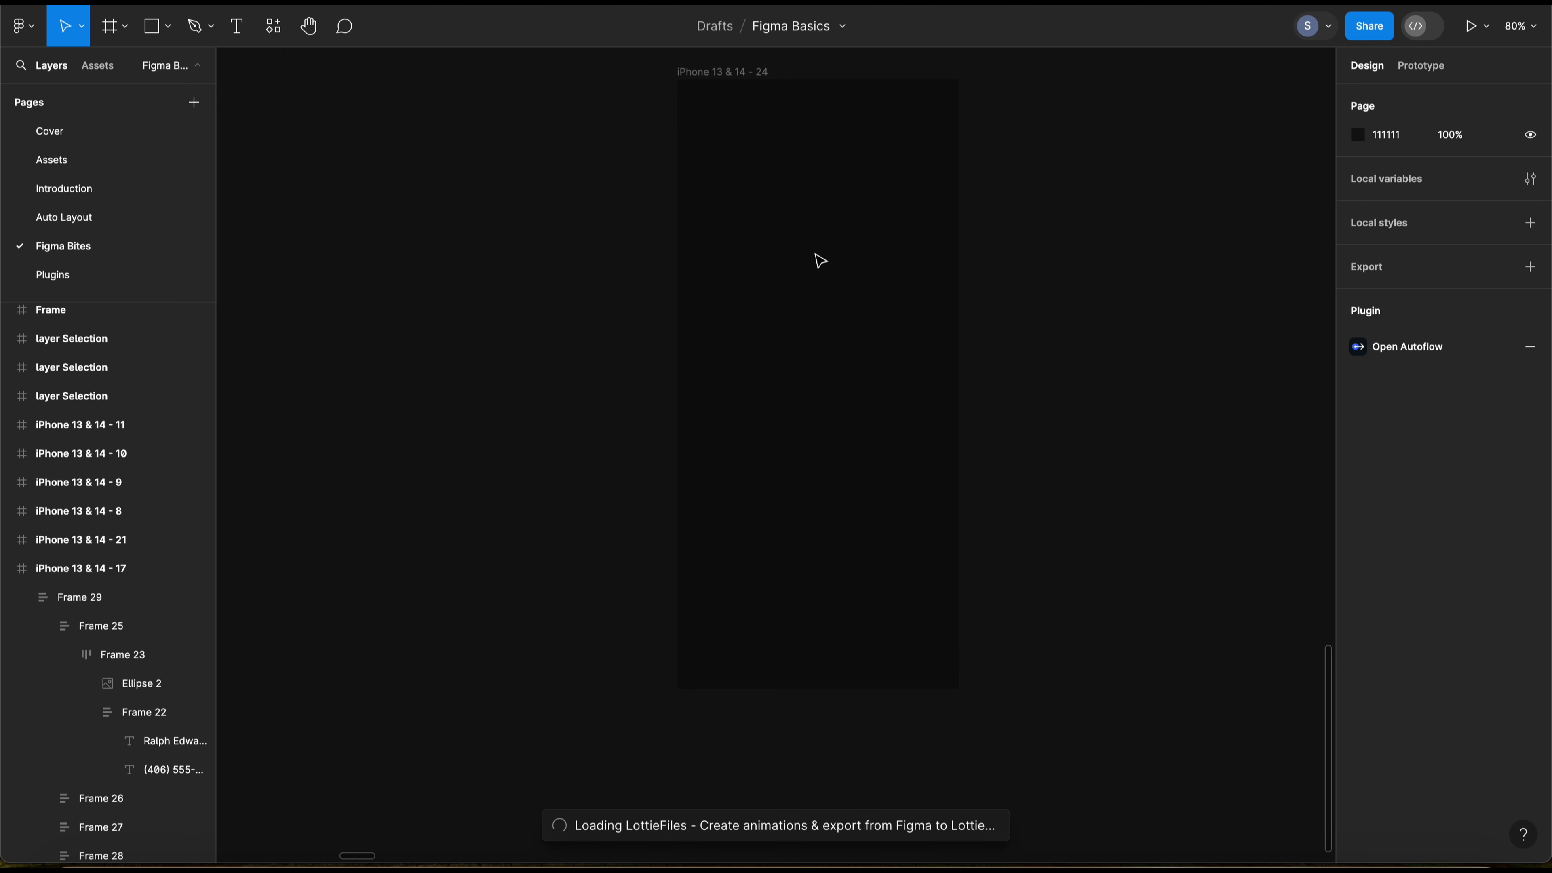
drag(988, 114, 1029, 103)
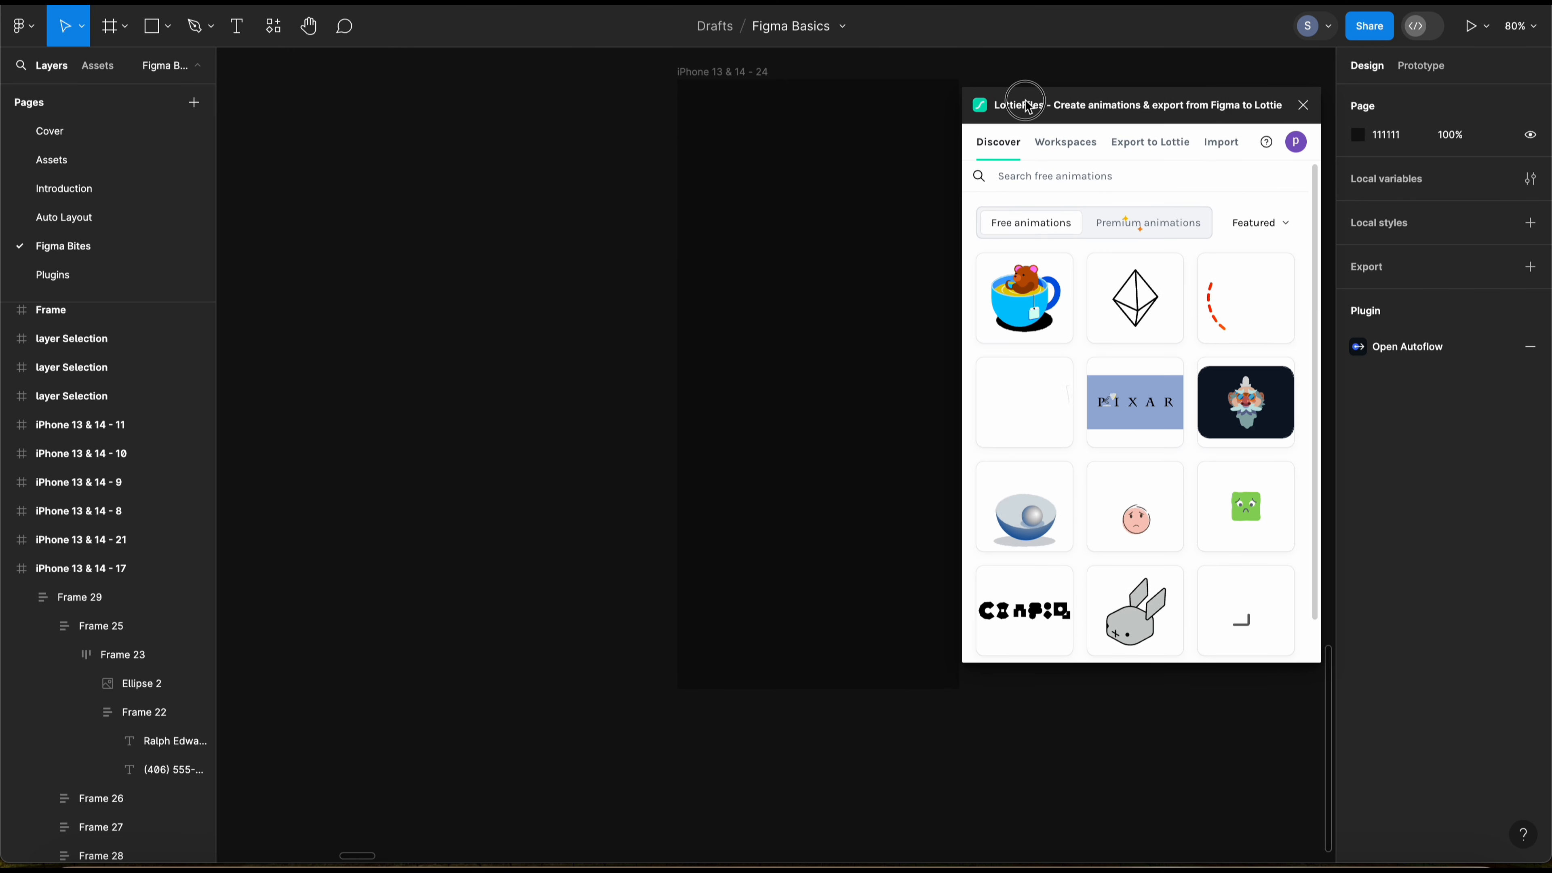
key(space)
drag(852, 186, 824, 189)
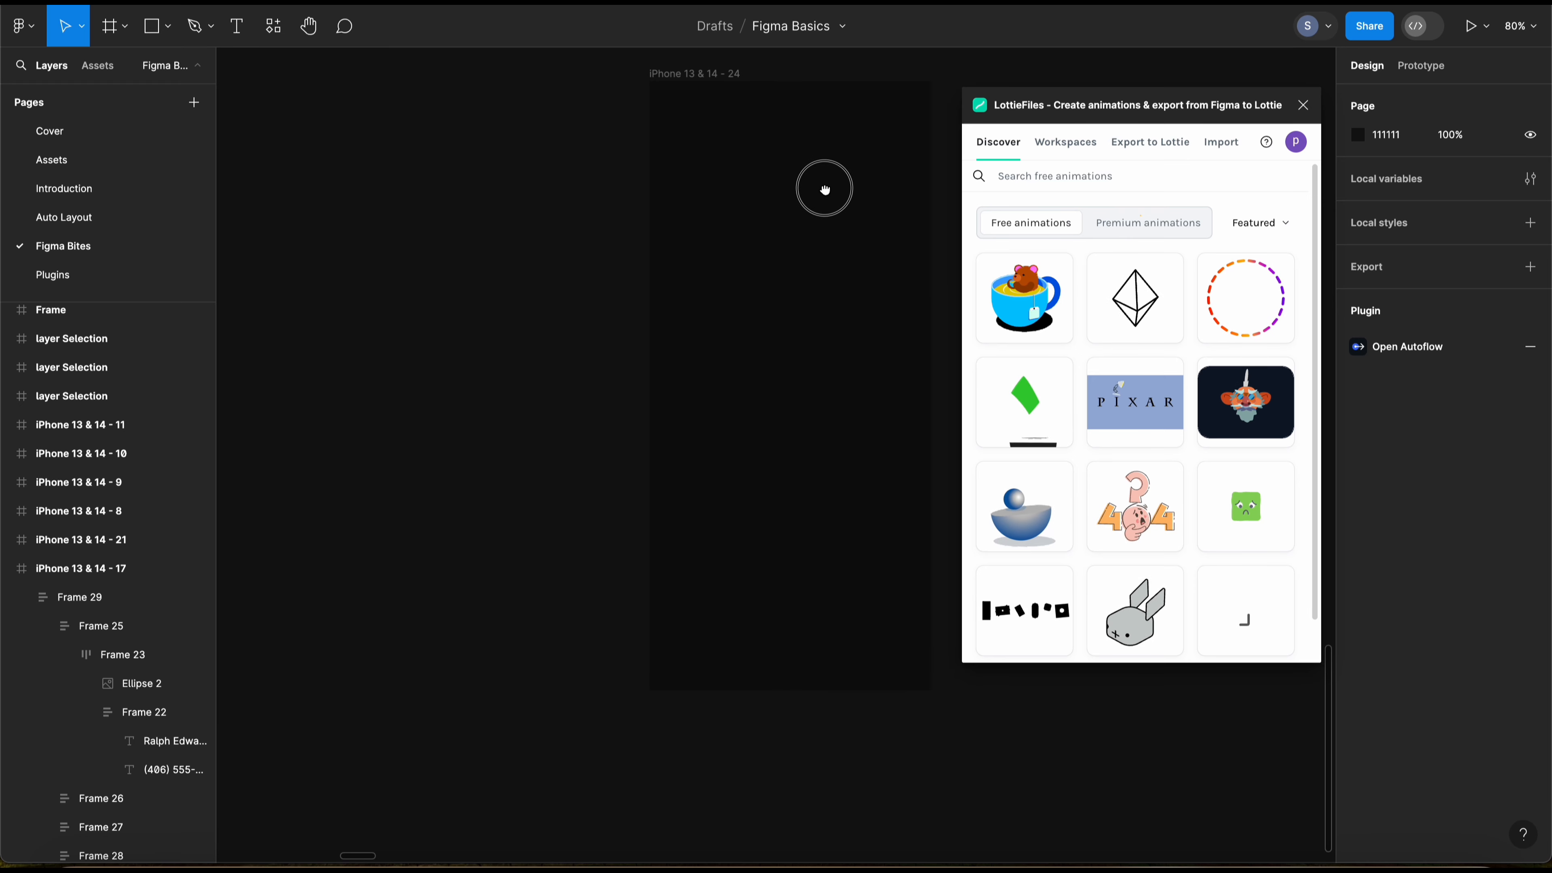
Step: Sort the free animations by Popular and insert the green circle animation into the empty frame as a GIF
click(1271, 224)
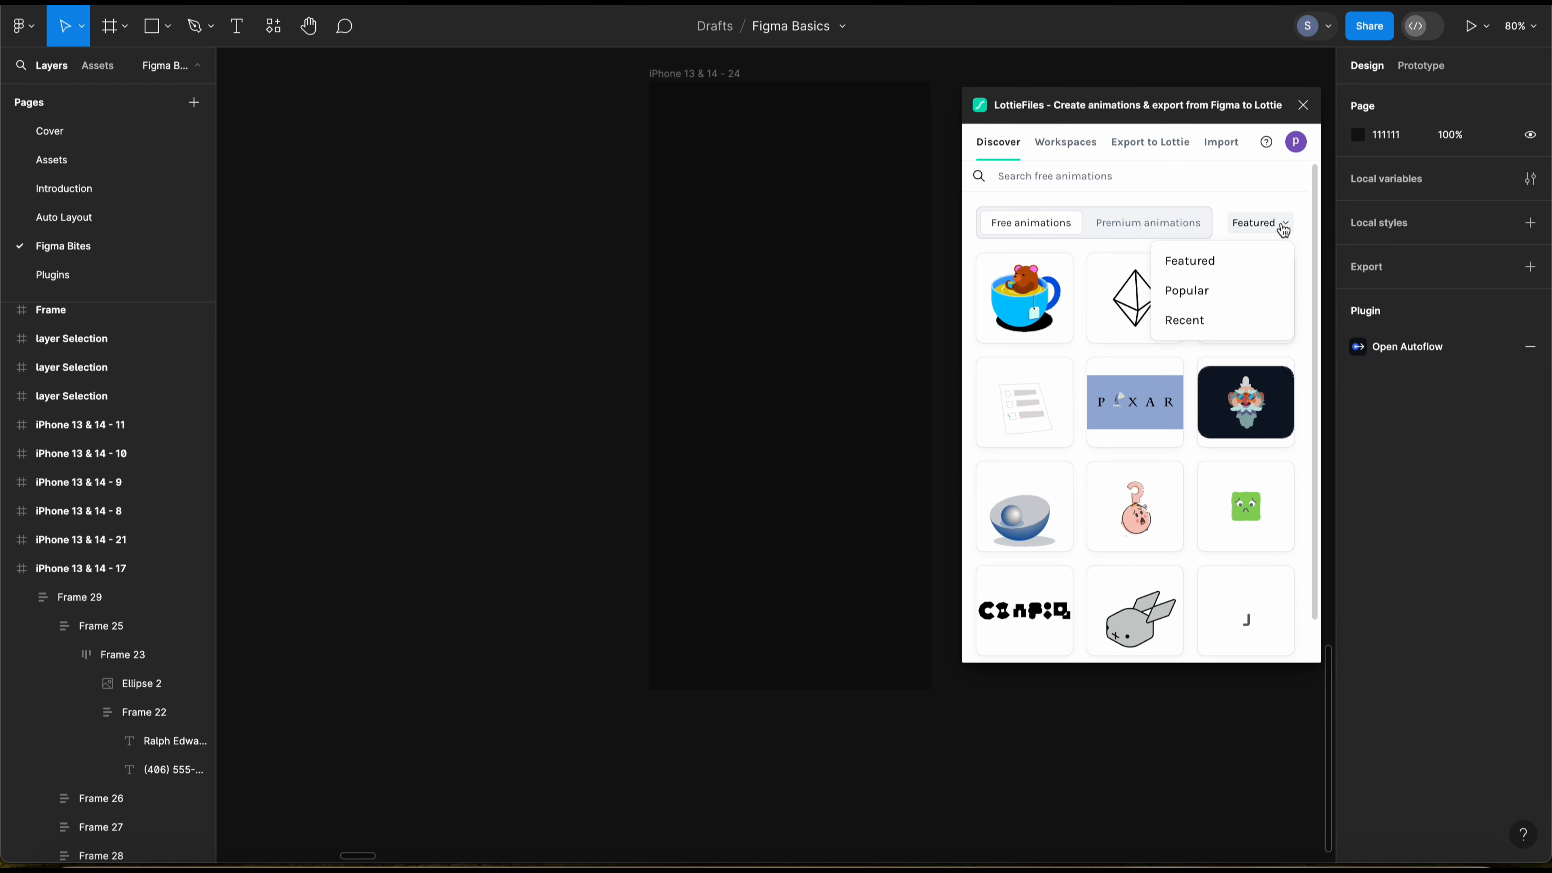
click(1189, 289)
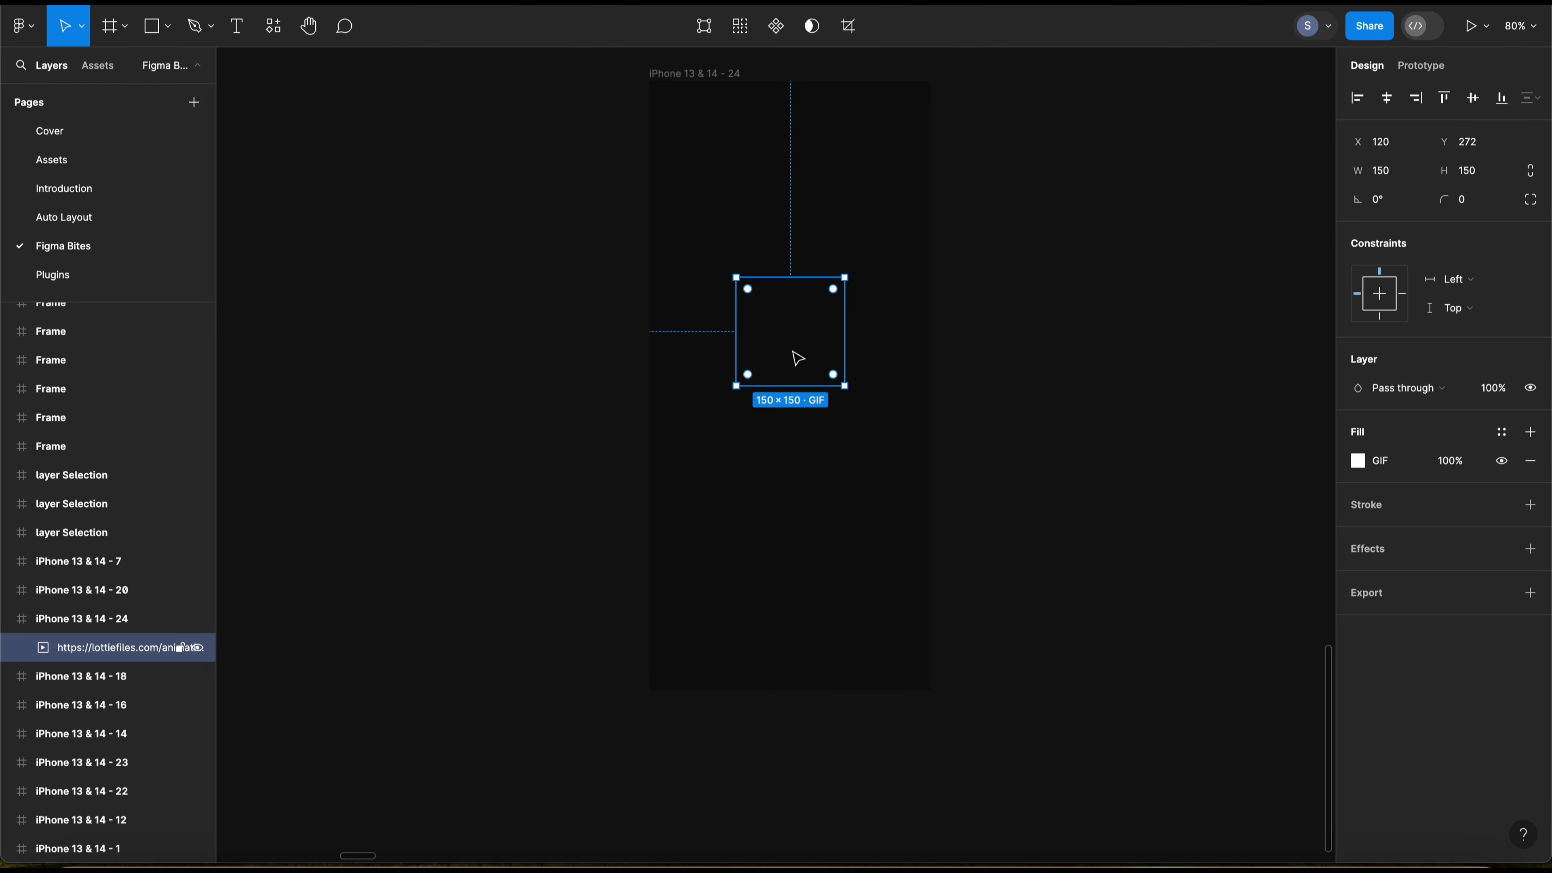
Step: Play the frame with the circle animation in the inline preview, move the preview over the canvas, and close it
key(shift+space)
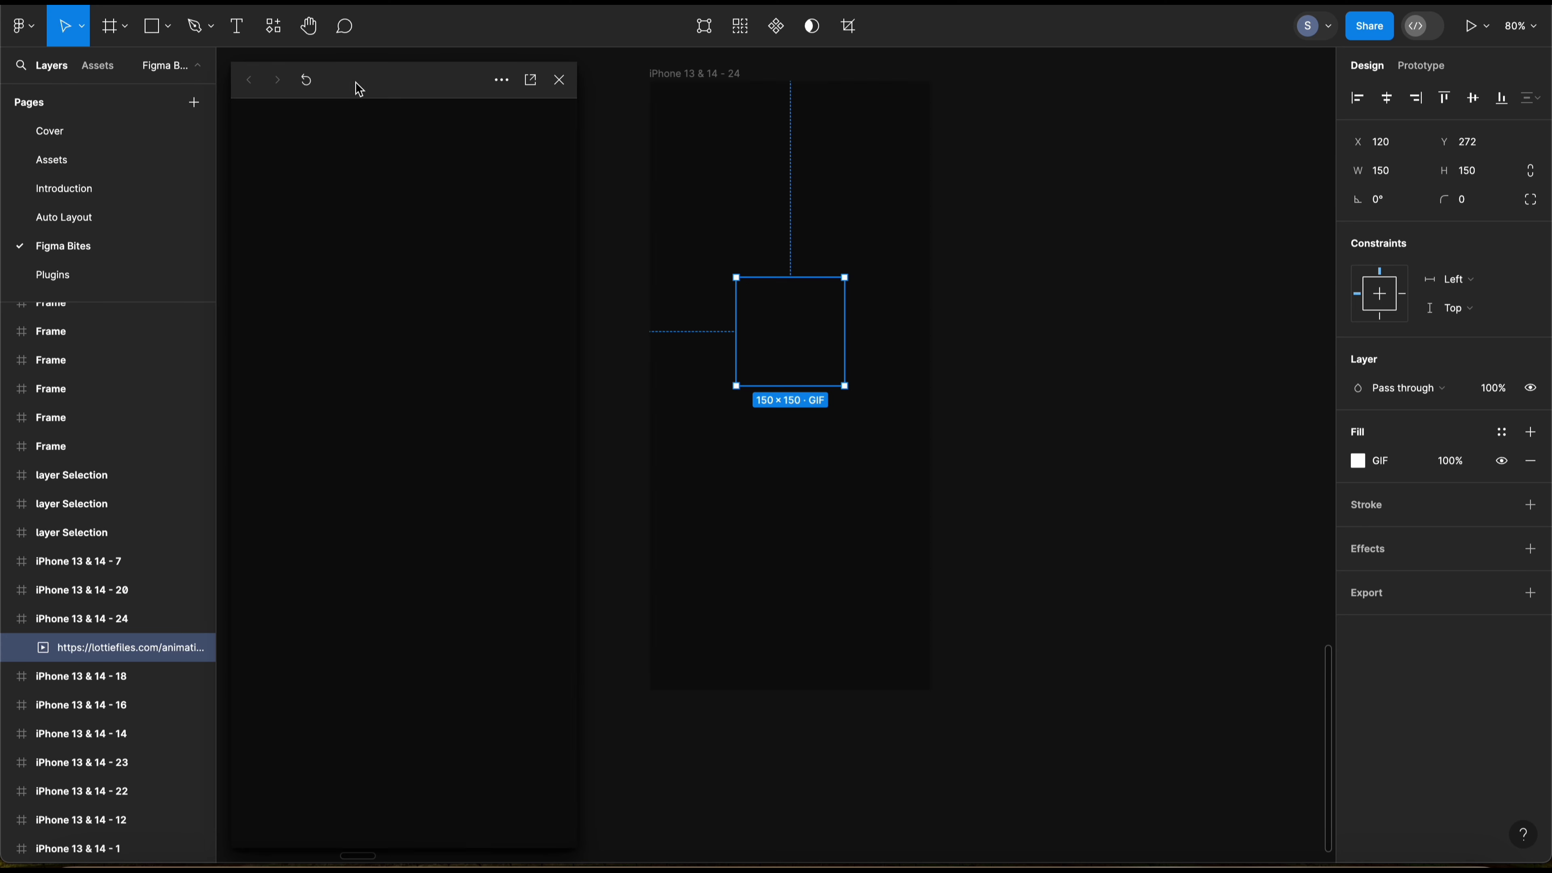
drag(357, 87, 757, 73)
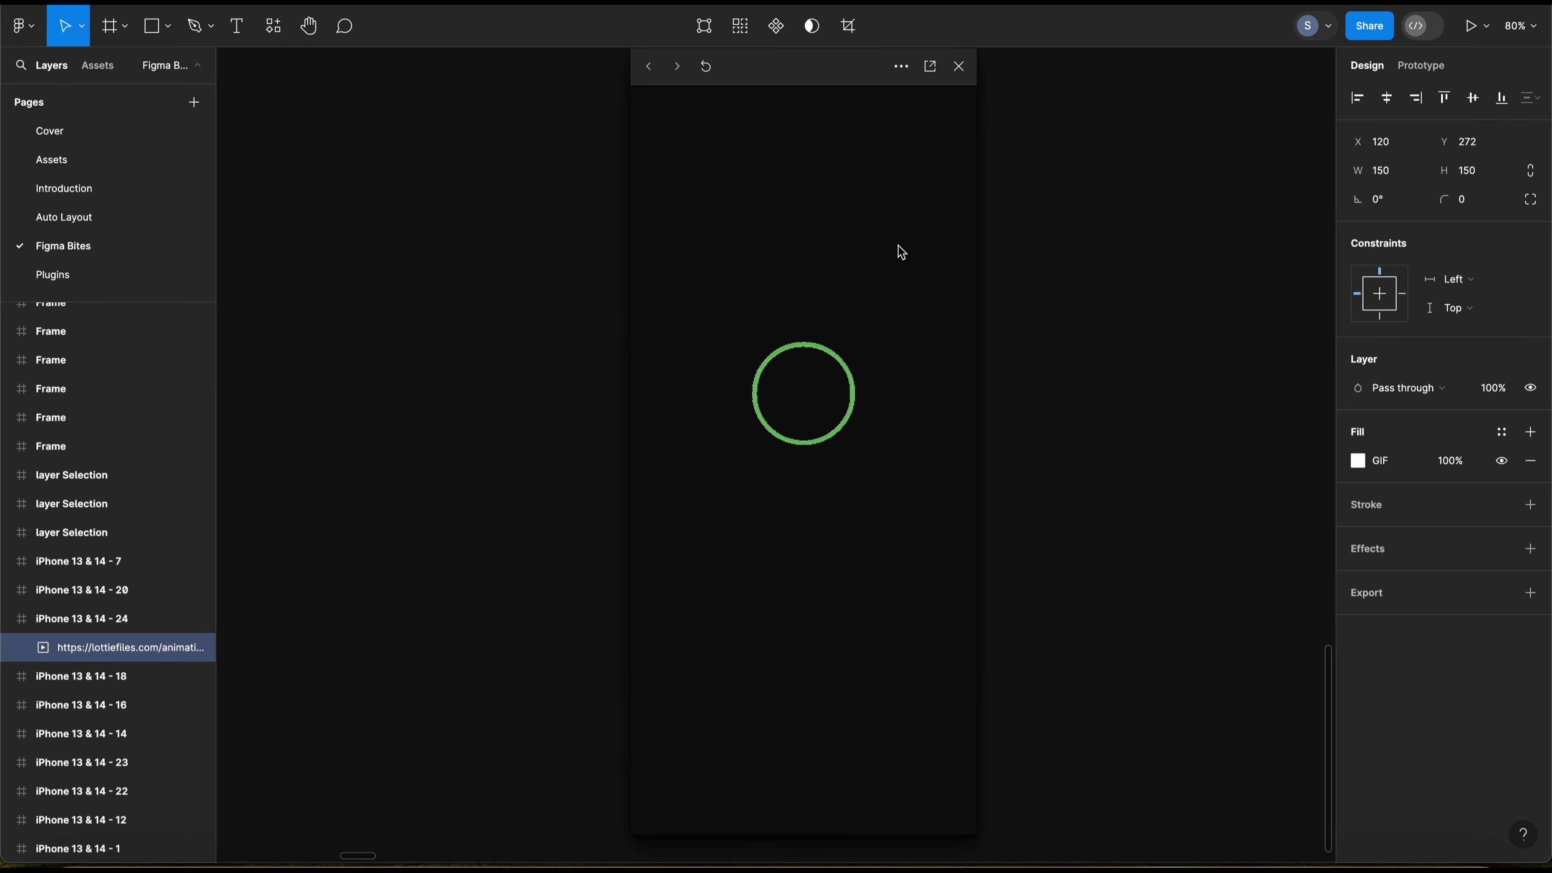
click(959, 66)
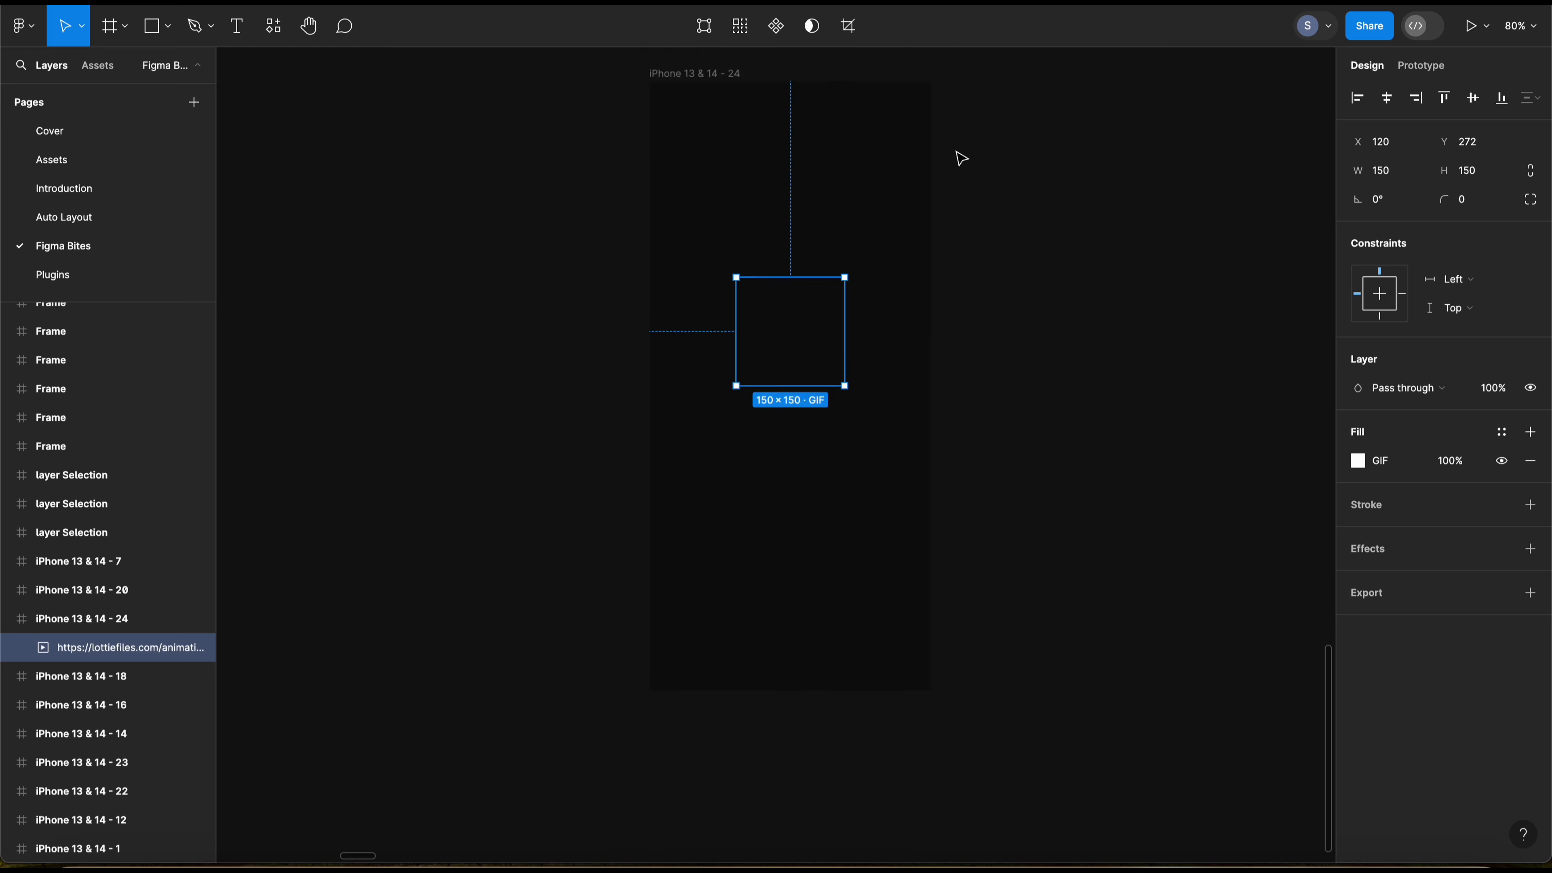
click(987, 357)
Step: Run the Autoflow plugin for the unconnected login flowchart and place its window beside the shapes
scroll(512, 367, right, 10)
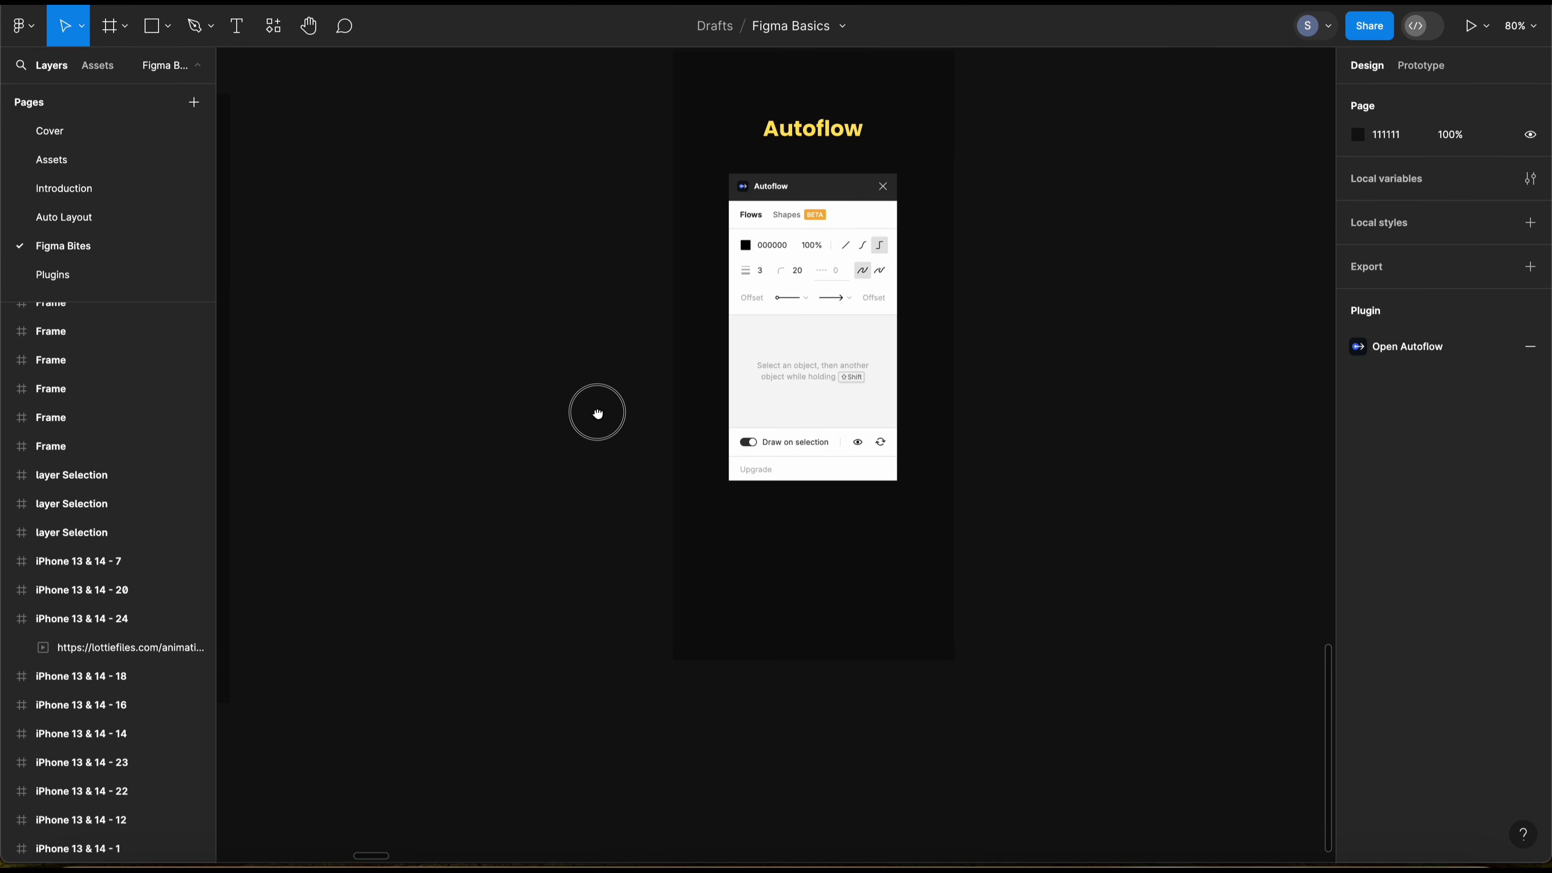
scroll(598, 416, up, 3)
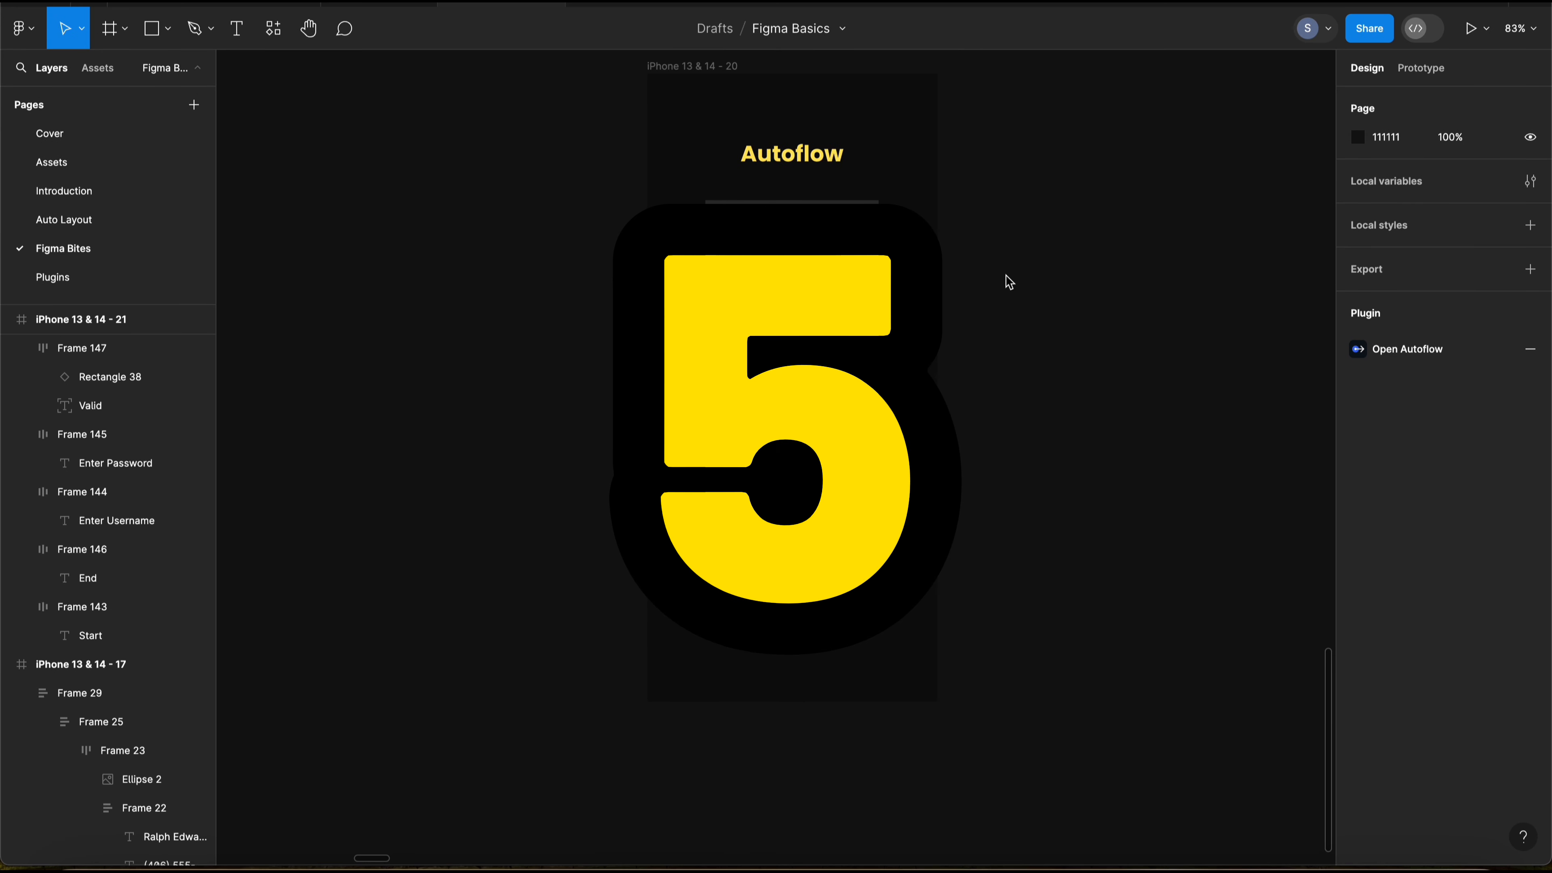
scroll(984, 281, right, 1)
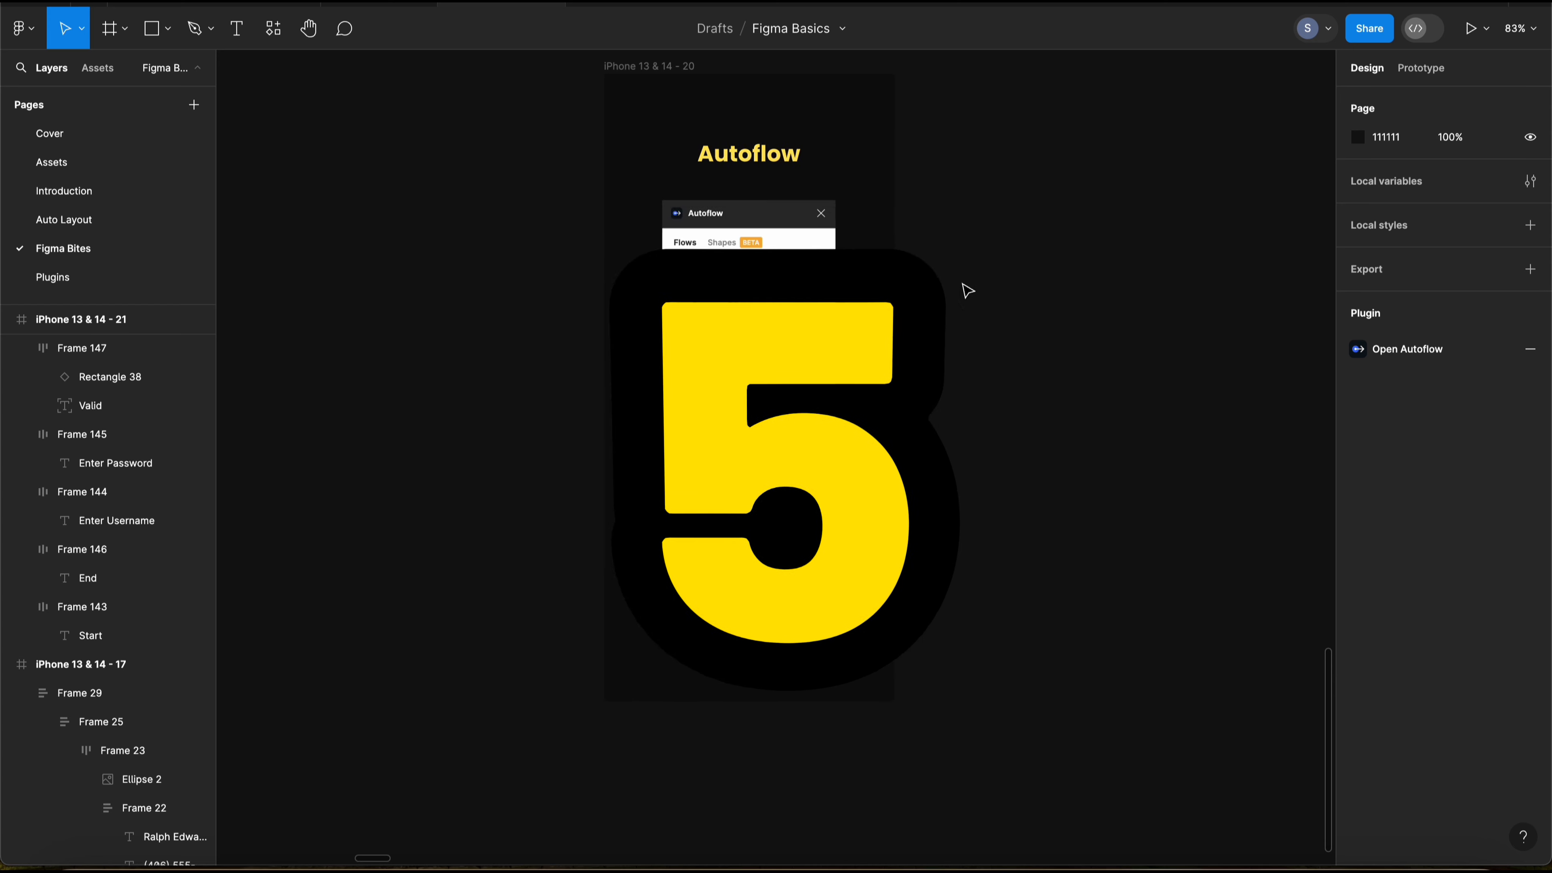
scroll(910, 296, left, 1)
scroll(956, 295, right, 1)
drag(805, 300, 837, 280)
click(940, 297)
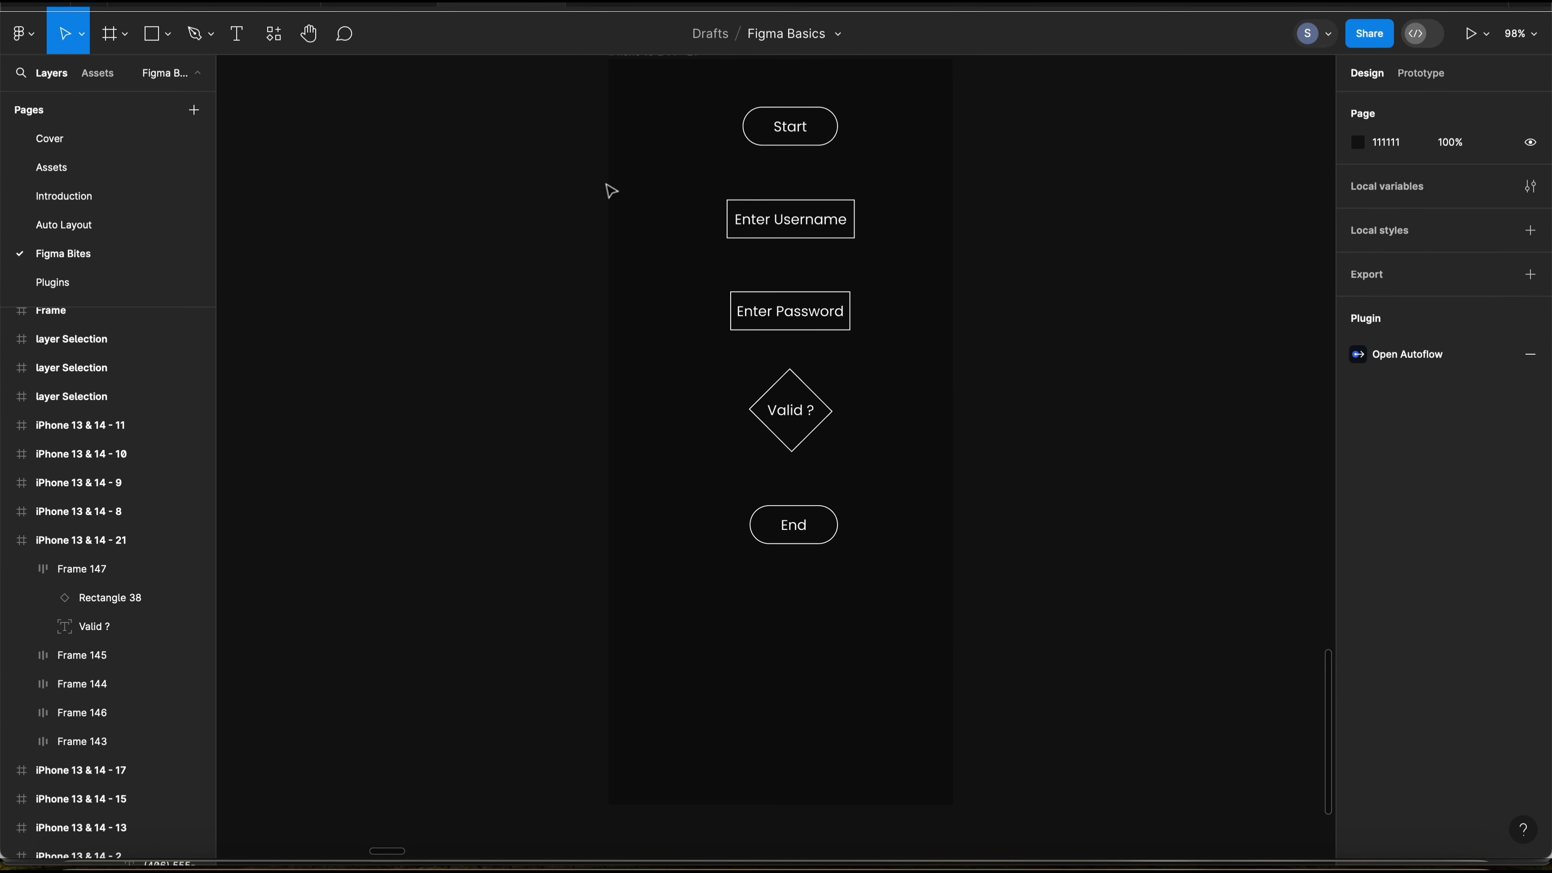
click(678, 97)
drag(678, 97, 891, 579)
click(904, 485)
click(275, 49)
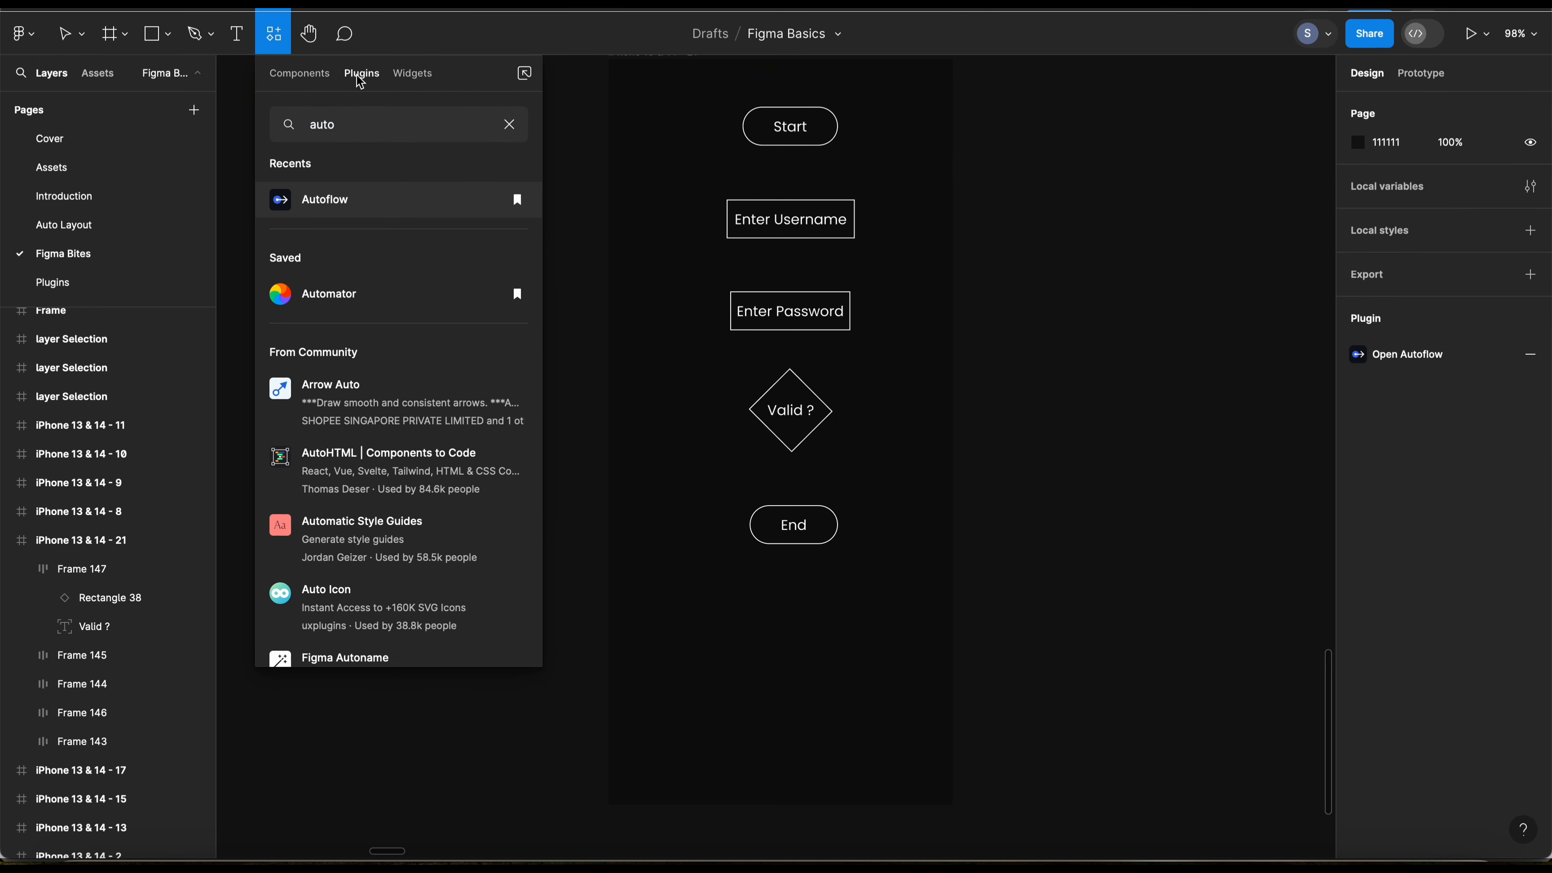
click(334, 201)
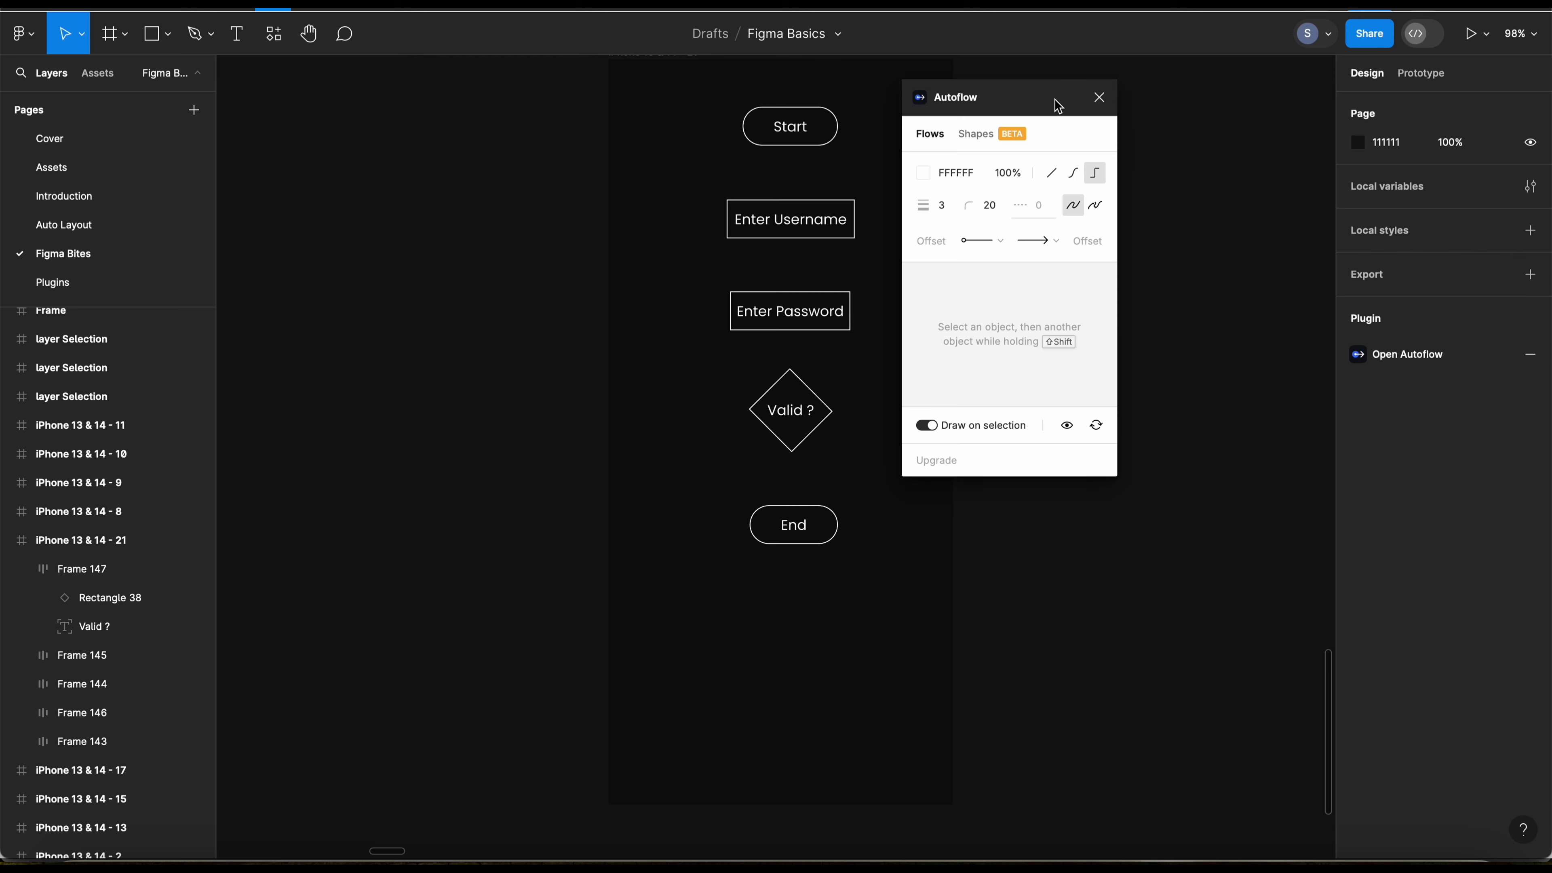
drag(1017, 101, 1027, 99)
click(976, 163)
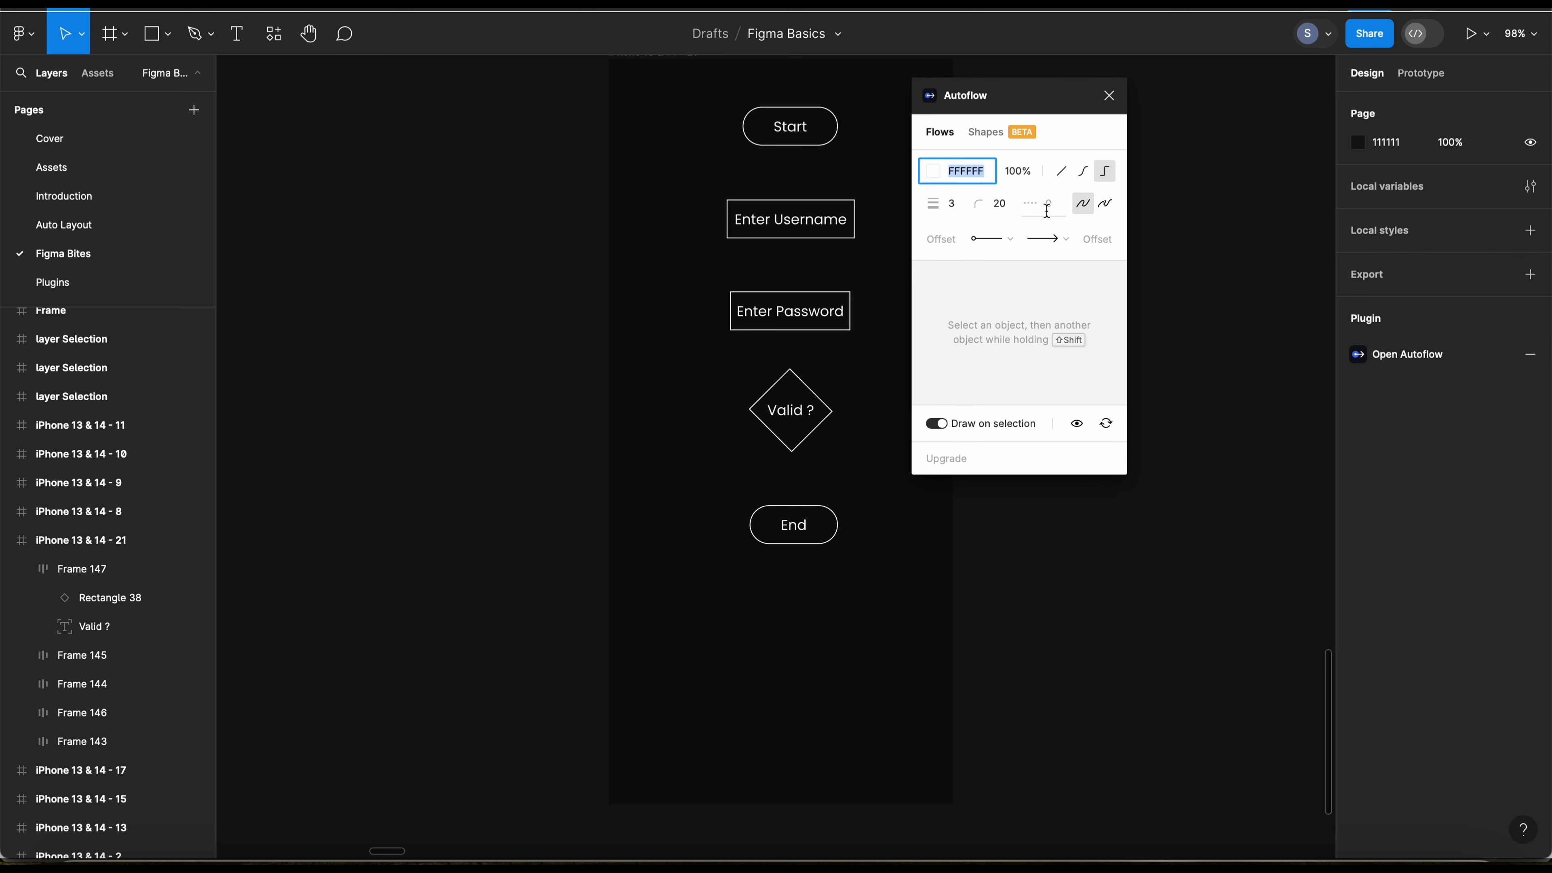
click(1015, 109)
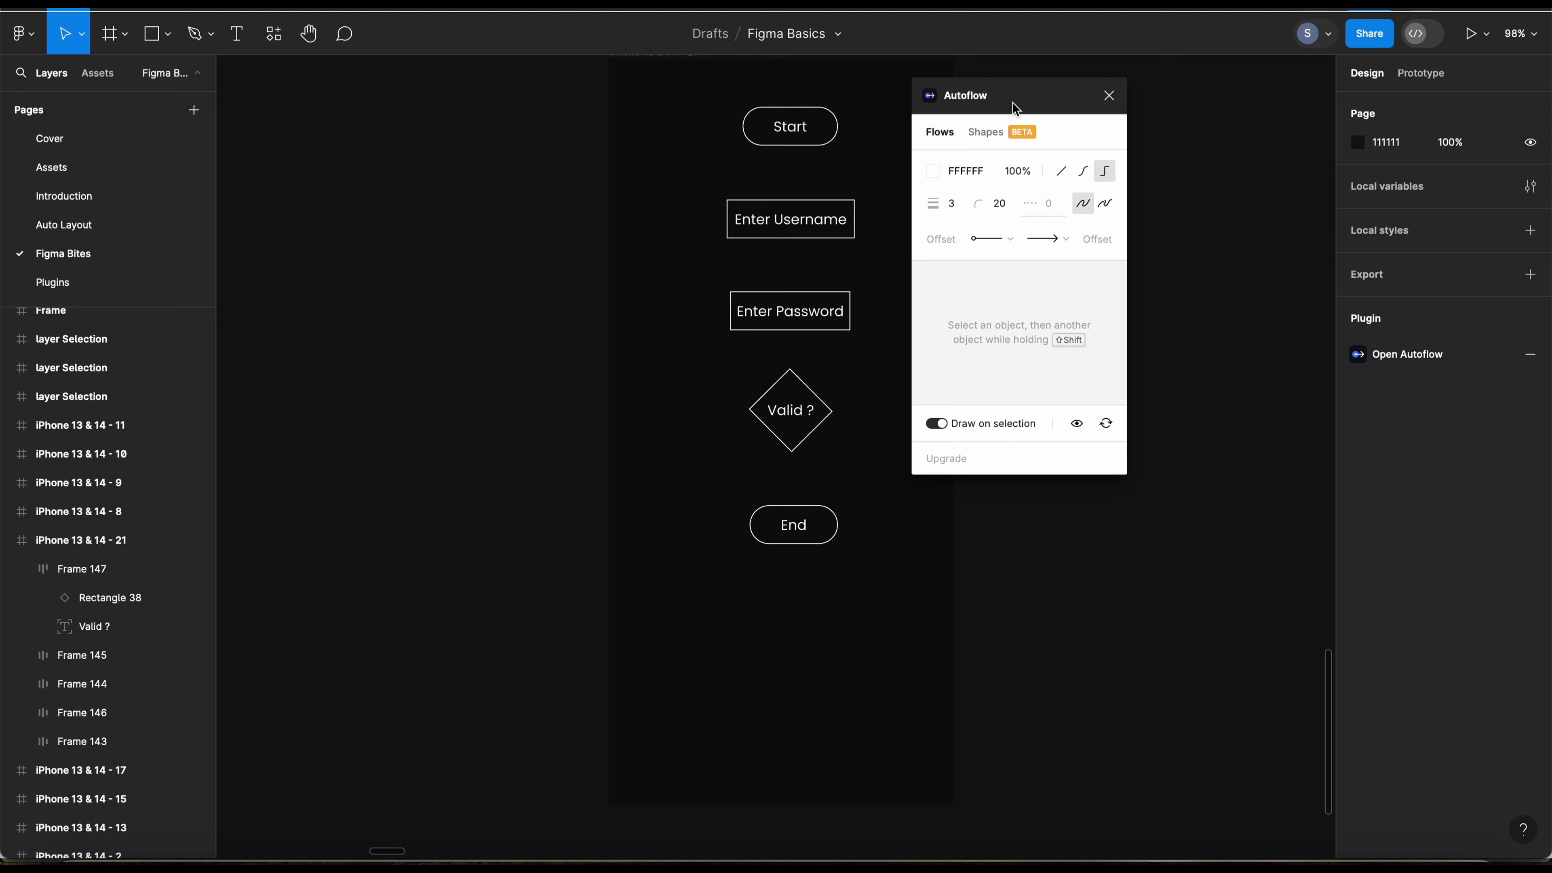
Step: Draw Autoflow arrows linking Start, Enter Username, Enter Password and Valid ? in that order
click(805, 133)
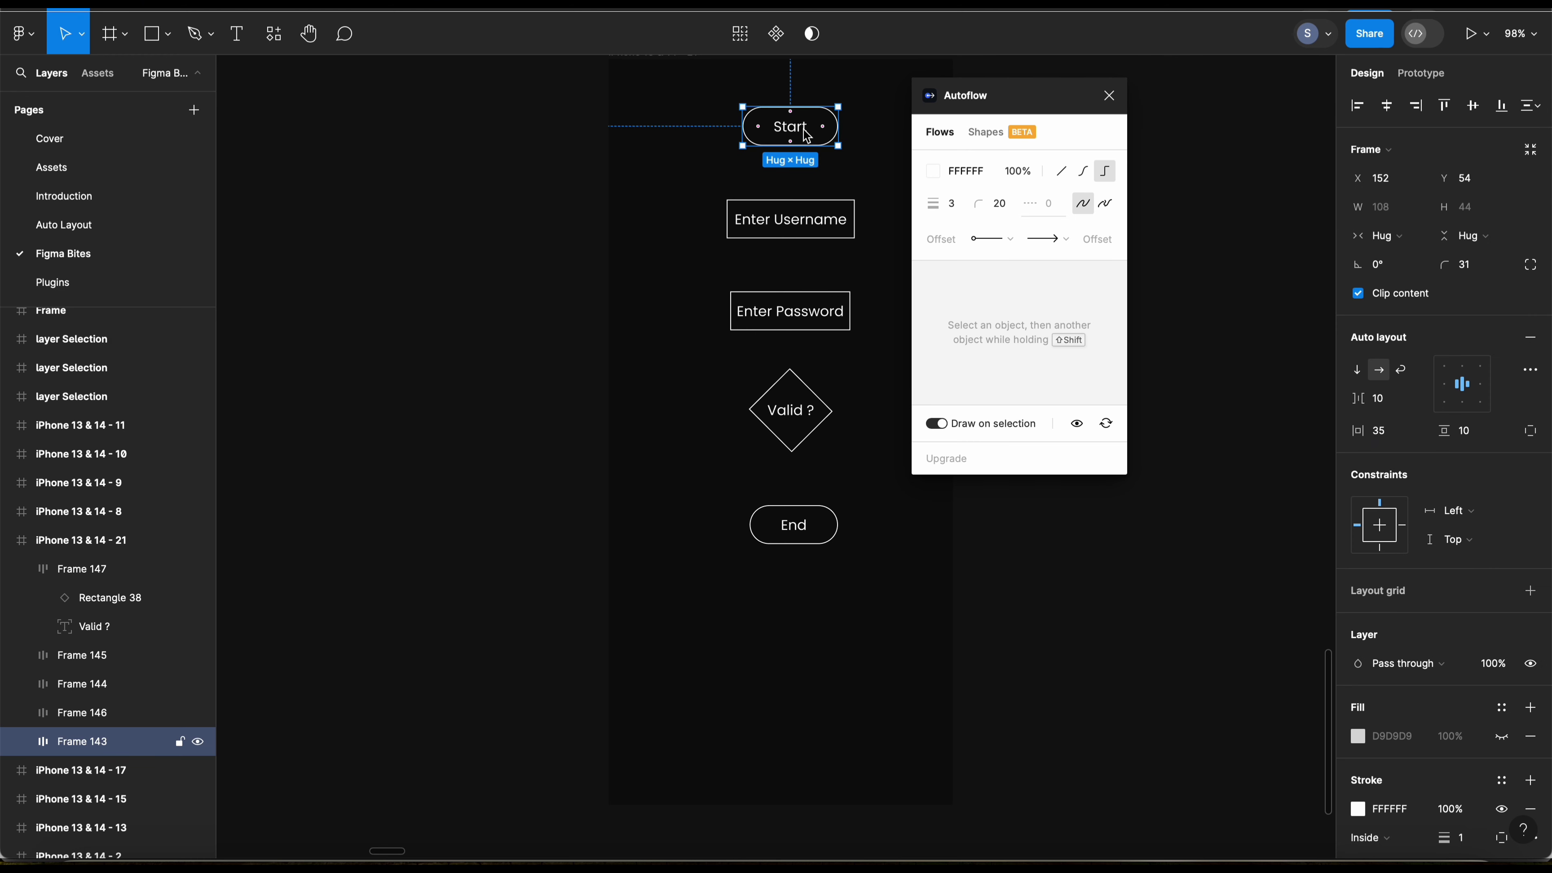
shift+click(825, 224)
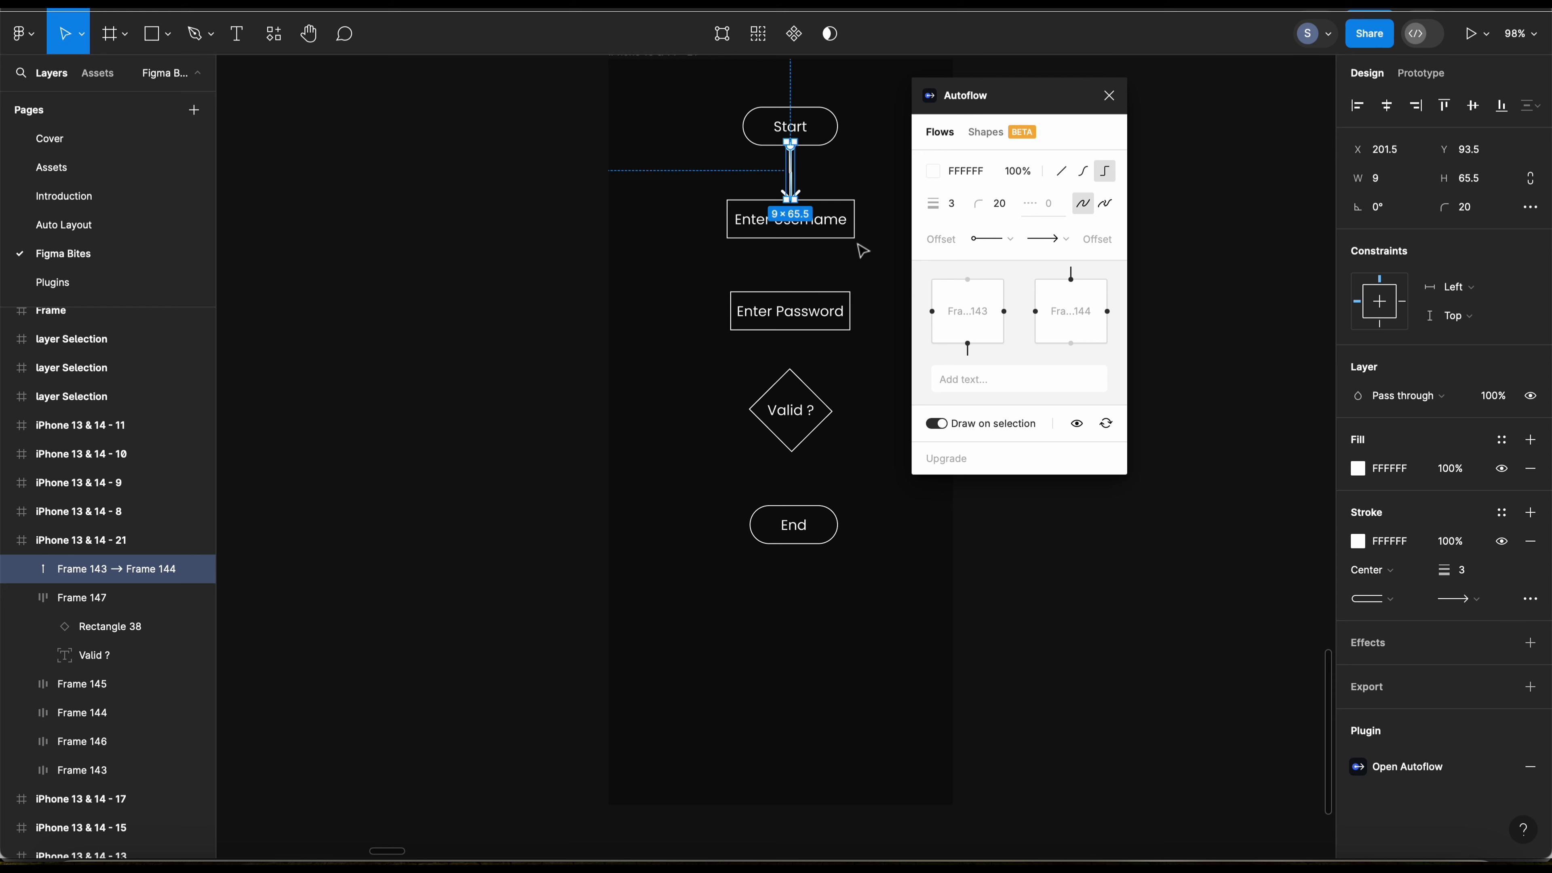
click(849, 234)
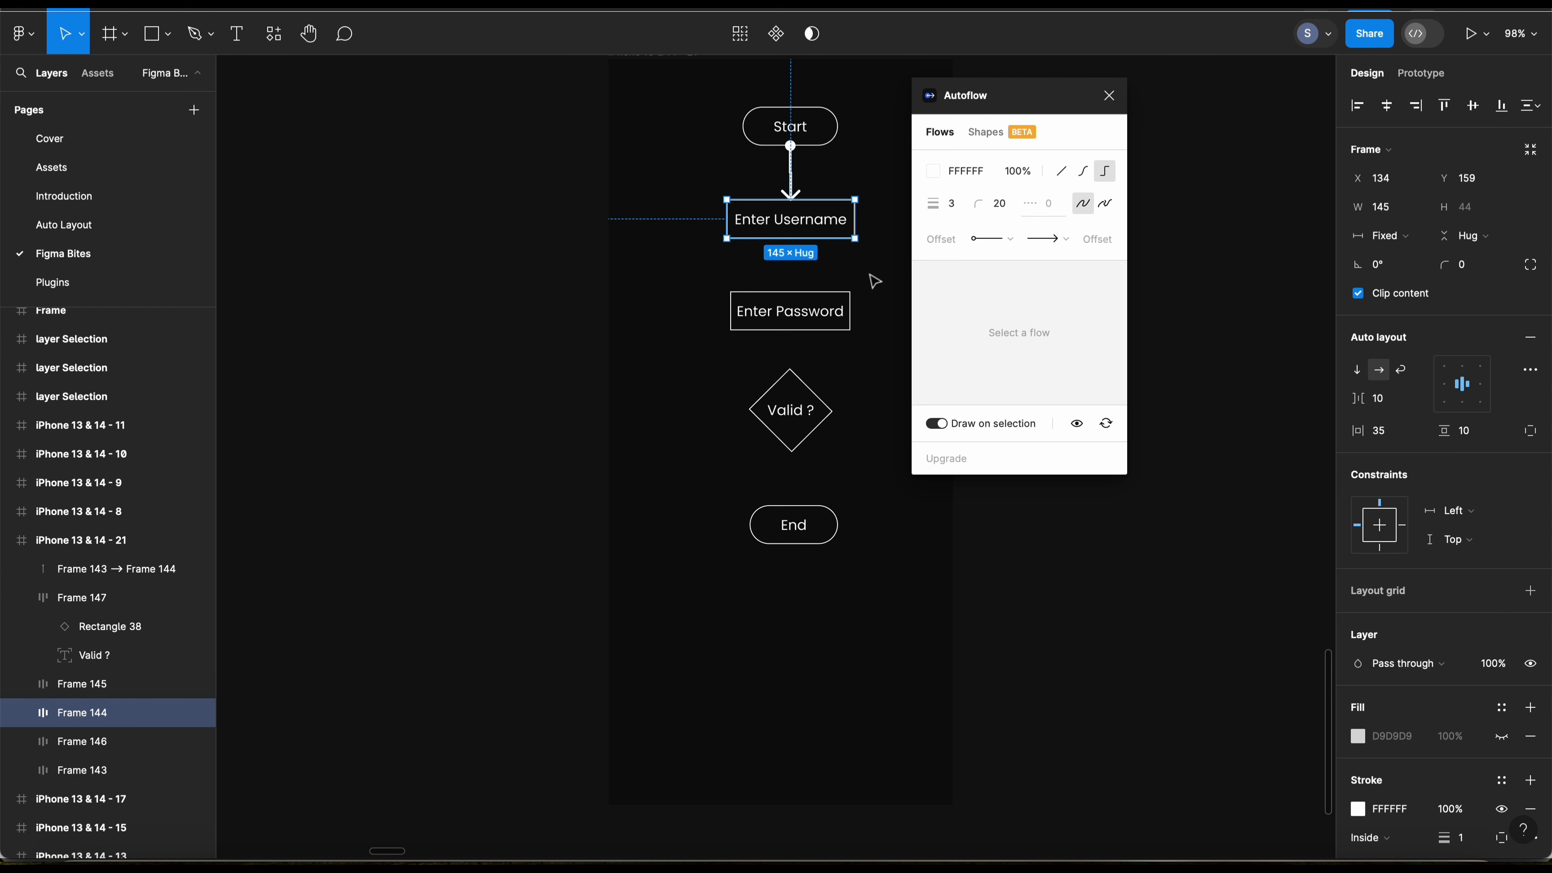
shift+click(832, 320)
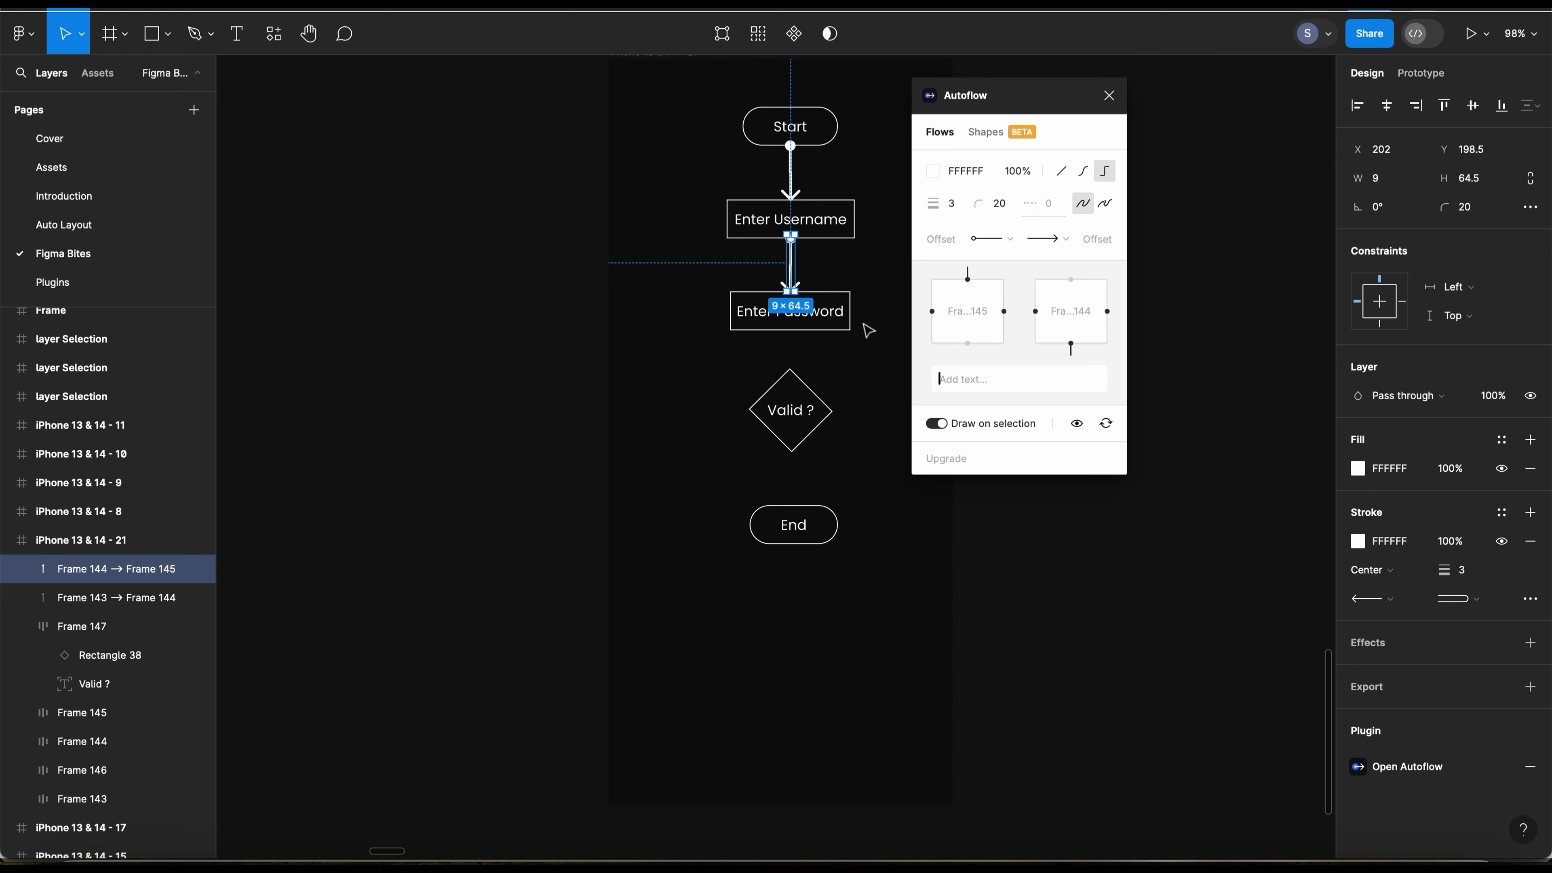
click(842, 327)
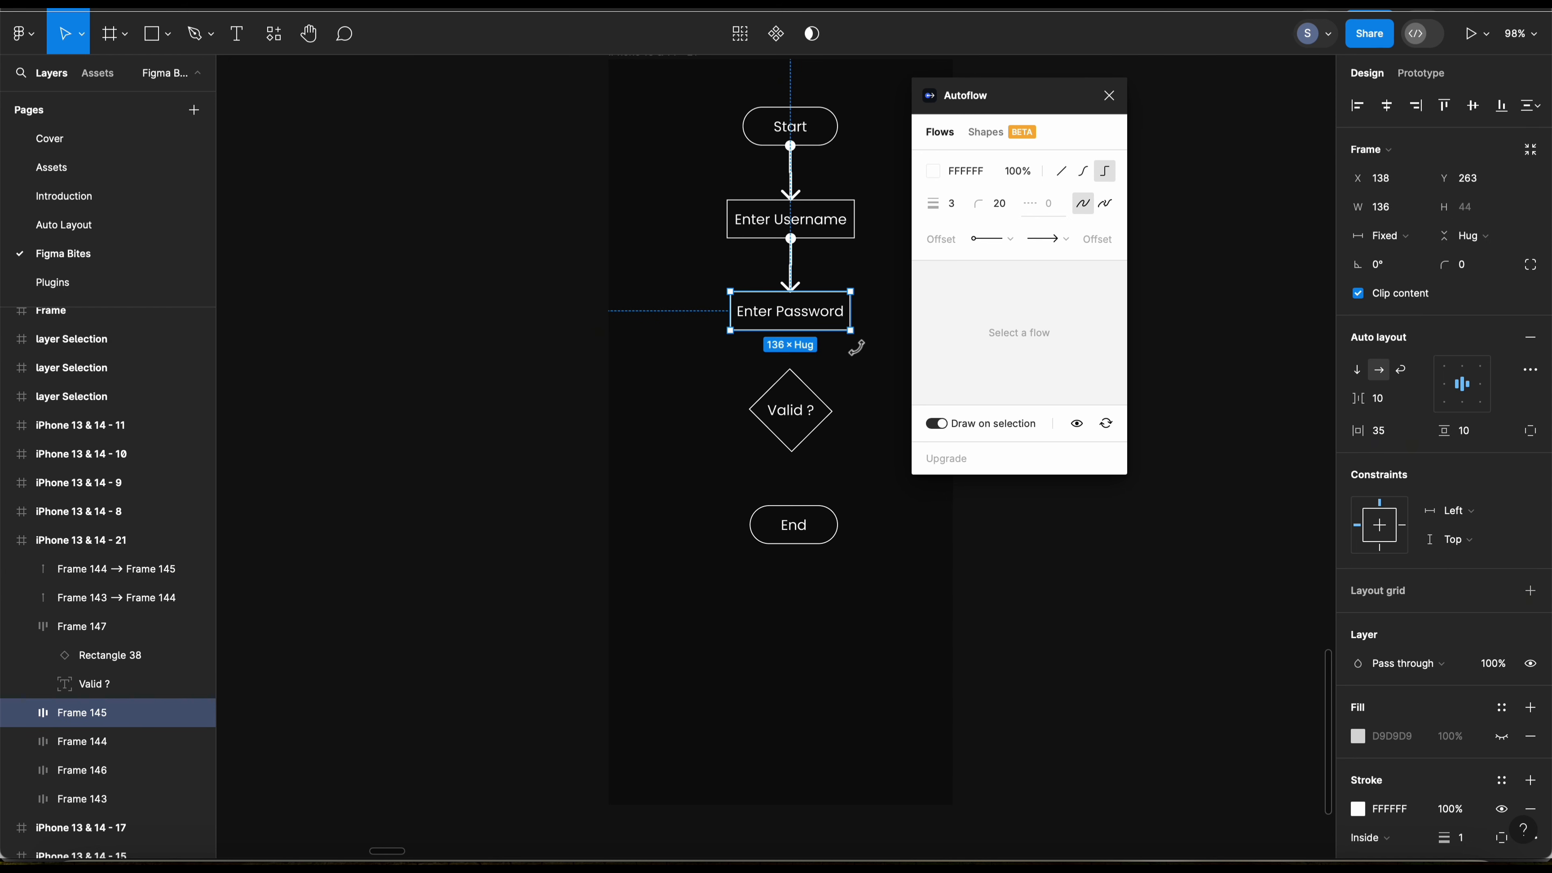
shift+click(809, 414)
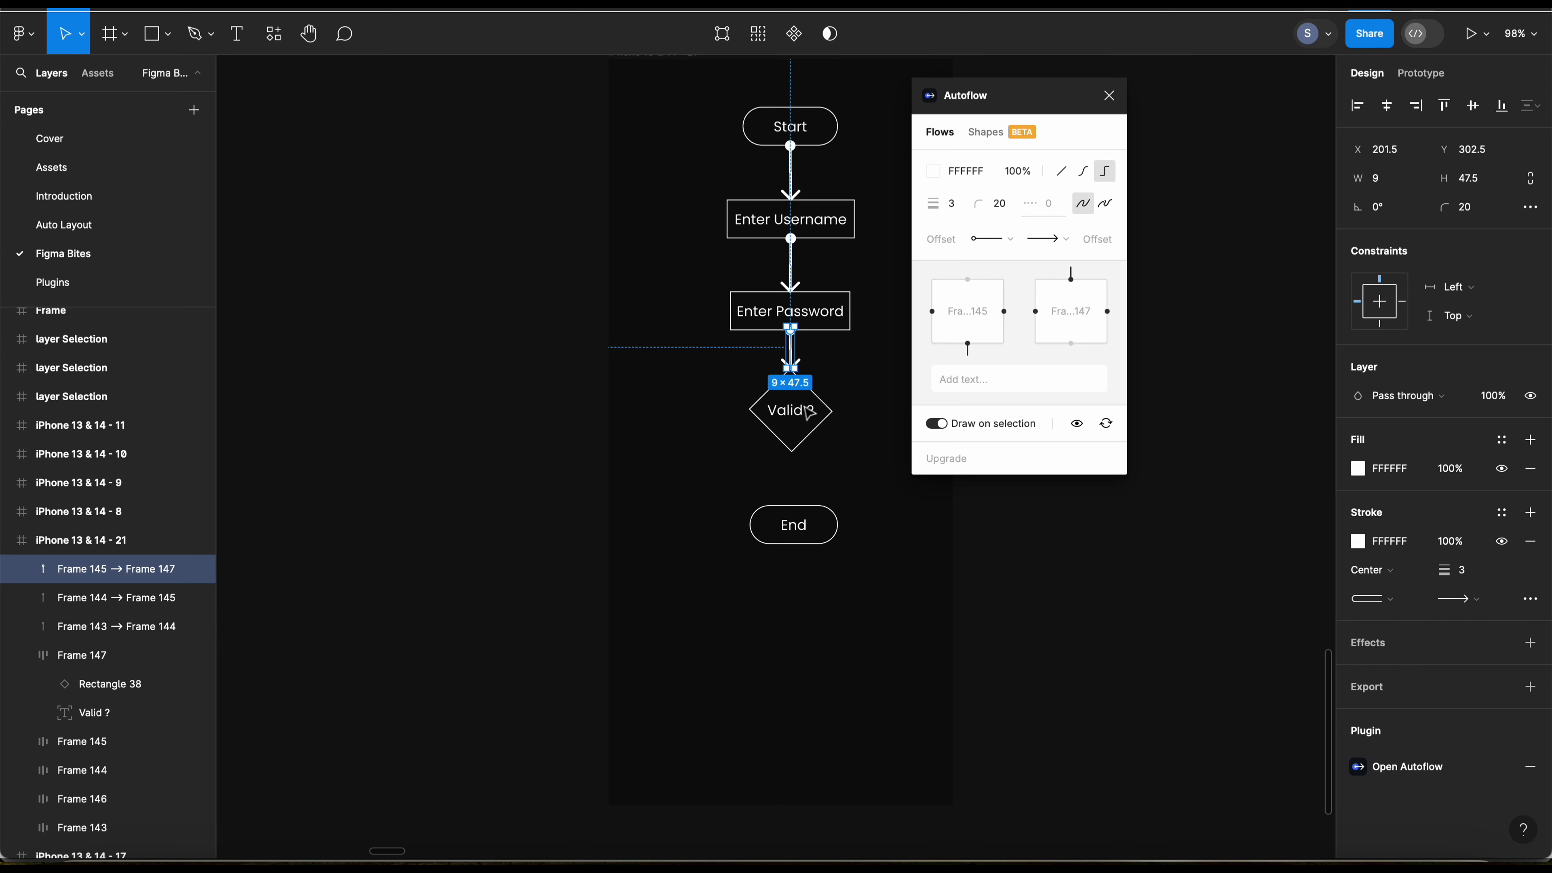
Step: Draw an Autoflow arrow from the Valid ? diamond back to Start and label it NO
click(812, 415)
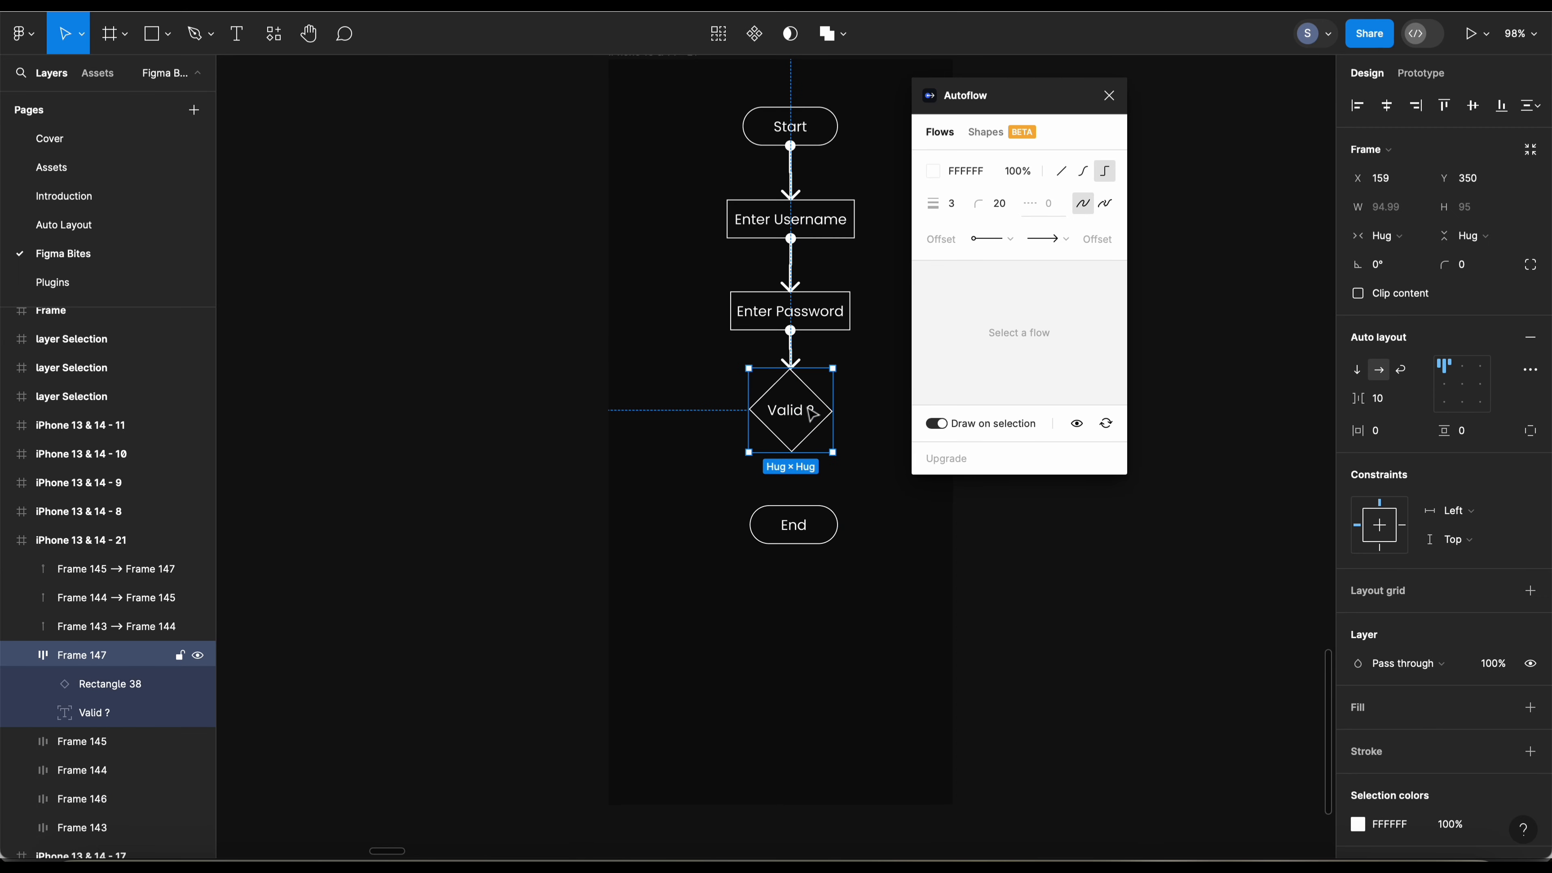
shift+click(824, 131)
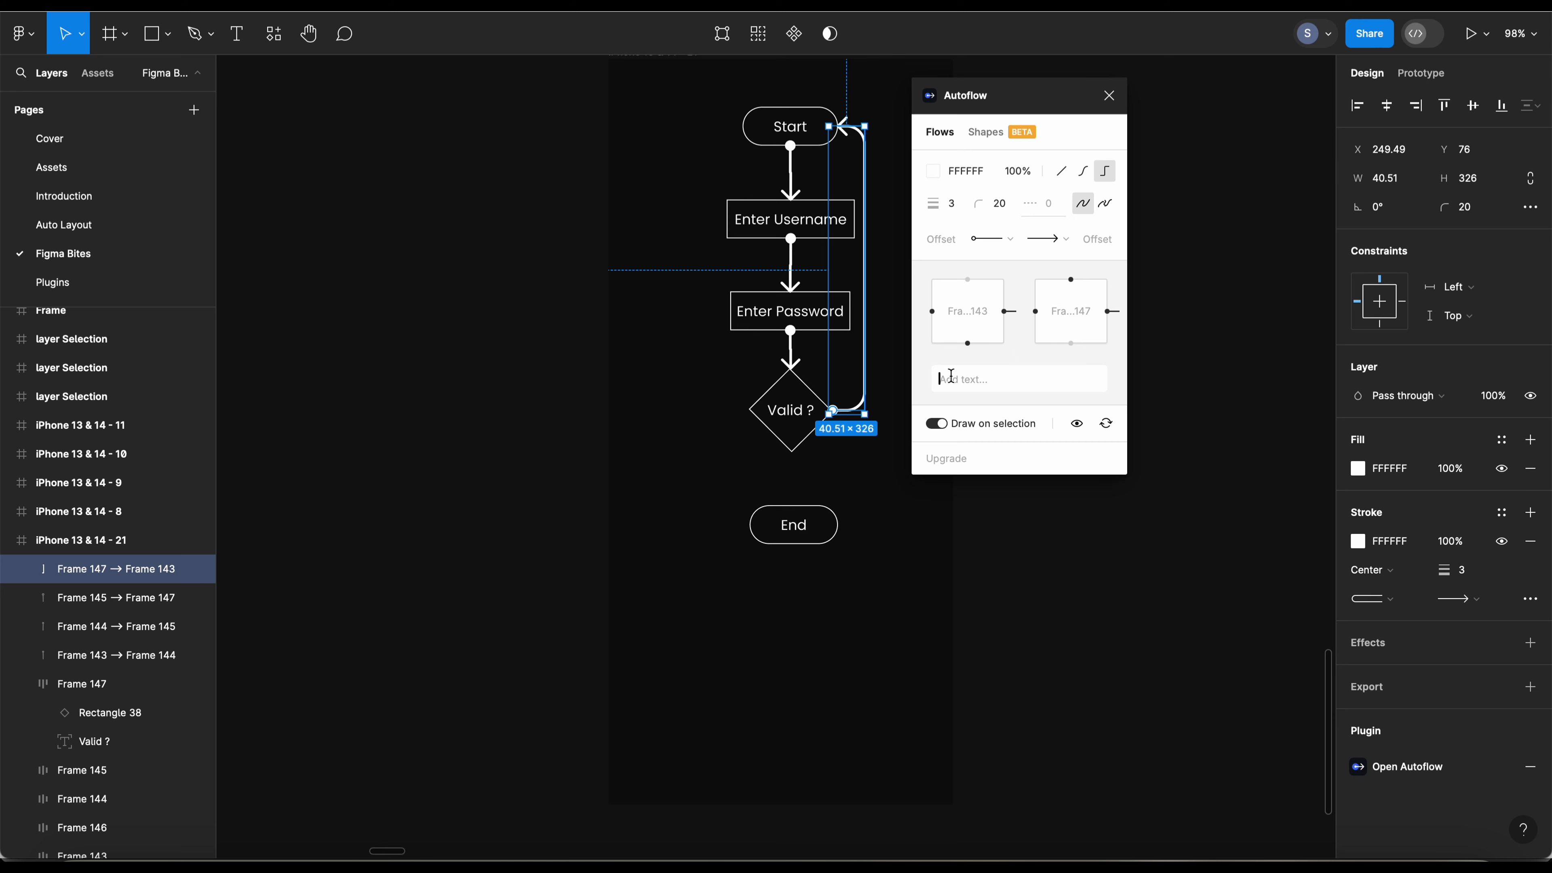
text(NO)
Step: Draw an Autoflow arrow from the Valid ? diamond to End and label it YES
click(796, 422)
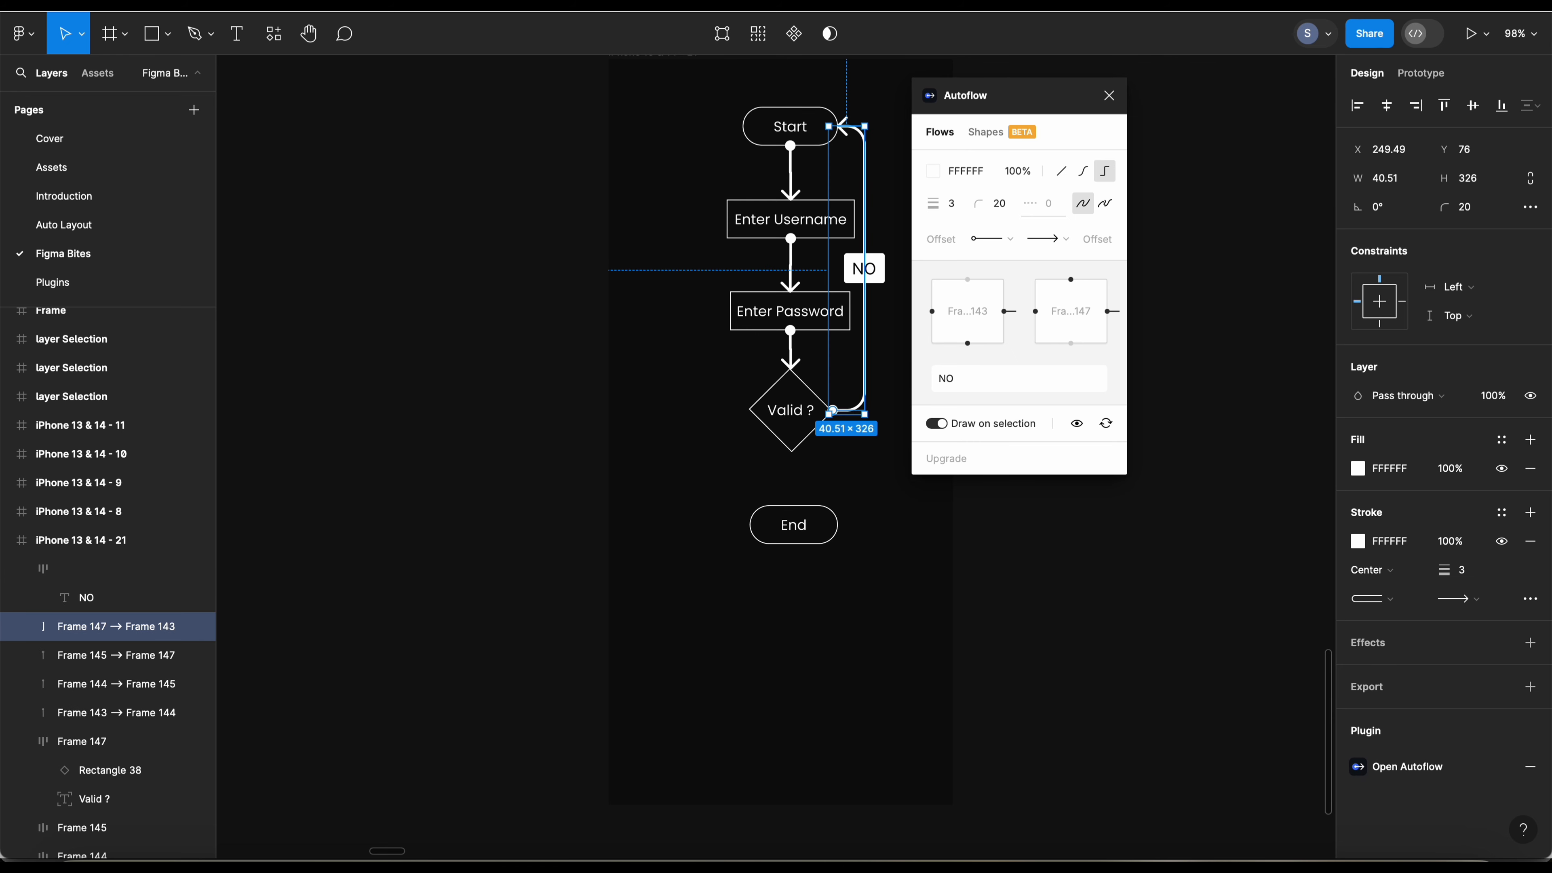
shift+click(796, 514)
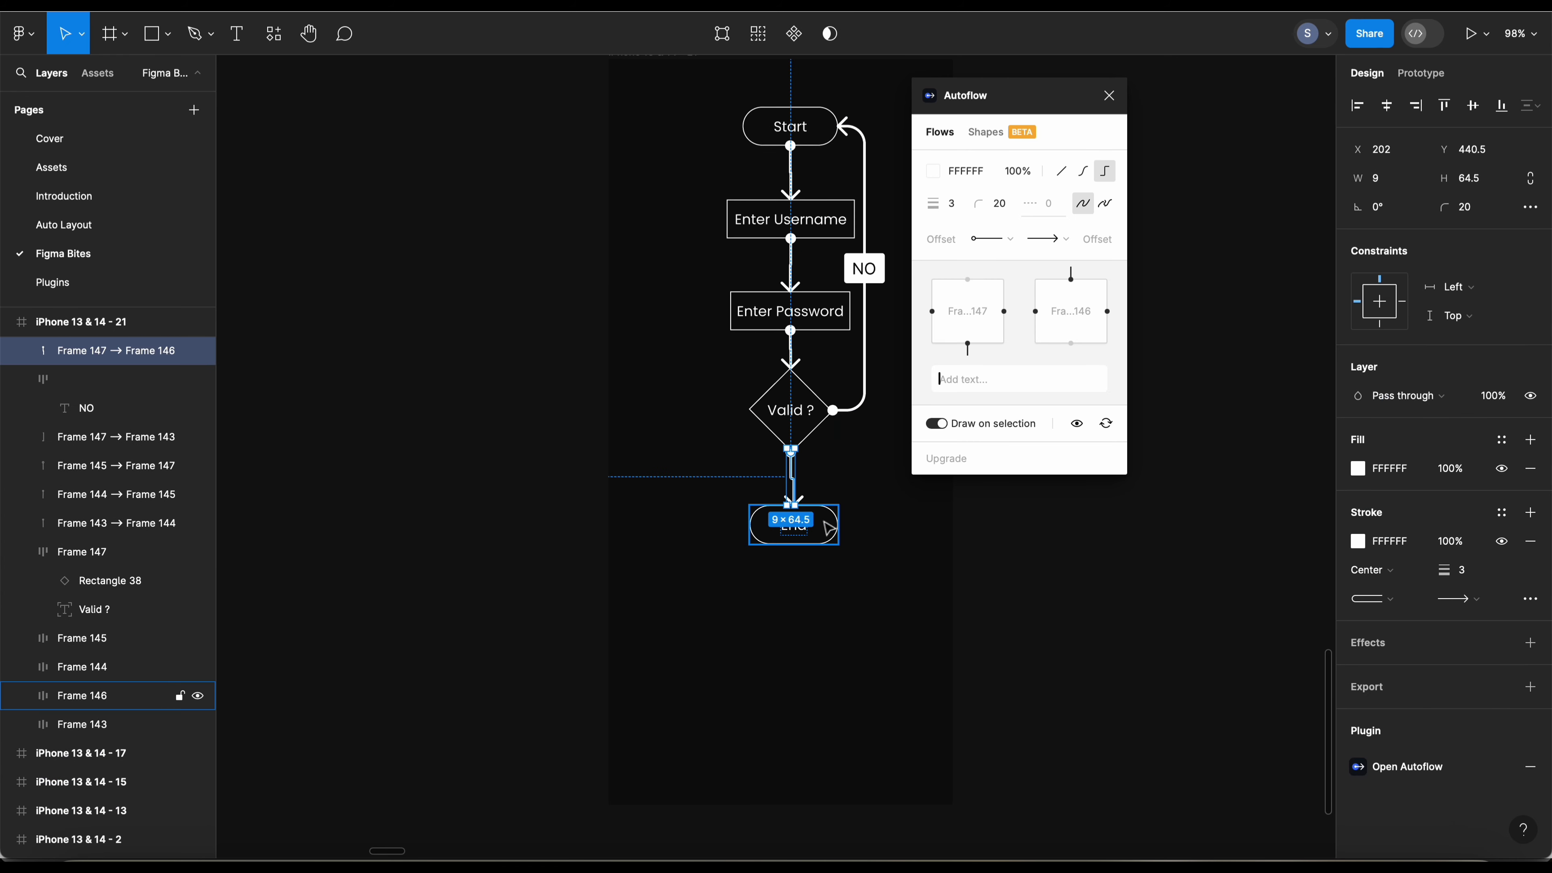
text(Ye)
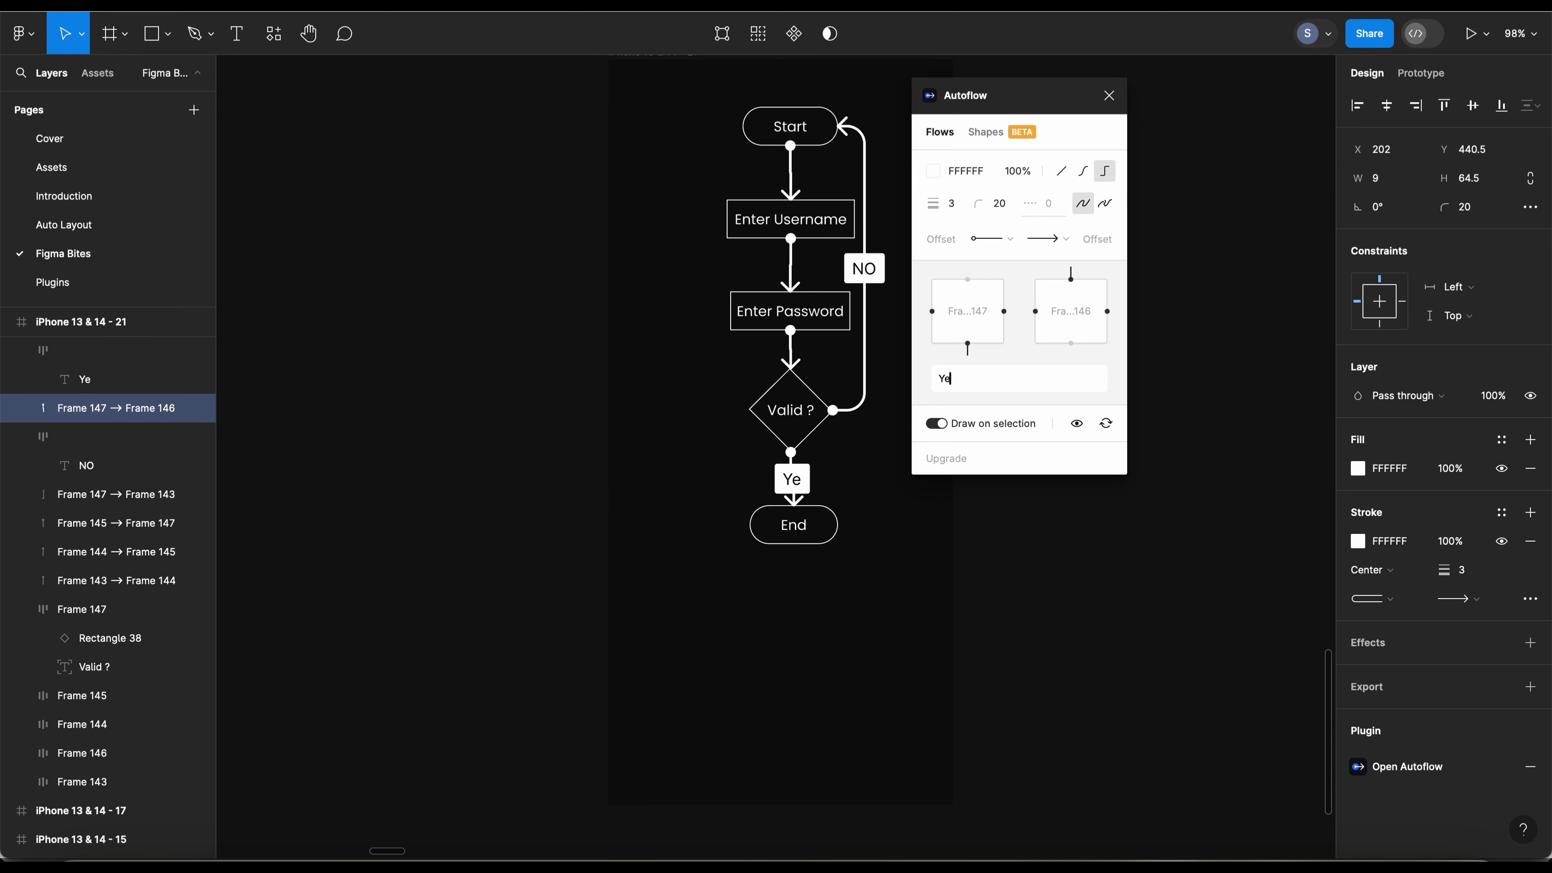
key(BackSpace)
text(ES)
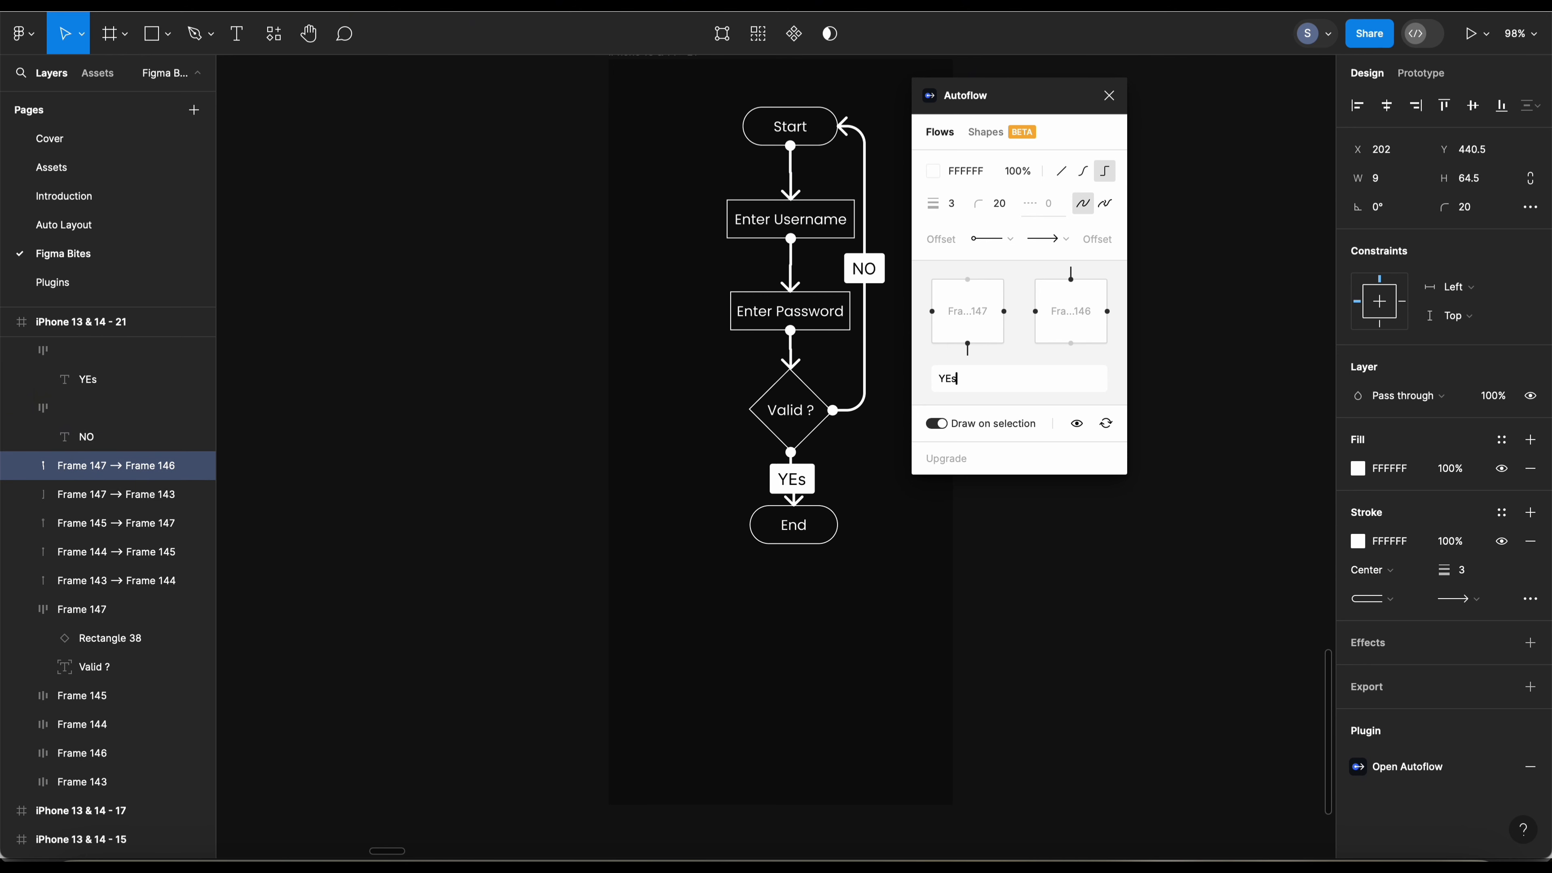
key(BackSpace)
text(S)
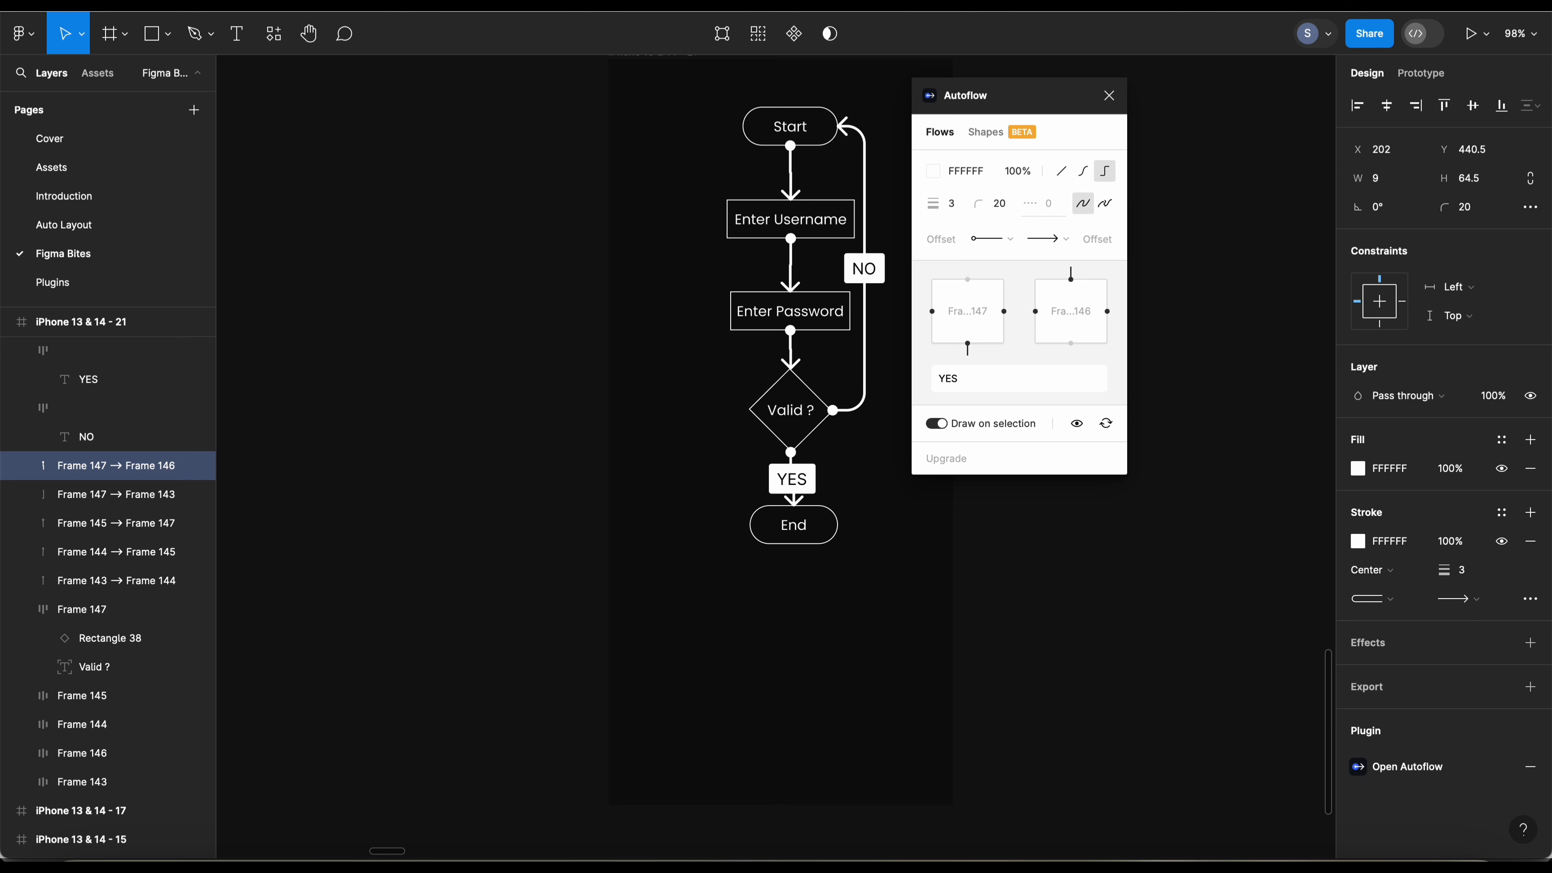